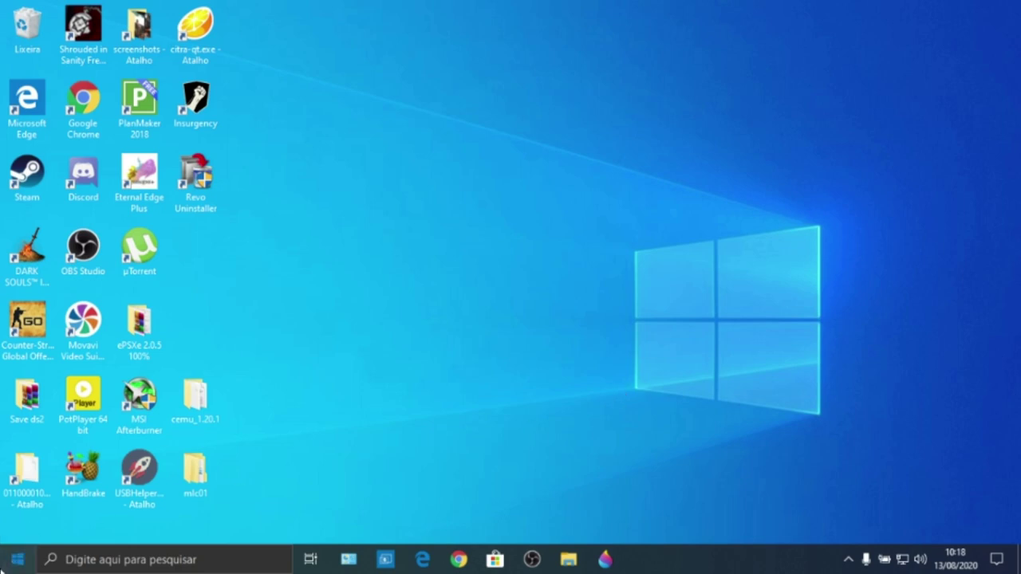
Open Windows Settings and go to the Sistema category.
left_click(17, 559)
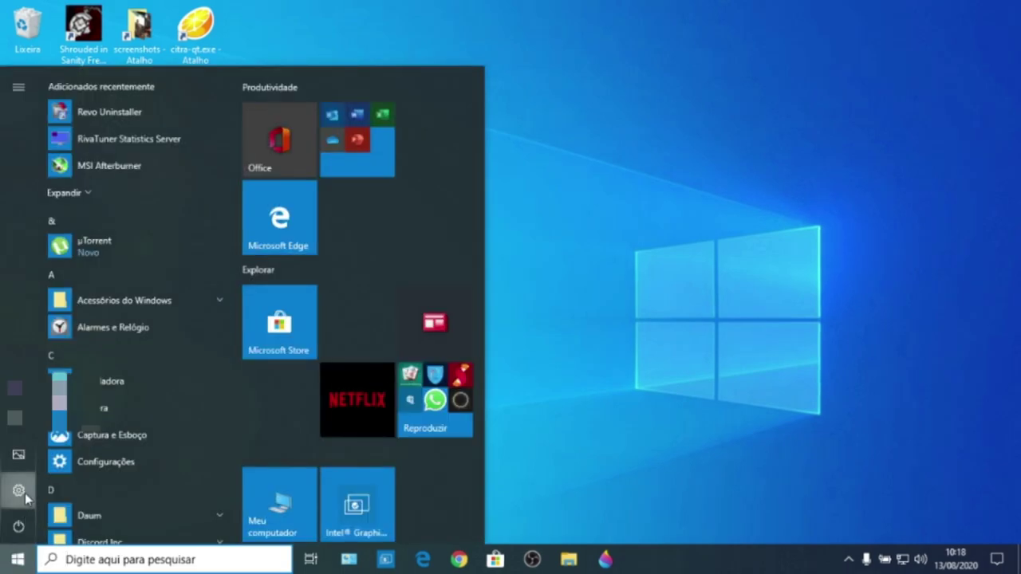
left_click(25, 494)
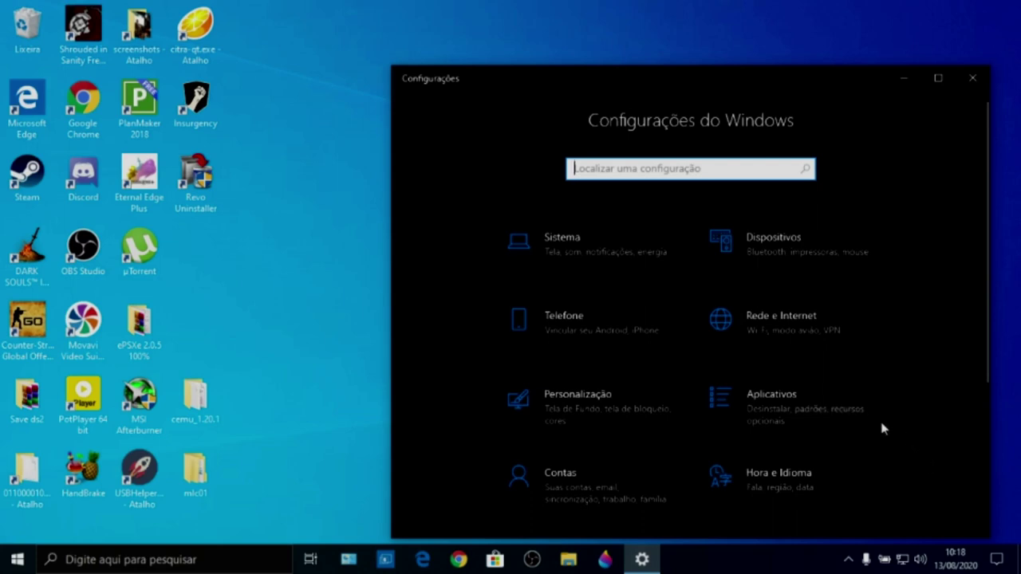
scroll(770, 399, "down", 4)
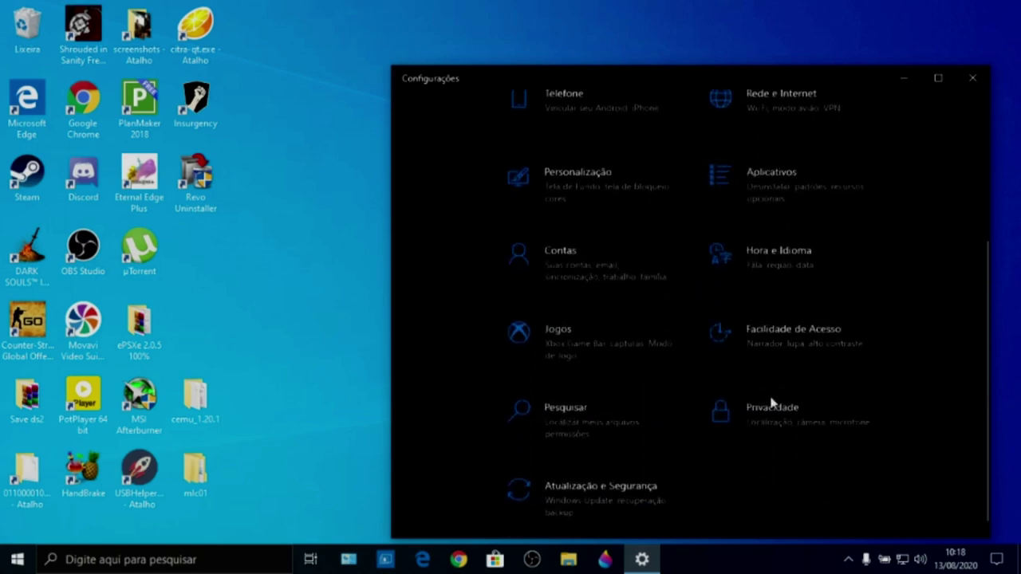
scroll(766, 403, "up", 3)
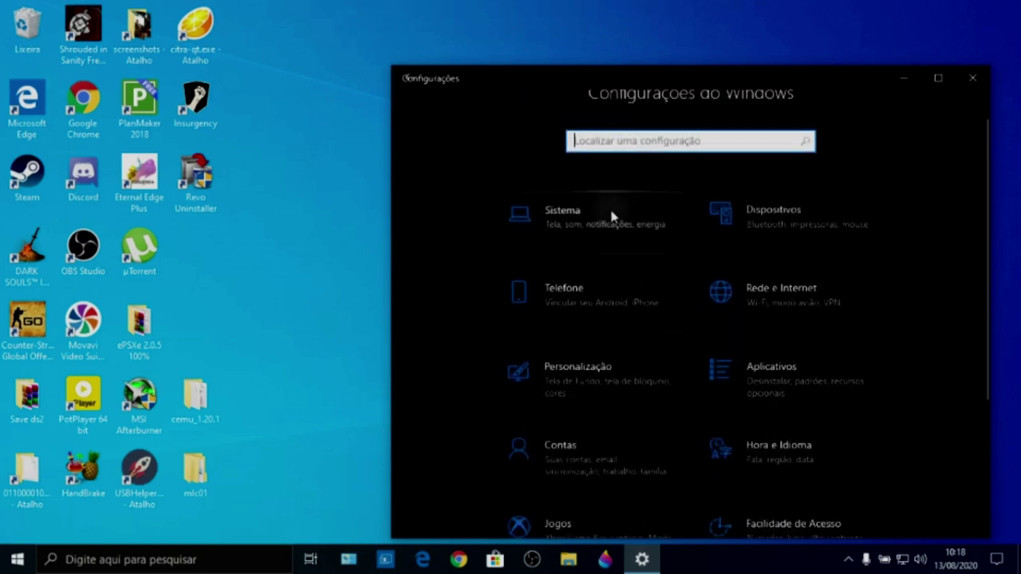
left_click(611, 212)
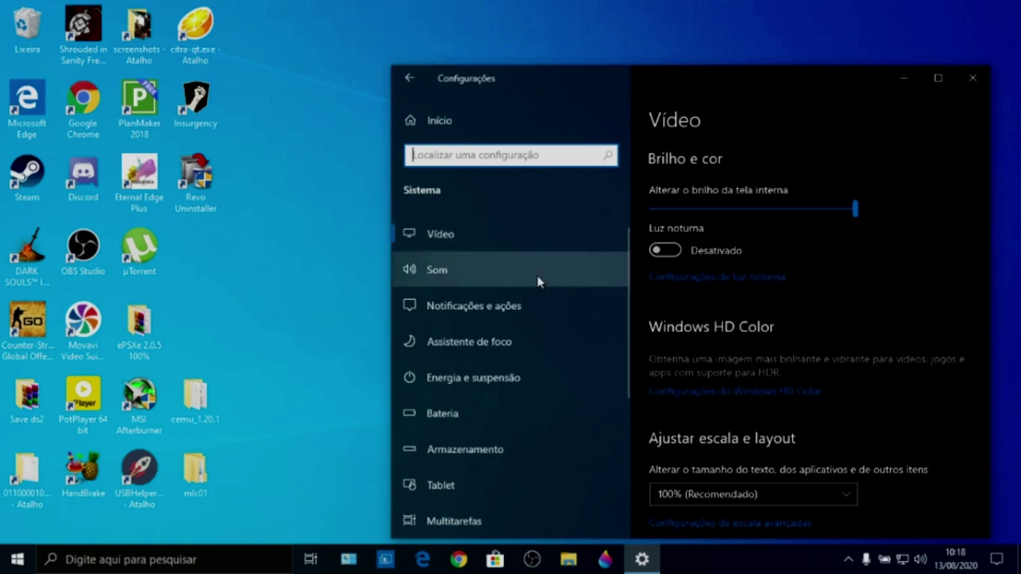
Review the Notificações e ações and Assistente de foco settings under Sistema.
scroll(576, 357, "down", 1)
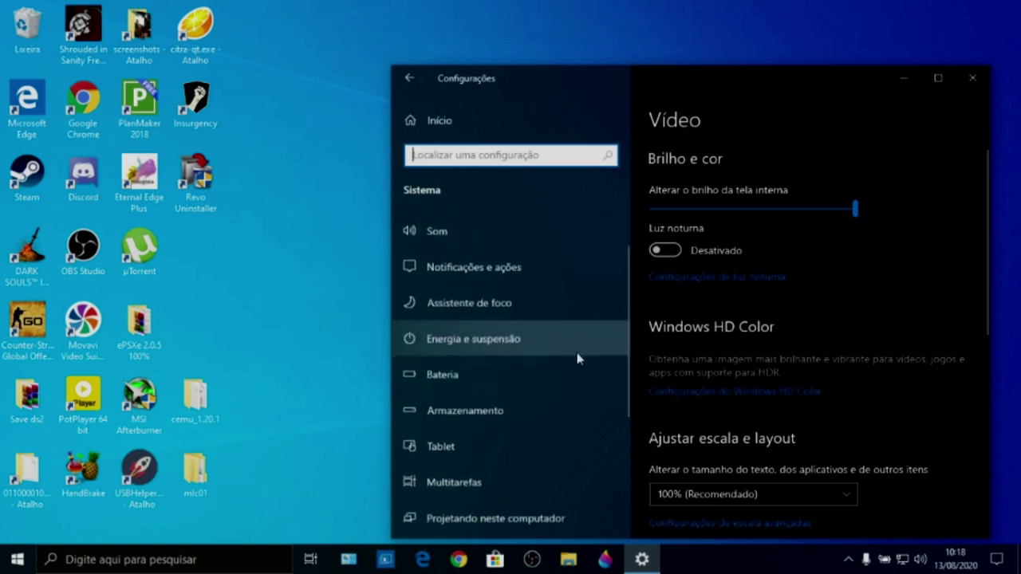
left_click(513, 230)
left_click(512, 268)
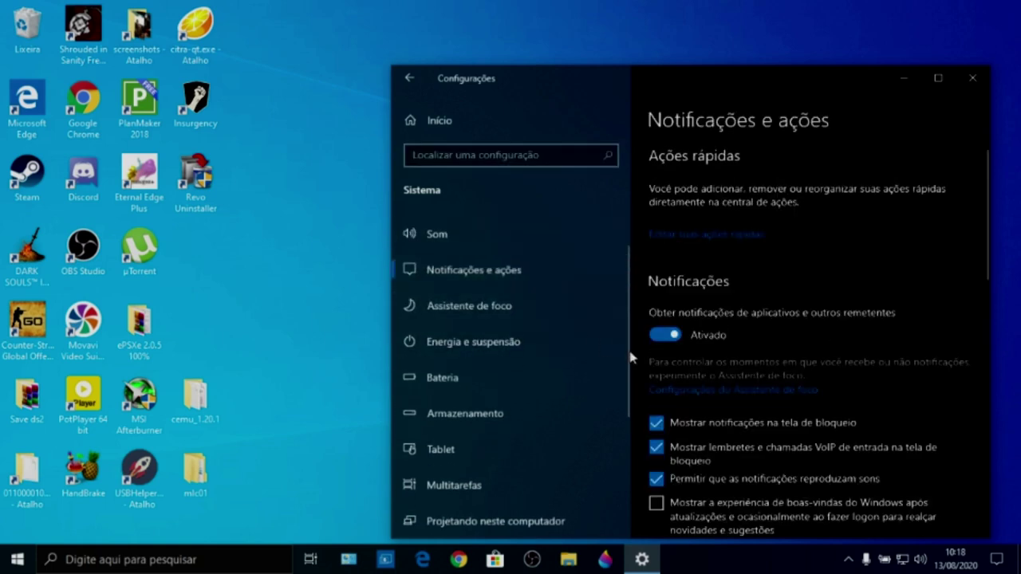
left_click(473, 312)
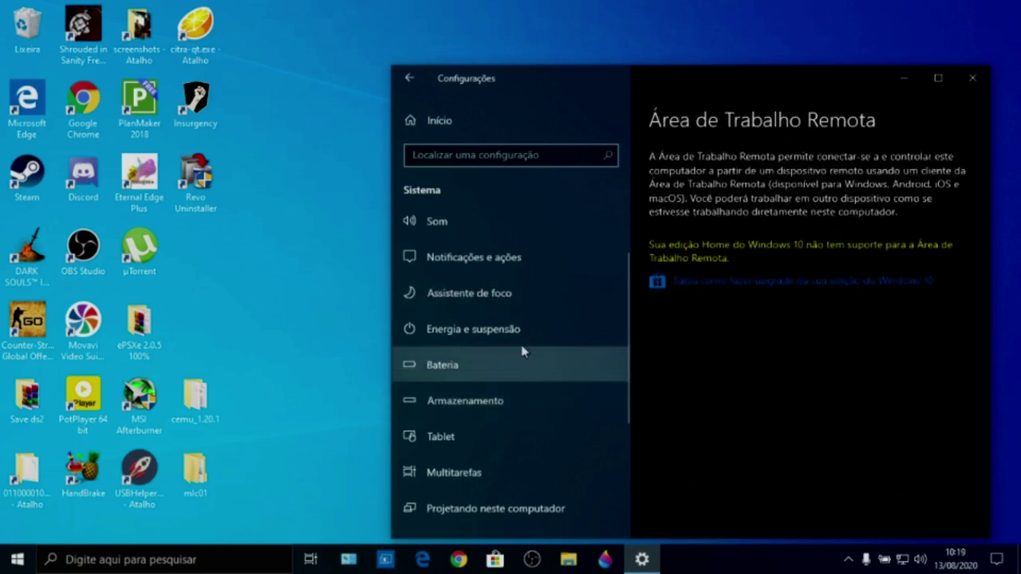
left_click(522, 307)
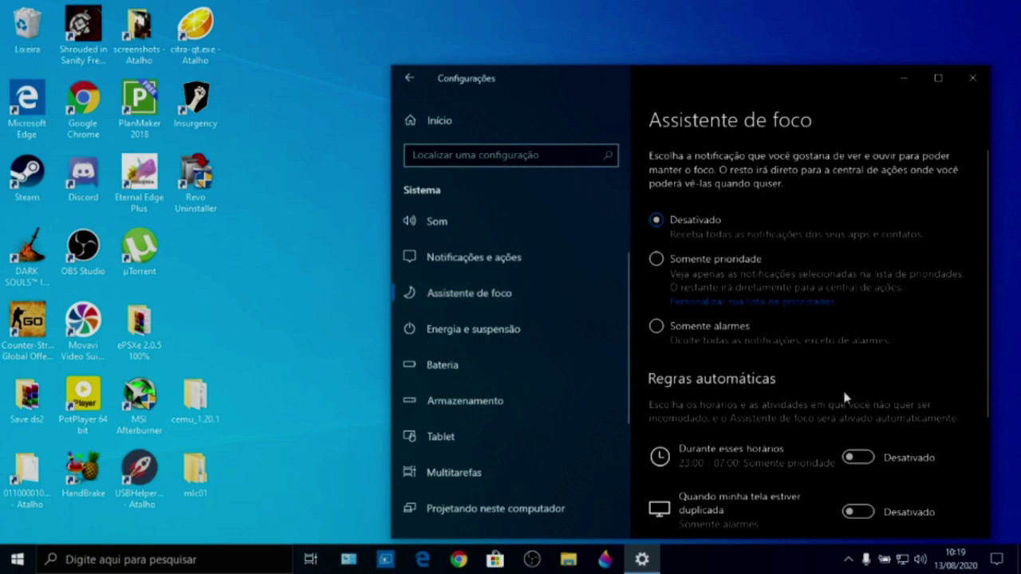
scroll(811, 375, "down", 3)
scroll(860, 358, "up", 3)
Return to the Settings home page and open the Privacidade category.
left_click(409, 121)
scroll(727, 381, "down", 3)
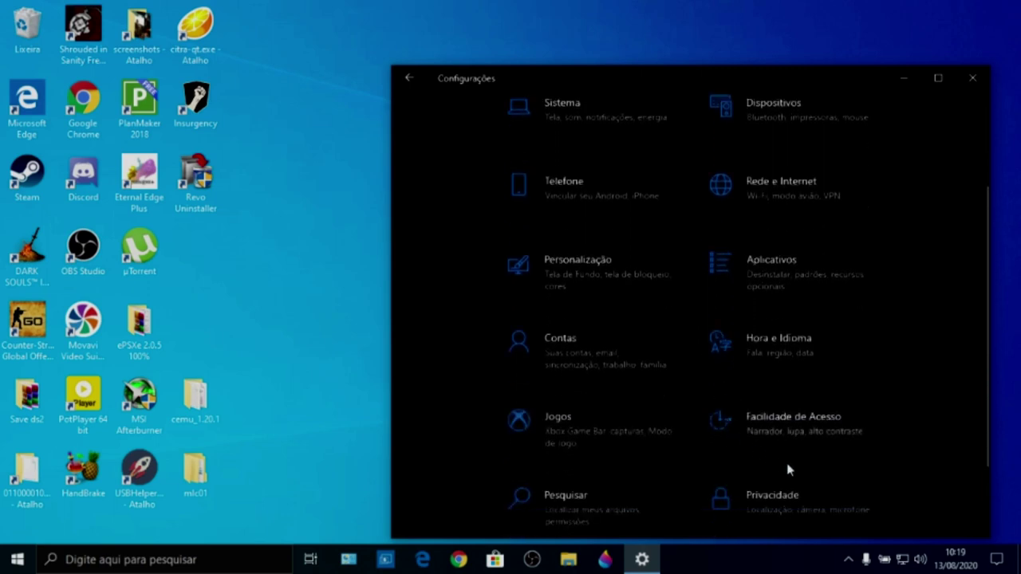
scroll(790, 475, "down", 2)
left_click(801, 434)
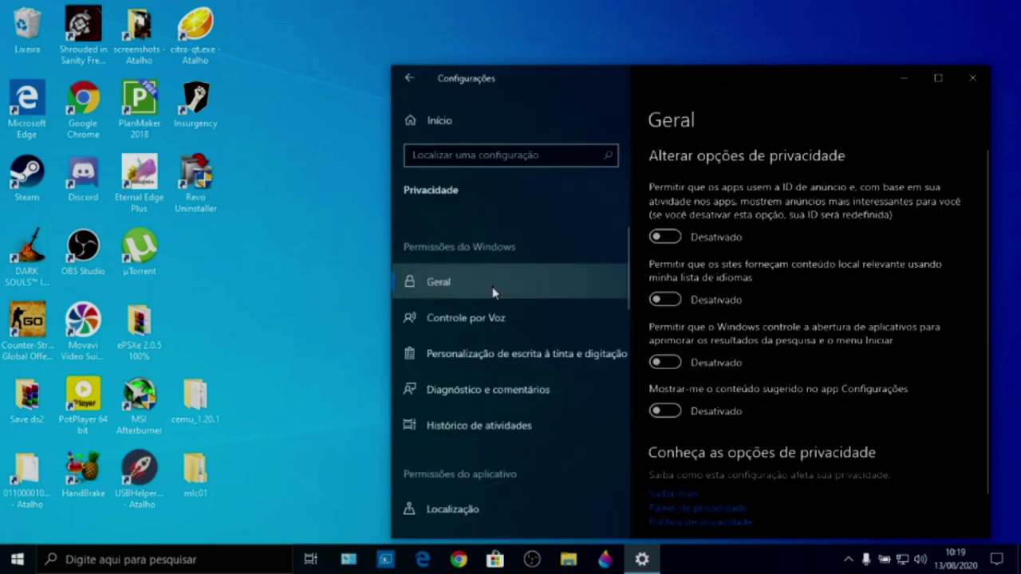
Review the Geral privacy options and the list of Windows and app permissions.
scroll(715, 328, "down", 1)
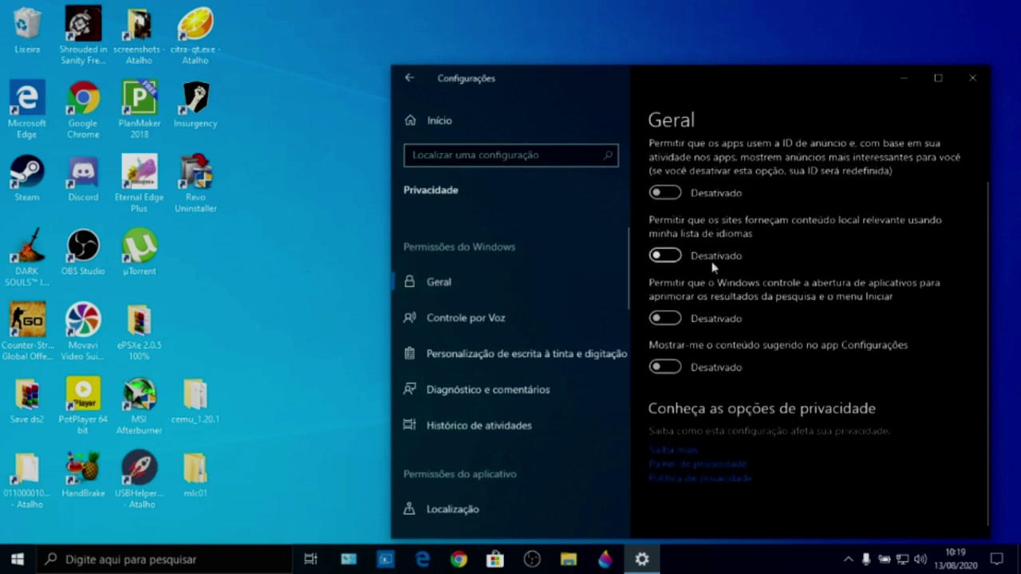
scroll(594, 332, "down", 1)
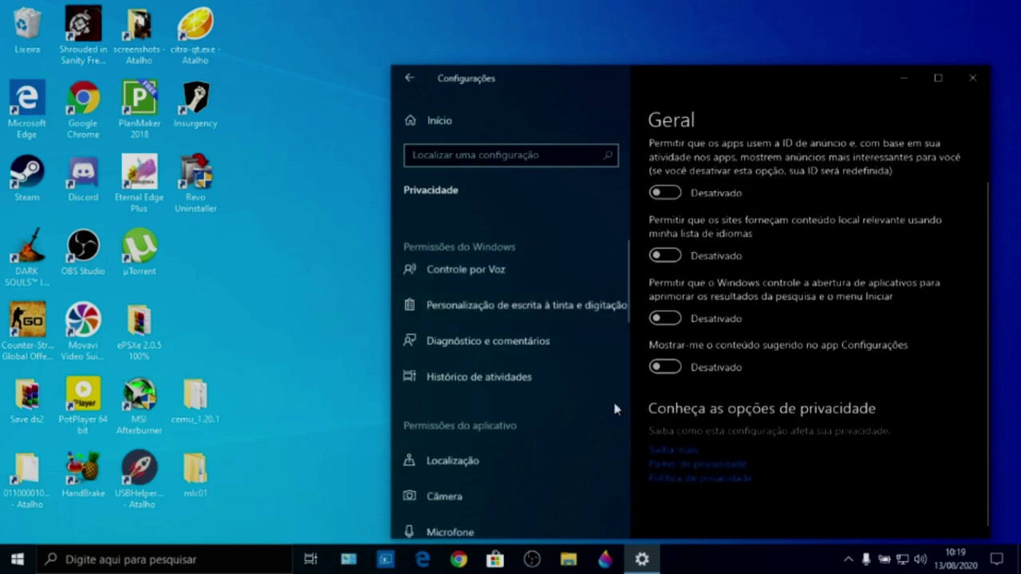
scroll(581, 405, "down", 3)
scroll(569, 403, "up", 3)
Review the Diagnóstico e comentários and Histórico de atividades privacy settings.
left_click(547, 348)
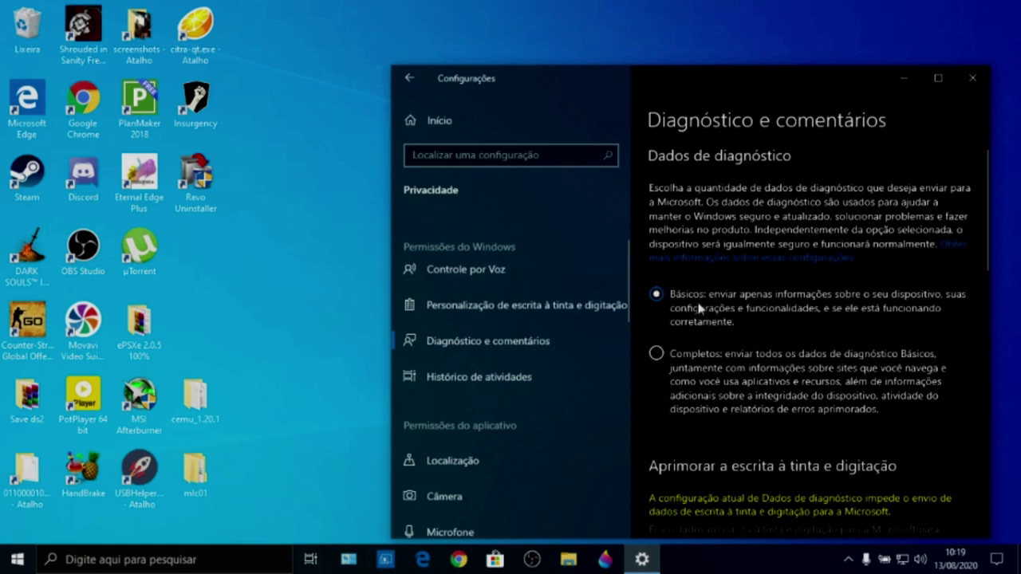
left_click(532, 371)
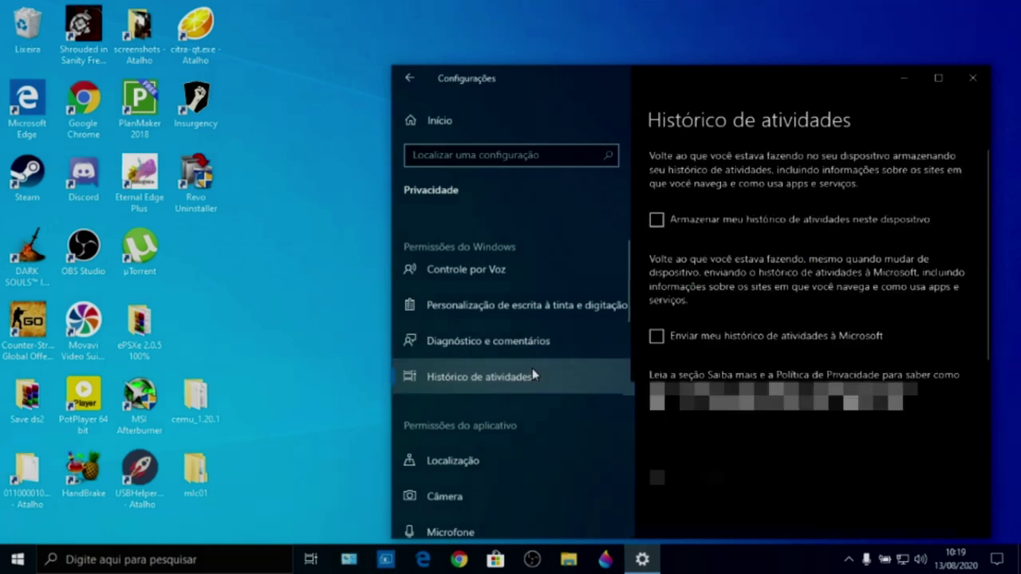
scroll(705, 313, "down", 5)
scroll(705, 312, "up", 3)
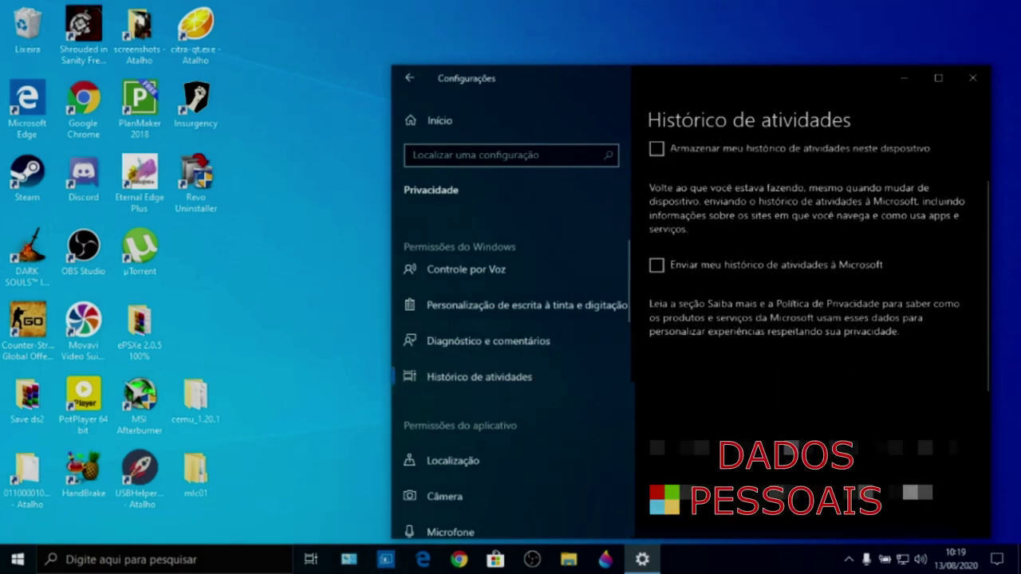
scroll(806, 319, "up", 2)
scroll(806, 319, "down", 3)
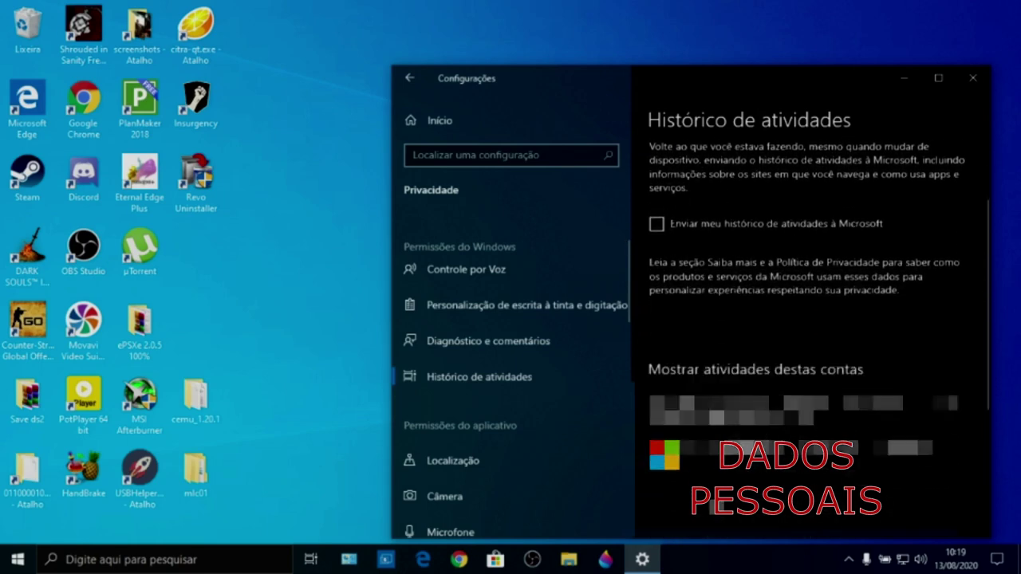
Review the app permissions for Câmera, Microfone and Notificações.
scroll(488, 384, "down", 5)
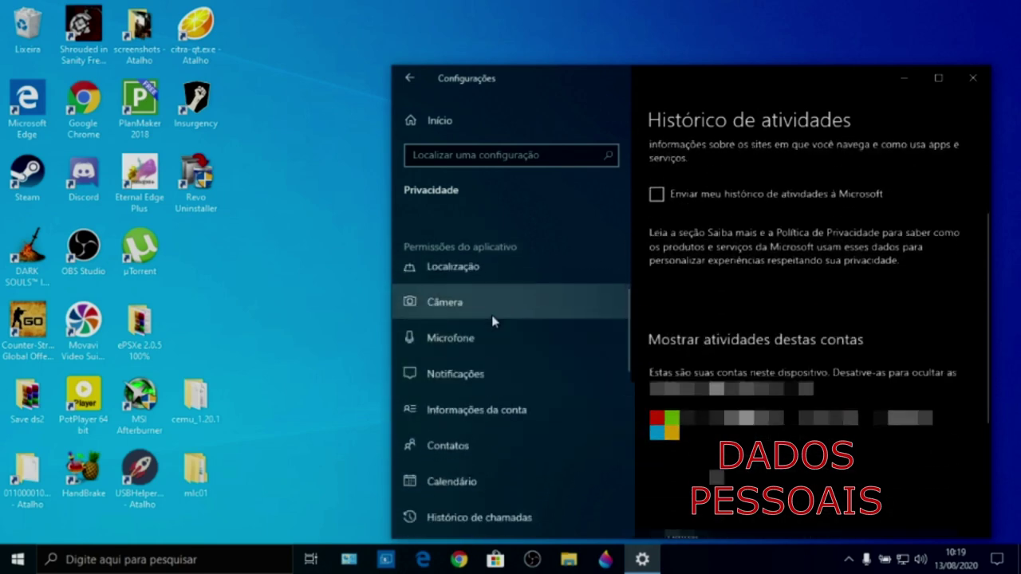
left_click(492, 317)
left_click(486, 349)
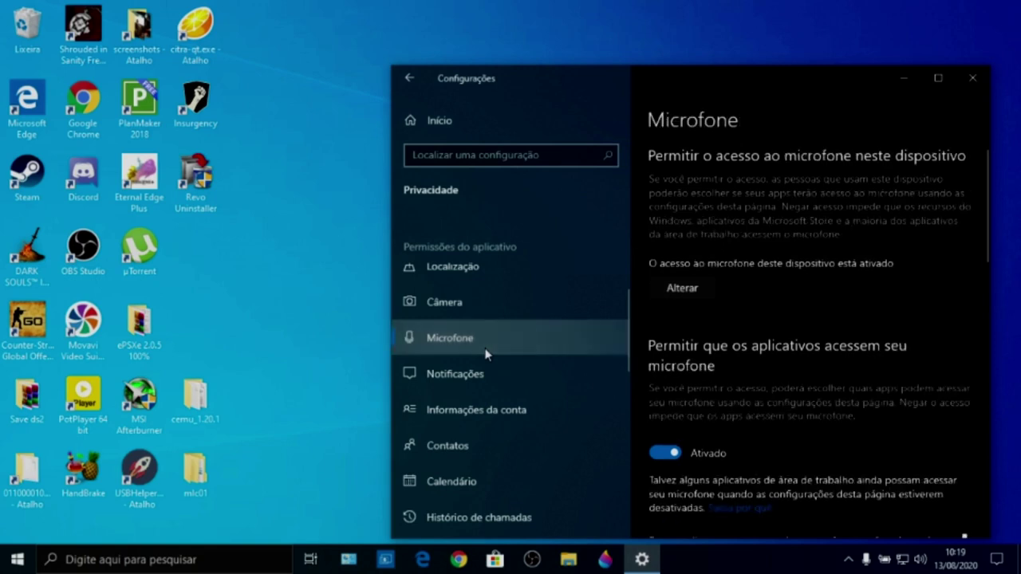
left_click(495, 377)
scroll(506, 383, "down", 3)
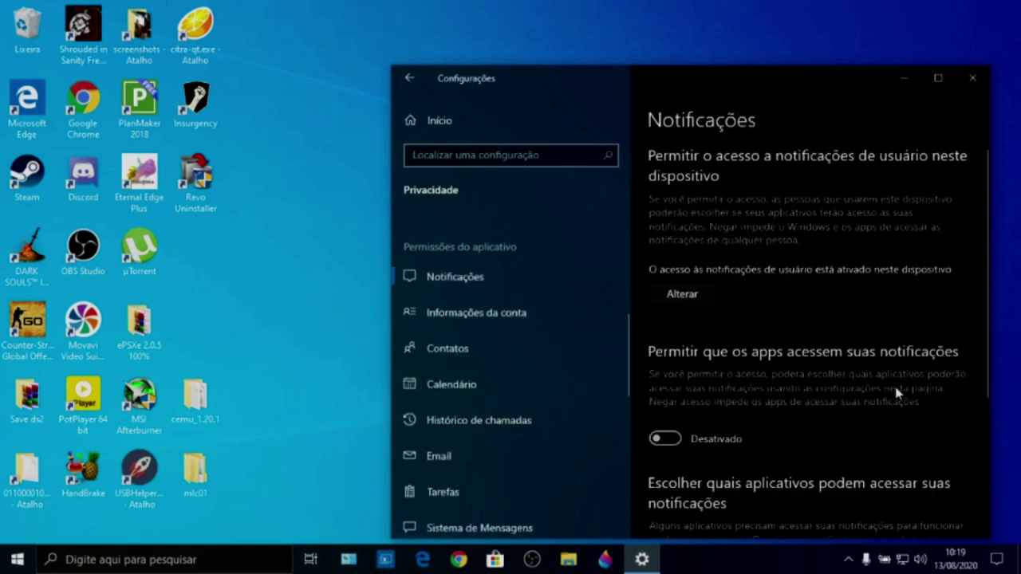
scroll(897, 390, "down", 3)
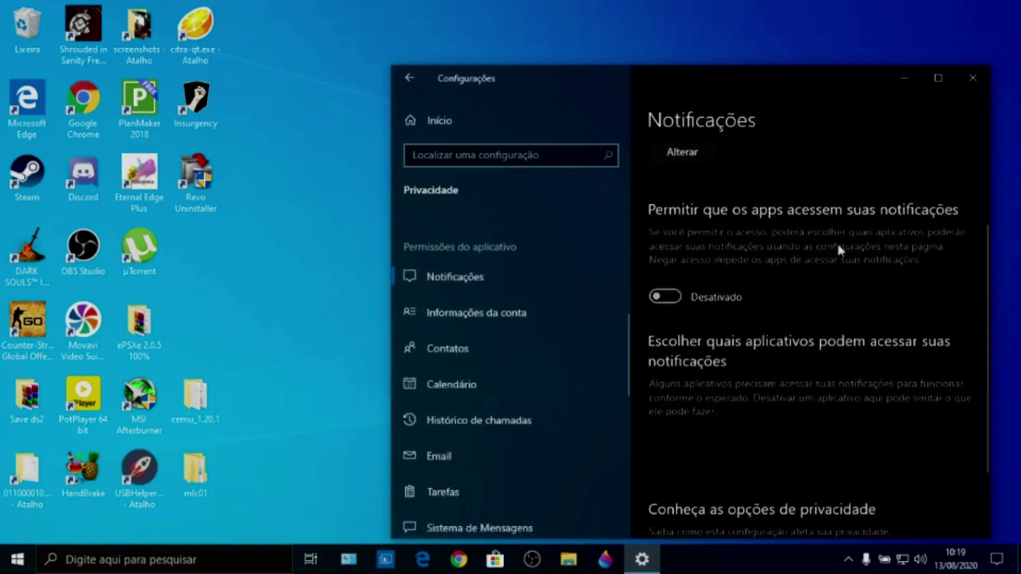
Review the app permissions for Informações da conta and Contatos.
left_click(522, 311)
scroll(718, 331, "down", 3)
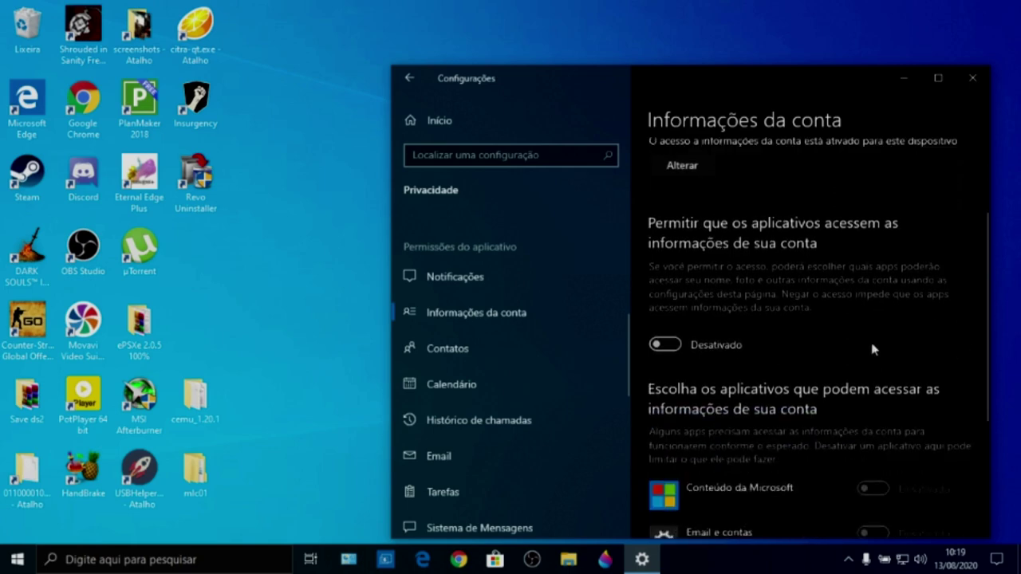
scroll(866, 383, "down", 3)
scroll(886, 359, "up", 4)
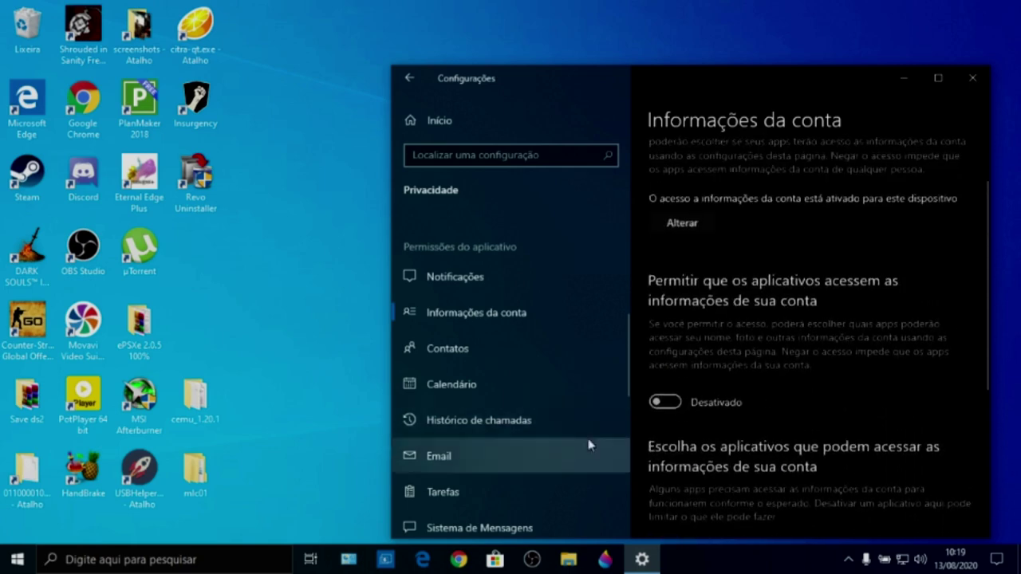
left_click(518, 348)
scroll(763, 343, "down", 3)
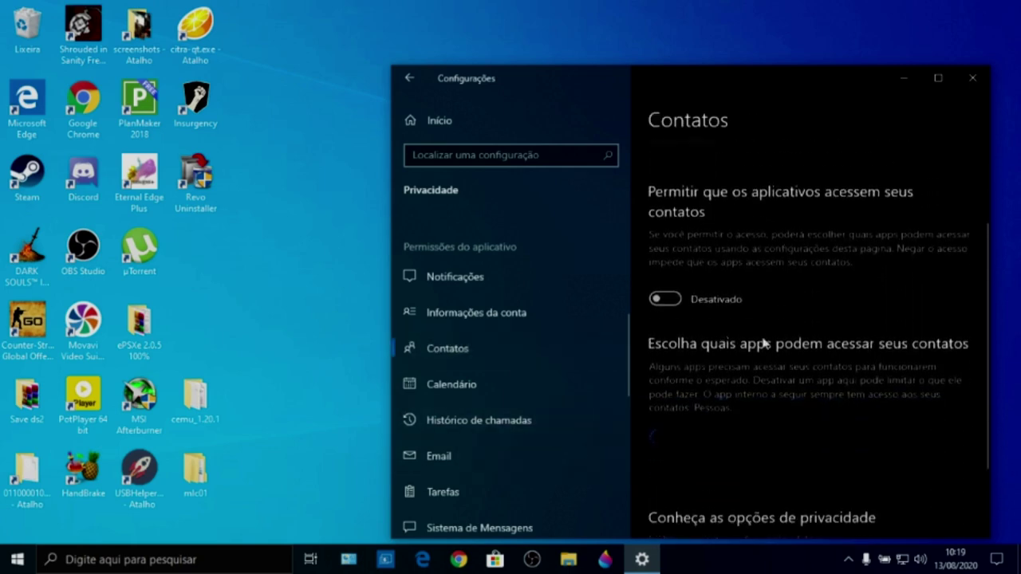
Review the app permissions for Calendário and Histórico de chamadas.
left_click(568, 384)
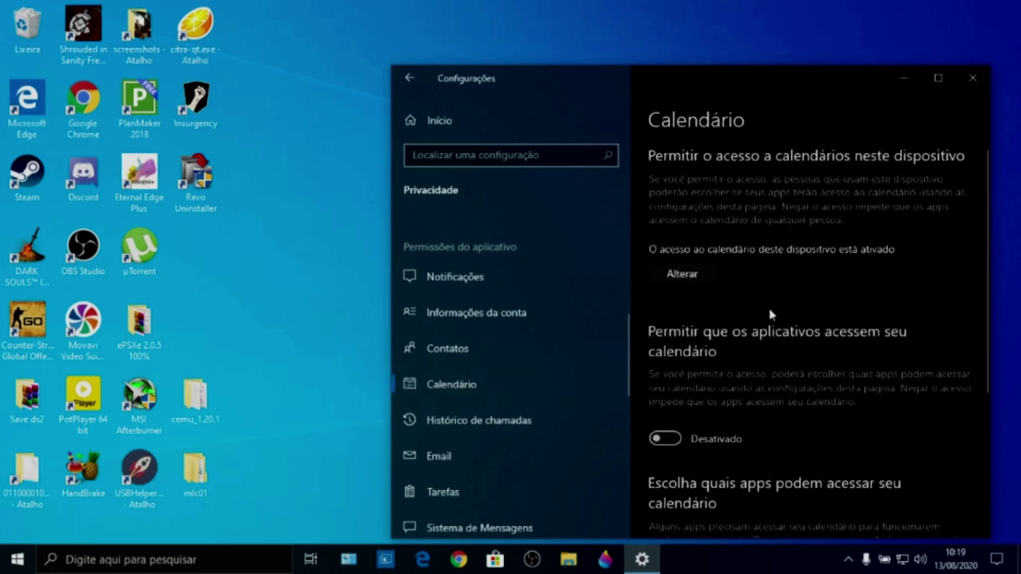
scroll(769, 308, "down", 5)
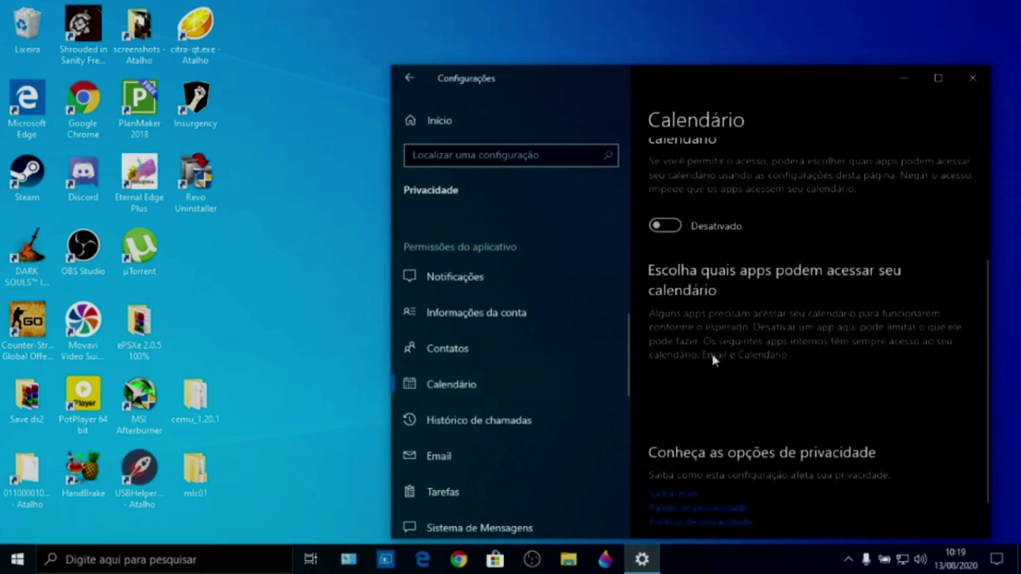
left_click(552, 420)
scroll(802, 407, "down", 2)
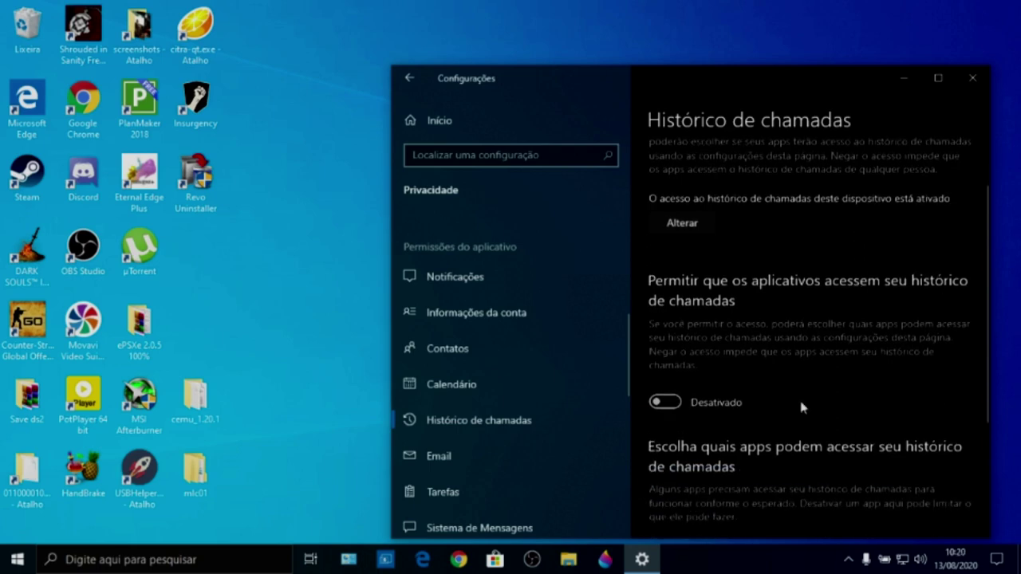
scroll(802, 407, "down", 4)
Review the app permissions for Email and Tarefas.
scroll(535, 364, "down", 3)
left_click(501, 357)
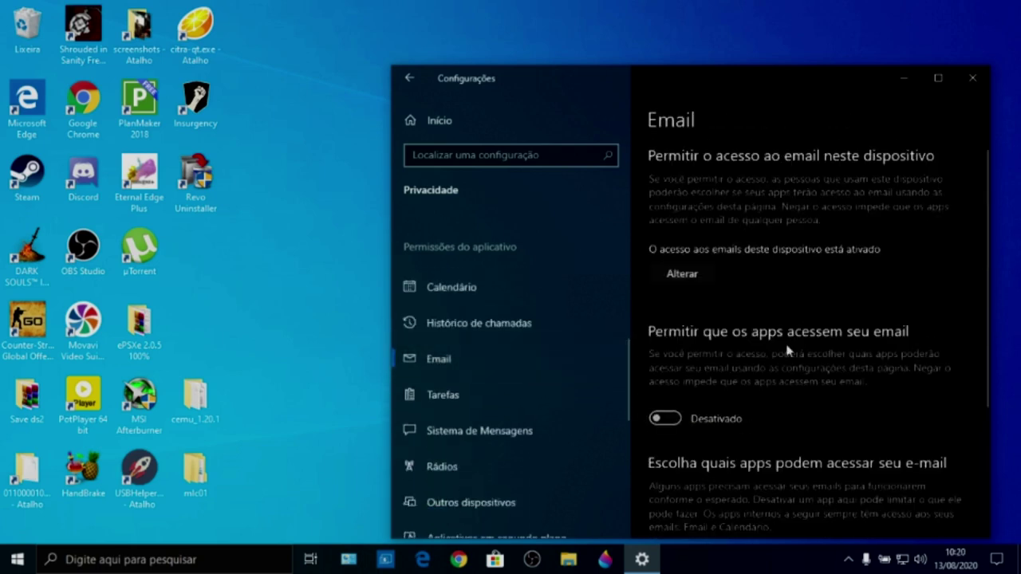
scroll(787, 349, "down", 5)
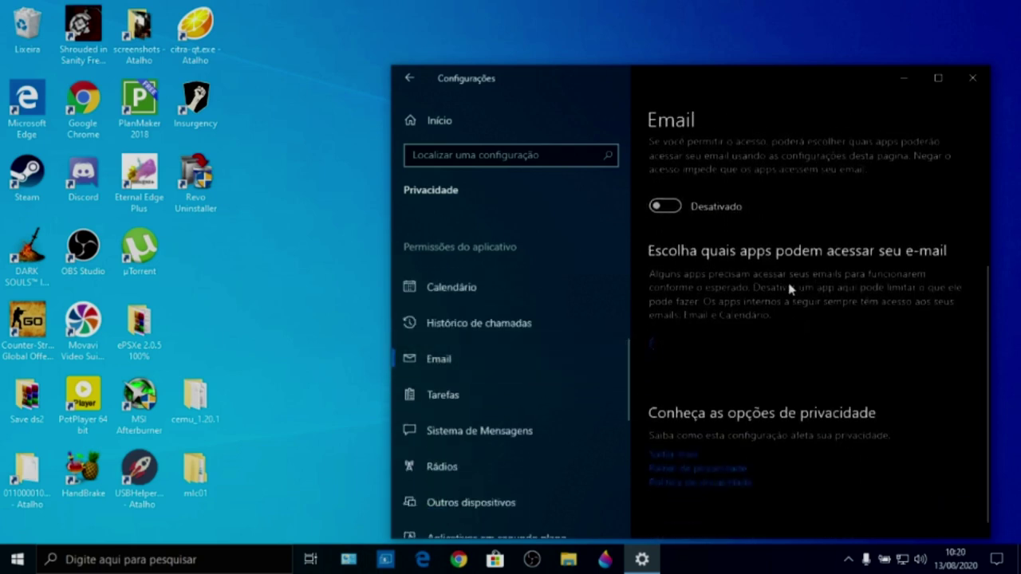
left_click(570, 390)
scroll(814, 379, "down", 5)
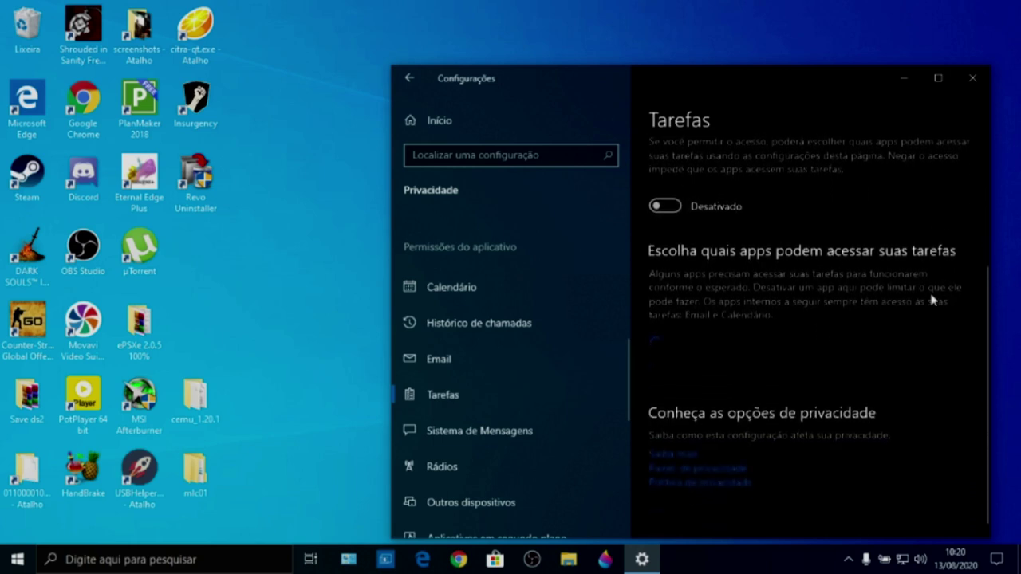
Review the app permissions for Sistema de Mensagens and Rádios.
scroll(542, 341, "down", 1)
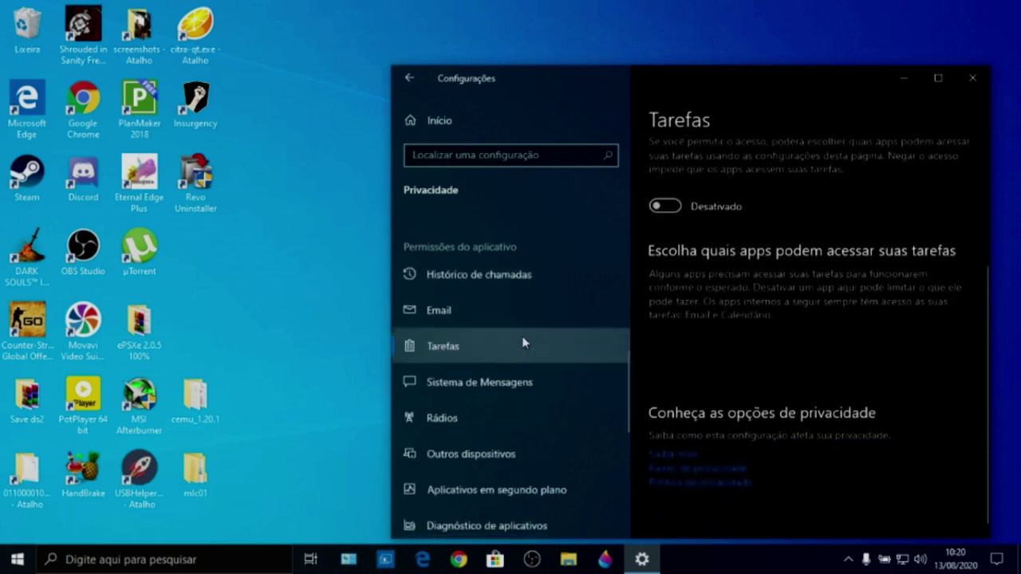
left_click(548, 392)
scroll(805, 314, "down", 3)
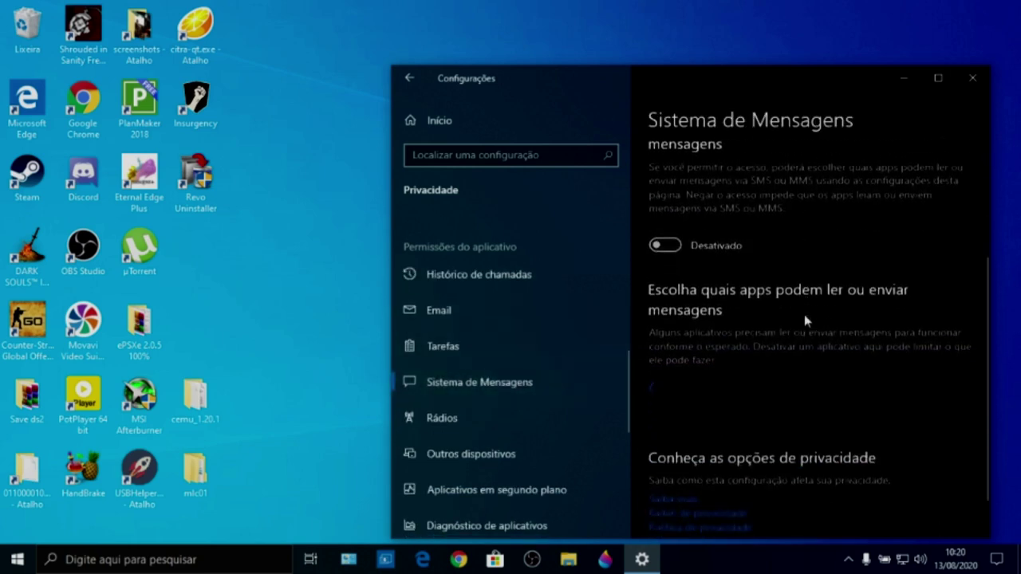
left_click(549, 429)
scroll(825, 292, "down", 4)
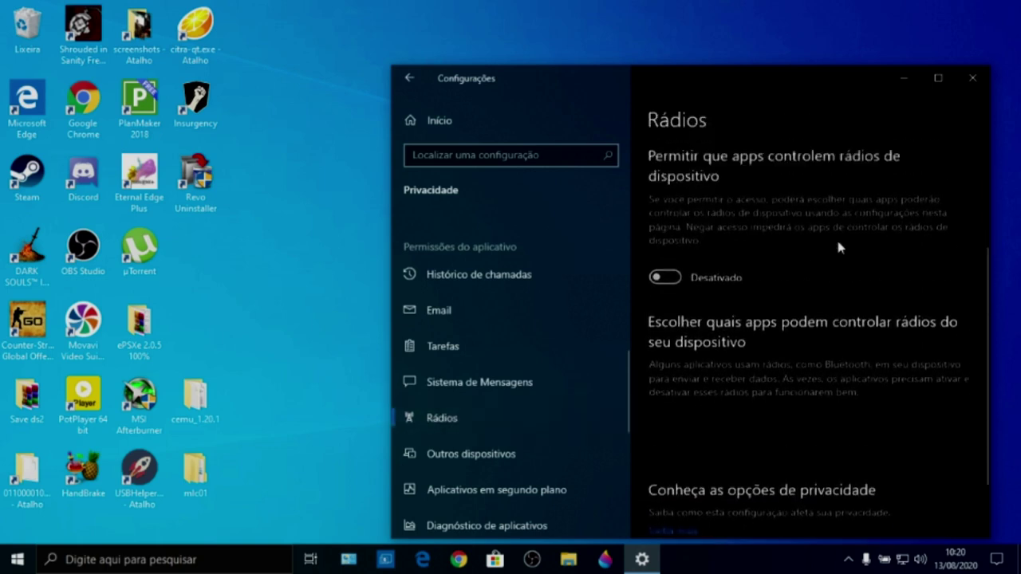
scroll(836, 246, "up", 2)
scroll(797, 280, "down", 3)
Review the Outros dispositivos permissions, including the trusted devices section.
scroll(554, 404, "down", 2)
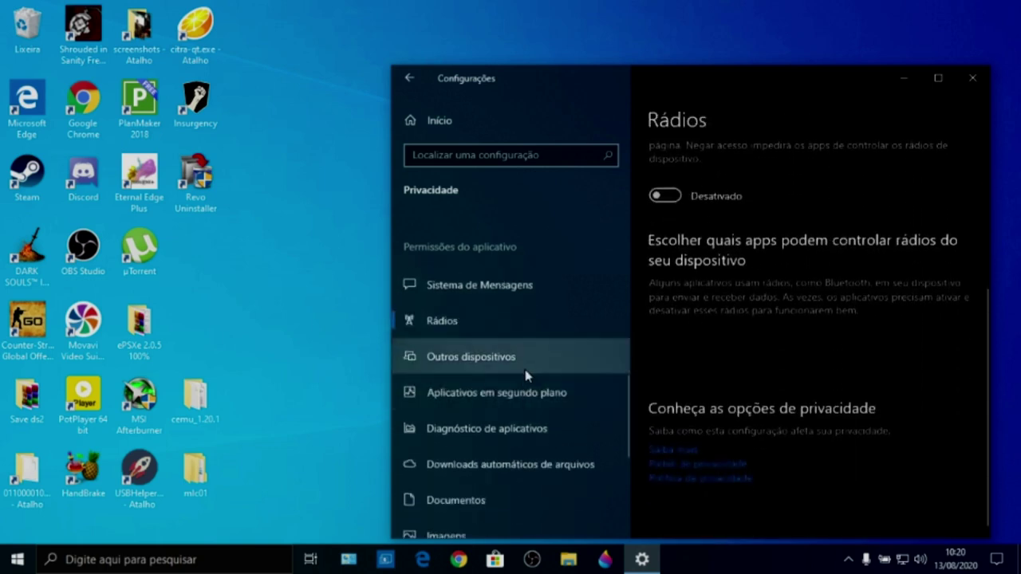
scroll(529, 370, "up", 1)
scroll(539, 359, "down", 1)
left_click(540, 358)
scroll(851, 299, "down", 2)
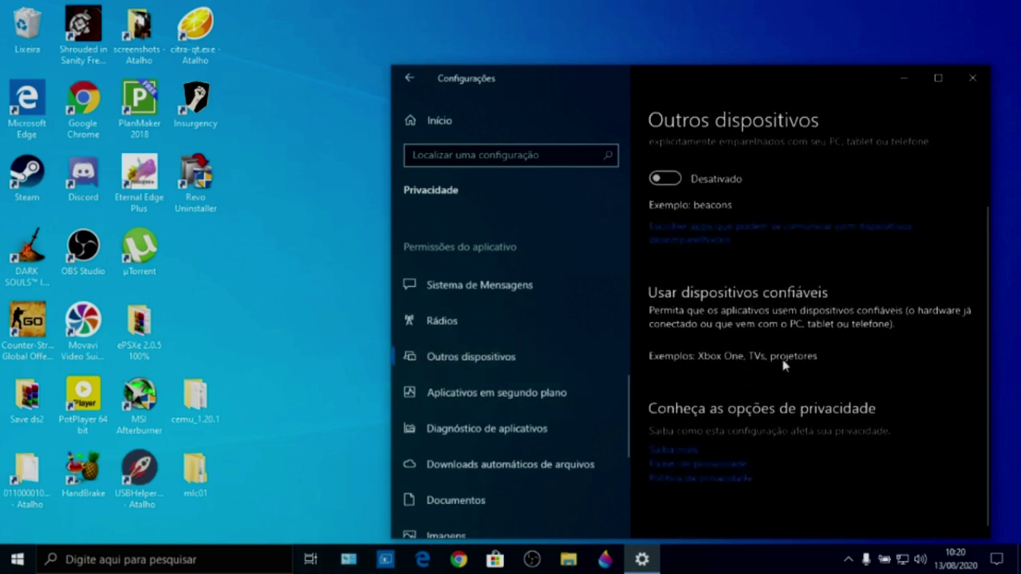
Review the Aplicativos em segundo plano settings, including the list of individual apps.
left_click(572, 405)
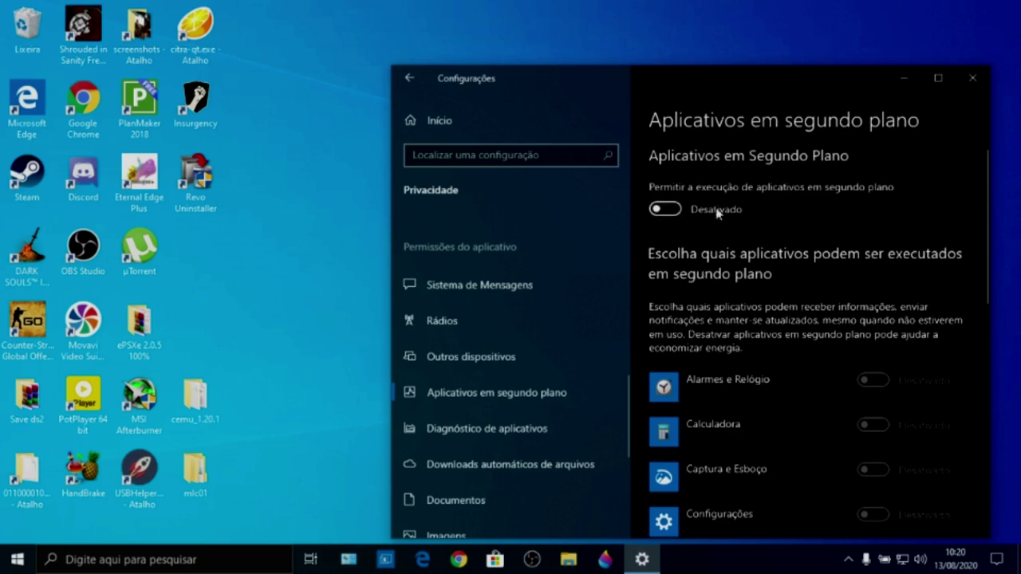
scroll(852, 319, "down", 5)
scroll(889, 259, "down", 8)
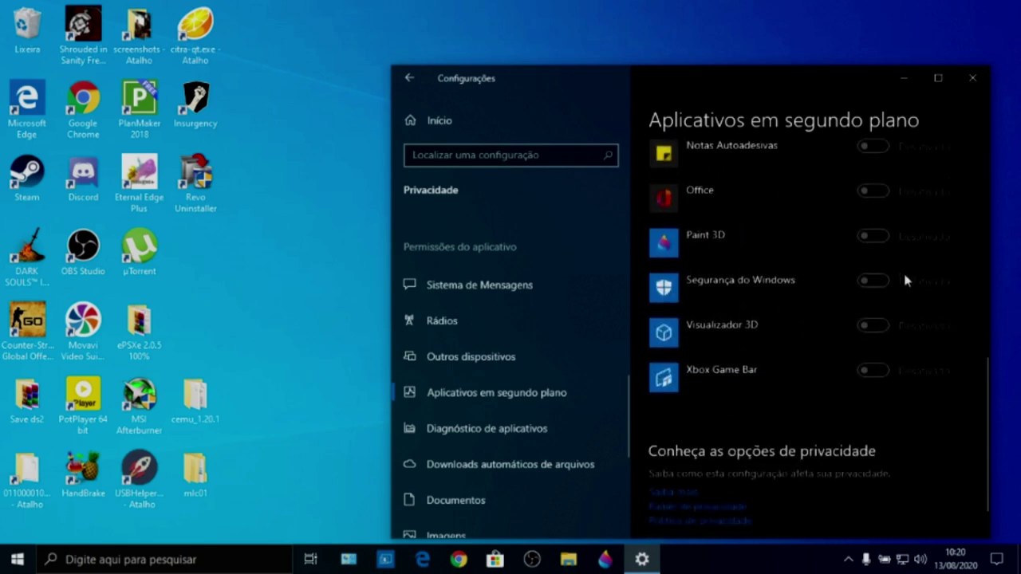
Review the Diagnóstico de aplicativos and Downloads automáticos de arquivos permissions.
scroll(578, 391, "down", 1)
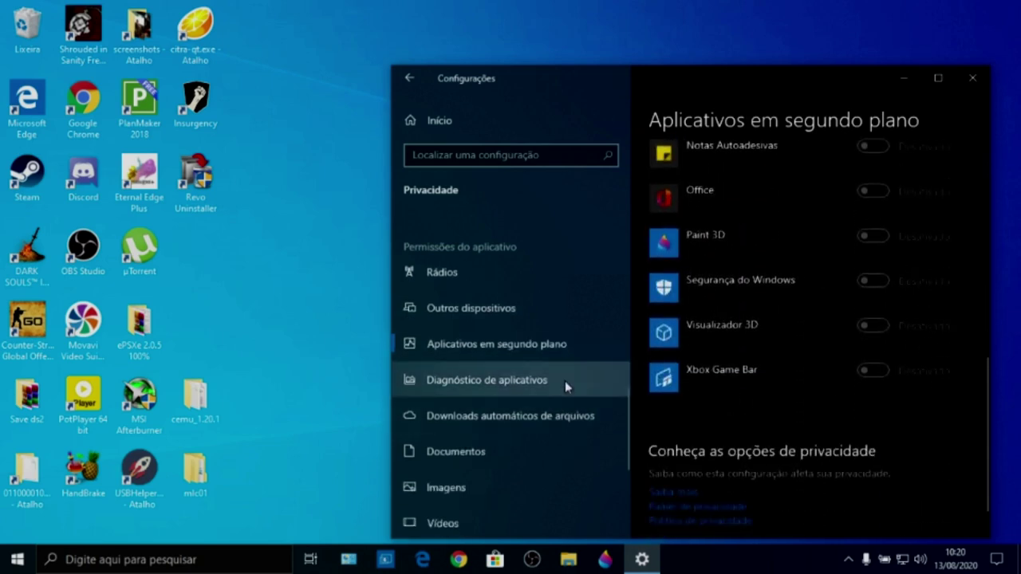
left_click(566, 381)
scroll(834, 387, "down", 5)
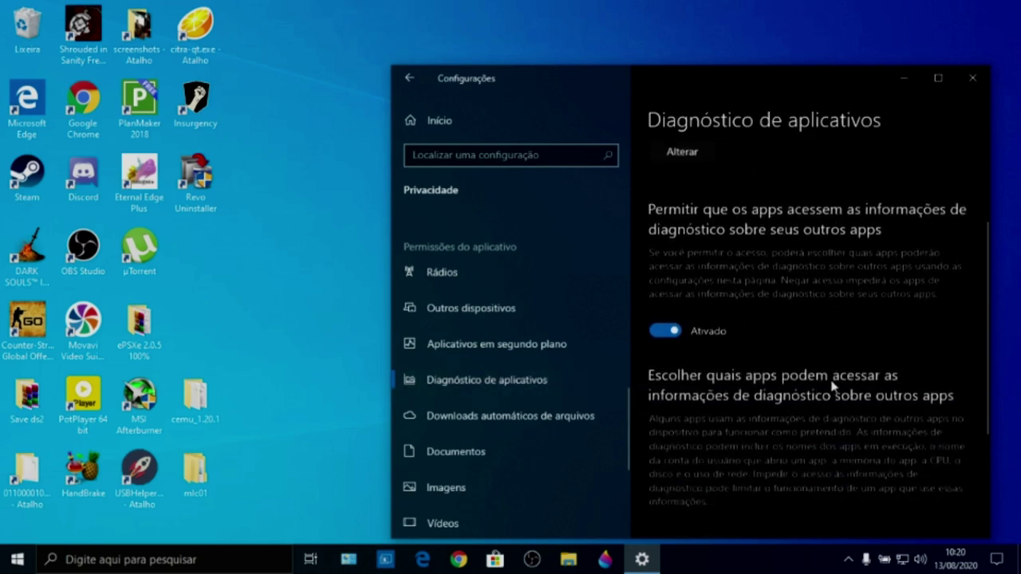
left_click(515, 420)
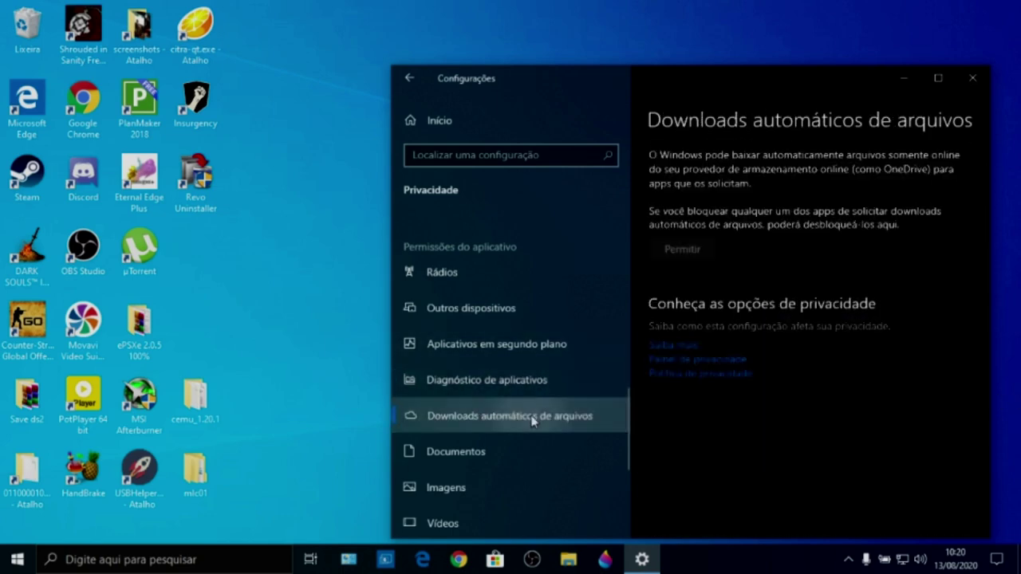
Review the Documentos library permissions, including which apps can access it.
scroll(526, 399, "down", 2)
left_click(504, 409)
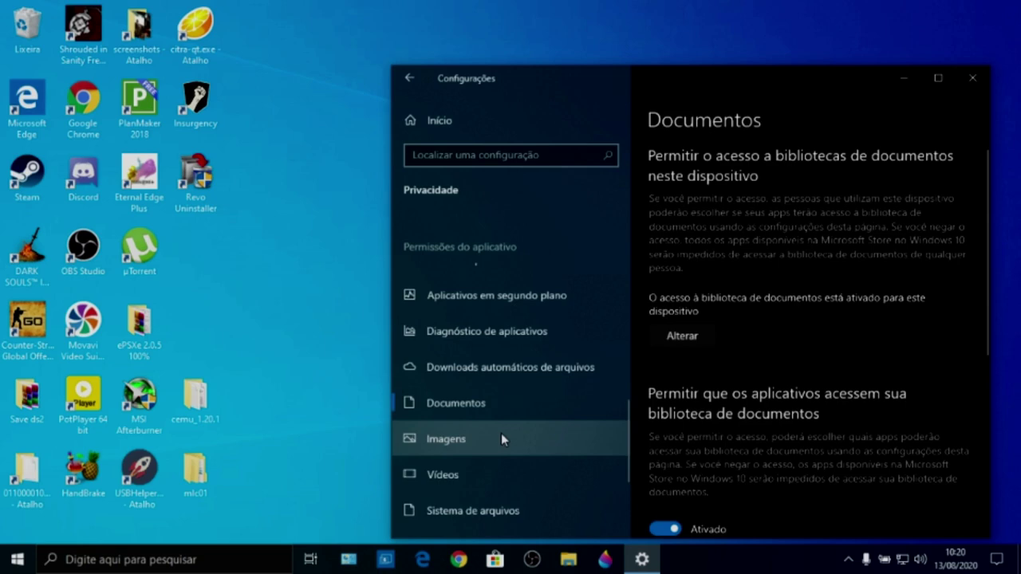
scroll(710, 391, "down", 3)
scroll(584, 394, "down", 1)
scroll(584, 394, "down", 1)
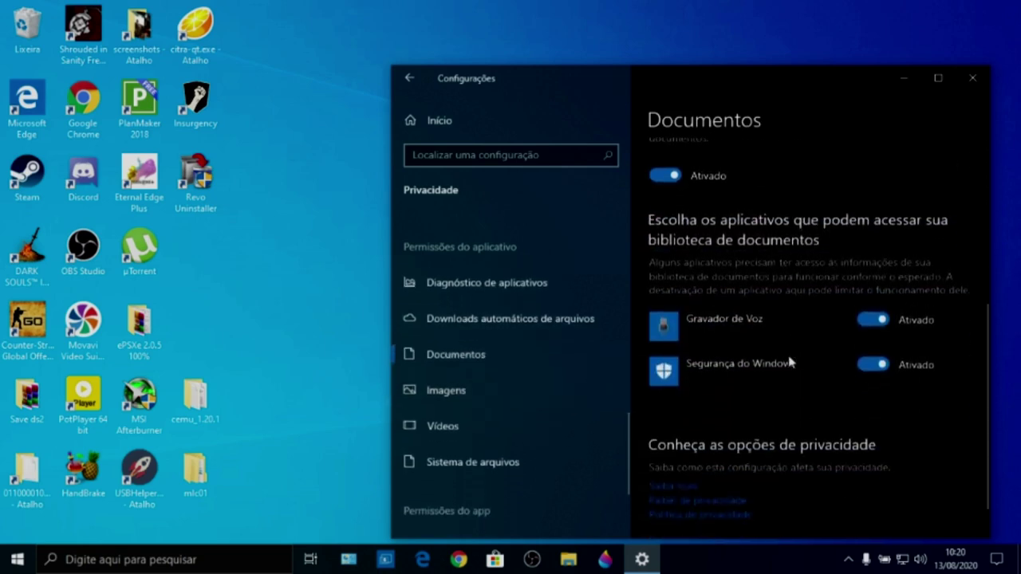
Review the app permissions for the Imagens and Vídeos libraries.
left_click(539, 389)
scroll(824, 286, "down", 3)
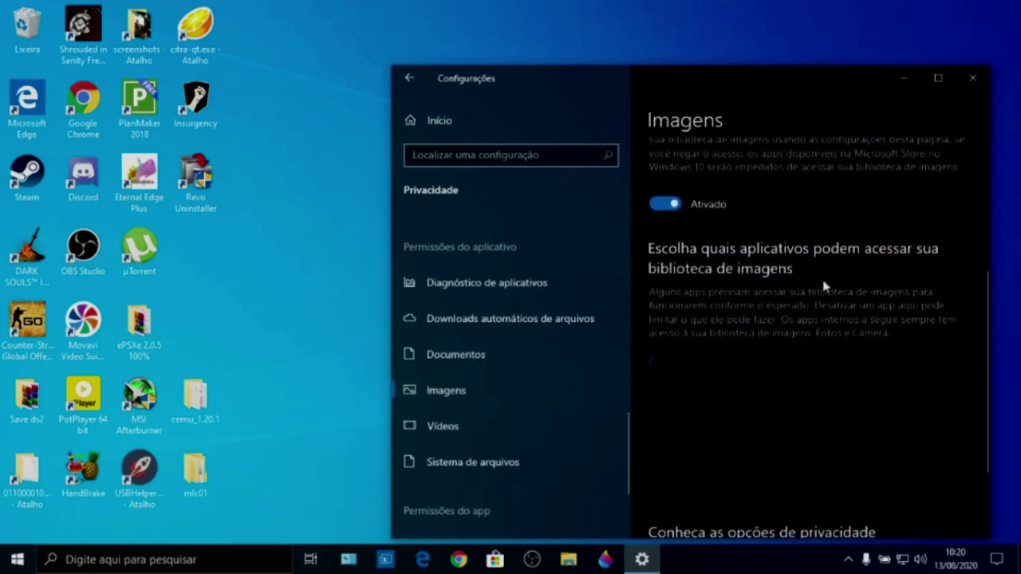
scroll(575, 383, "down", 1)
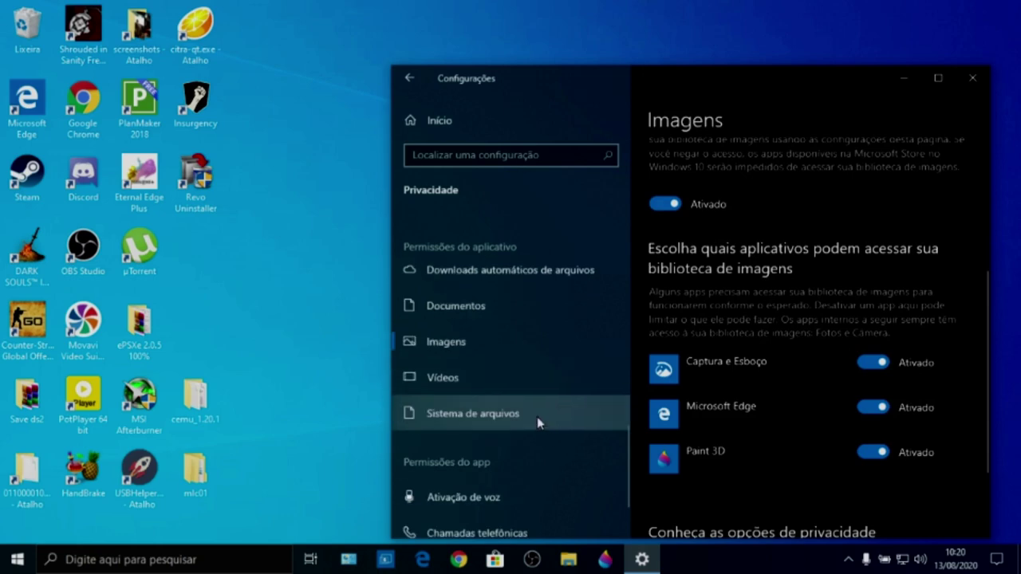
left_click(537, 416)
left_click(531, 387)
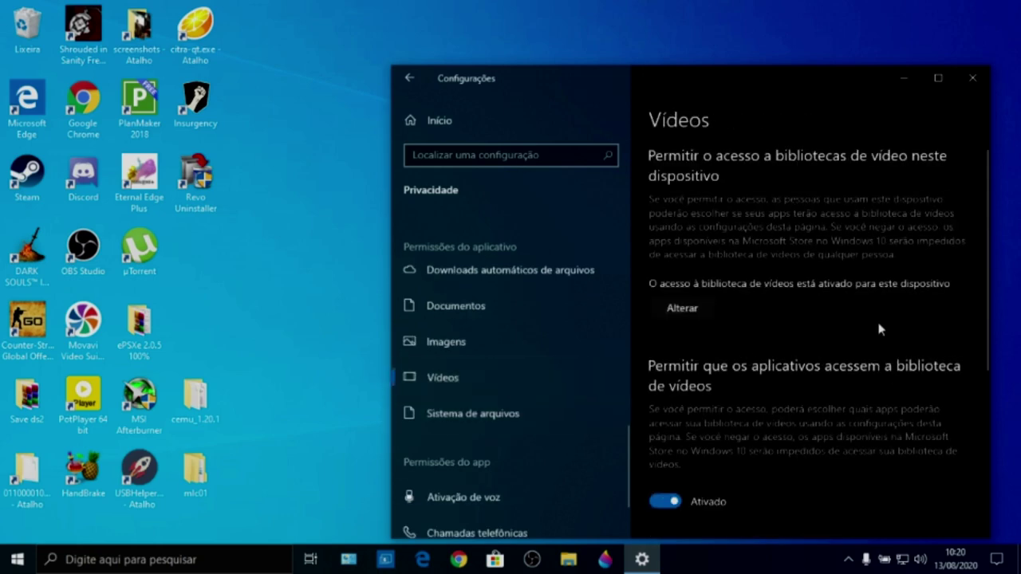
scroll(881, 329, "down", 3)
Review all the Ativação de voz permissions, including voice activation while the device is locked.
scroll(524, 360, "down", 2)
left_click(524, 423)
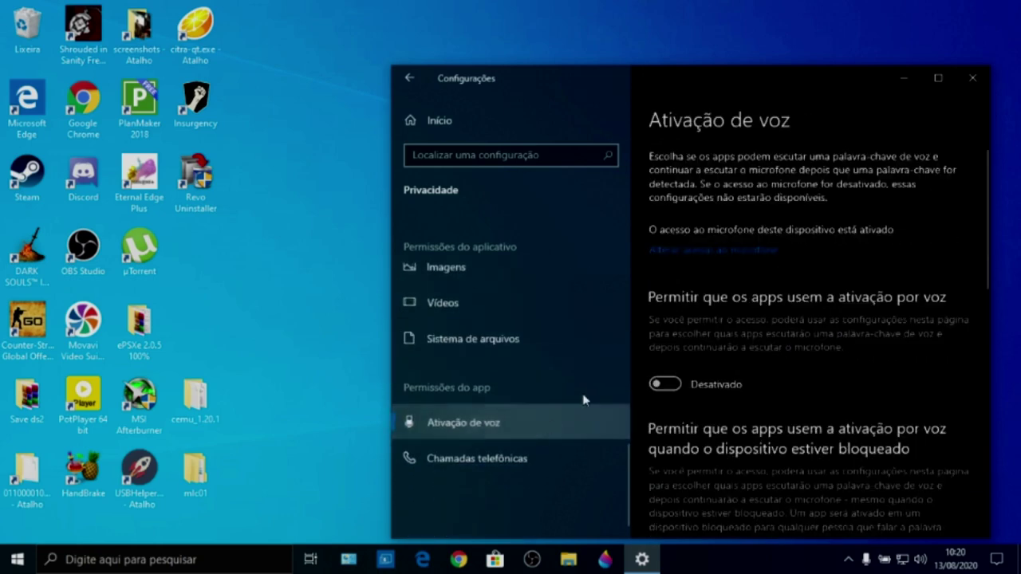
scroll(740, 379, "down", 2)
scroll(839, 375, "down", 3)
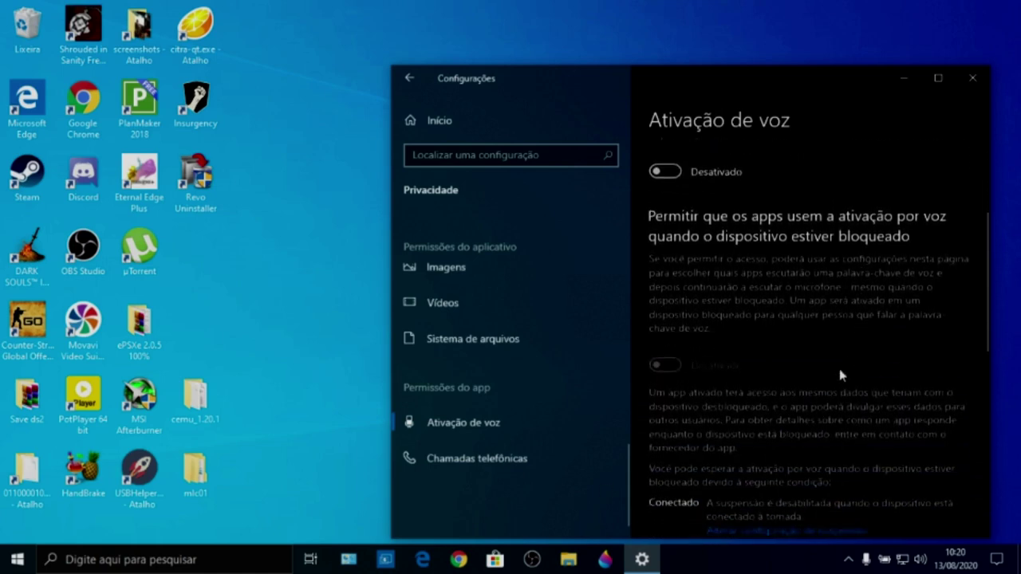
scroll(884, 375, "down", 10)
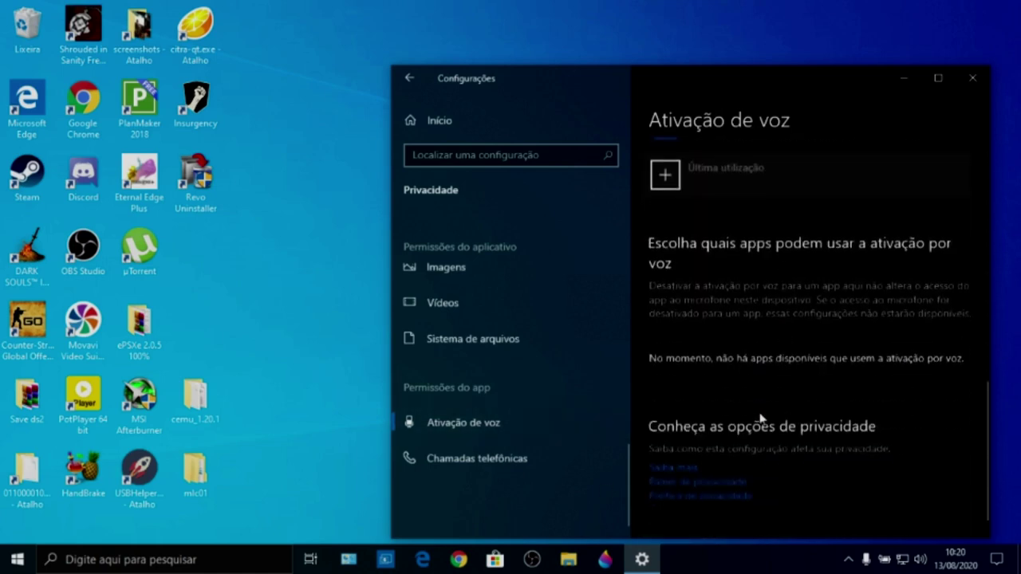
Review the Chamadas telefônicas permissions, including which apps can make calls.
left_click(525, 460)
scroll(784, 364, "down", 5)
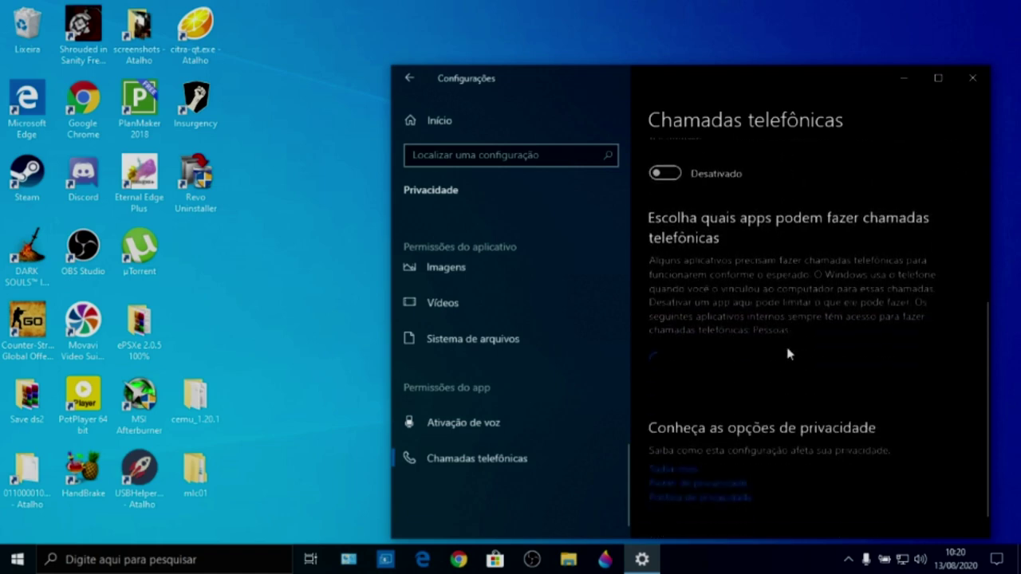
scroll(750, 399, "up", 4)
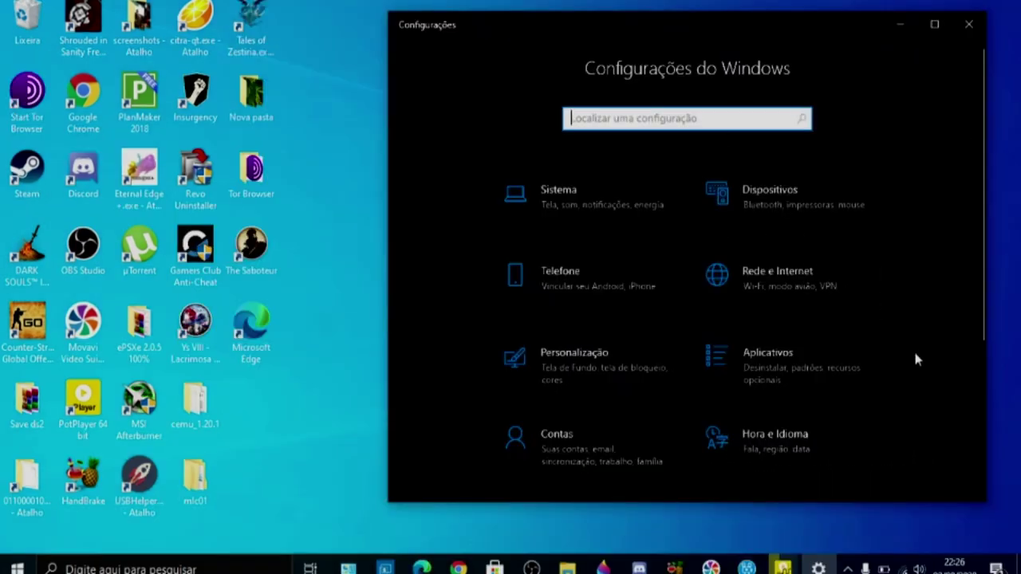
Open the Aplicativos settings category and look through the installed programs in Aplicativos e recursos.
scroll(875, 347, "down", 2)
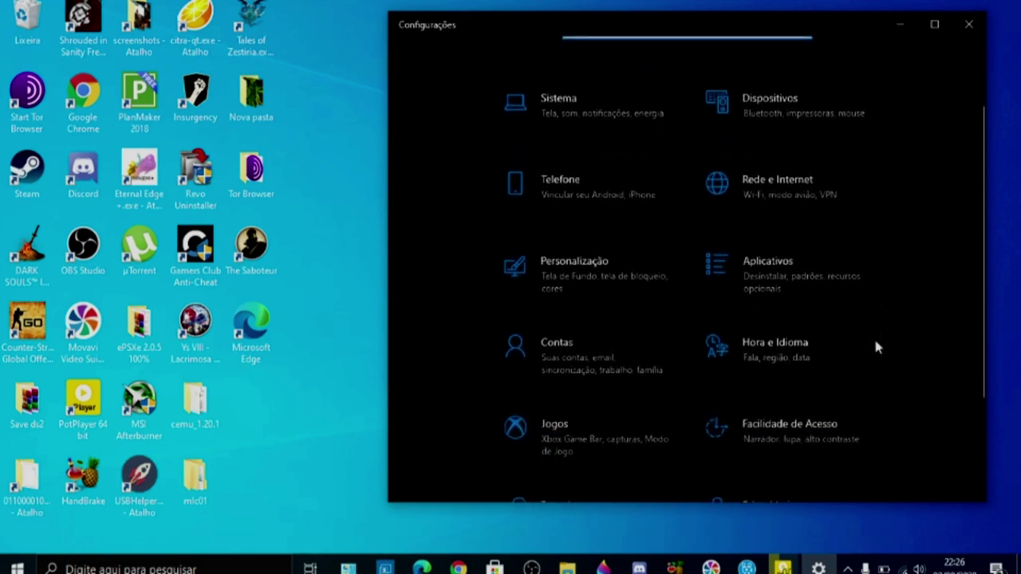
left_click(807, 279)
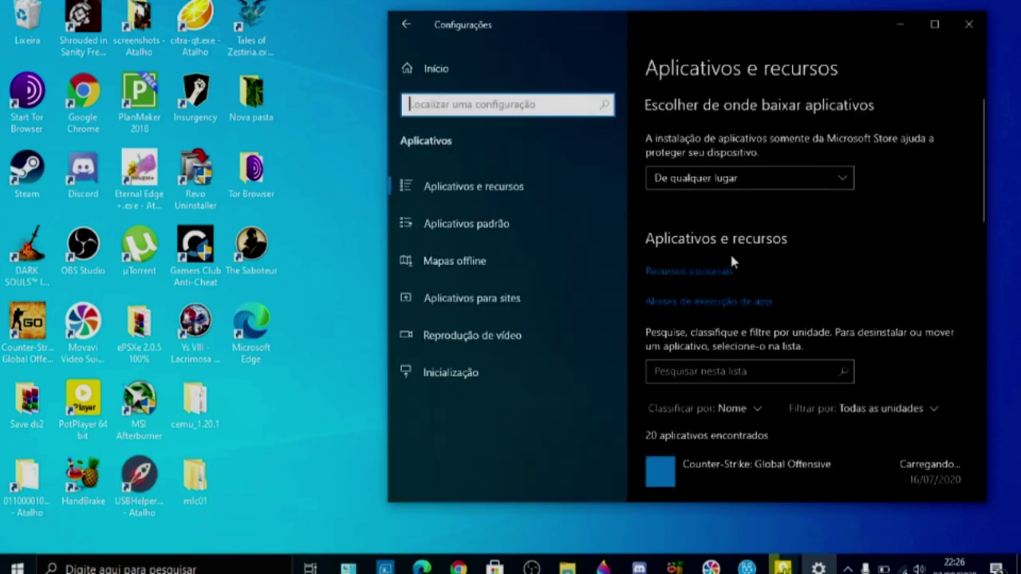
scroll(729, 251, "down", 2)
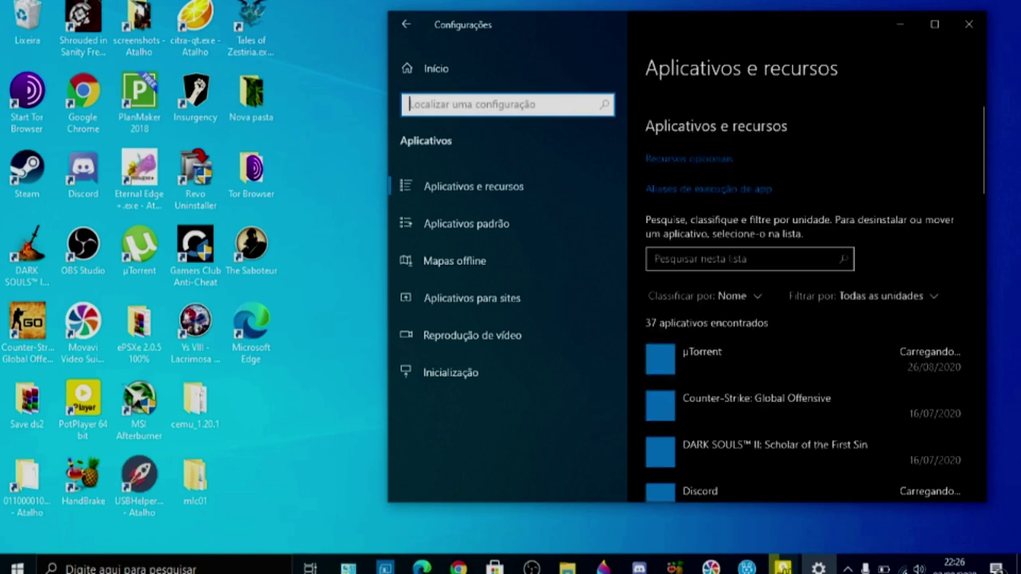
scroll(758, 312, "down", 10)
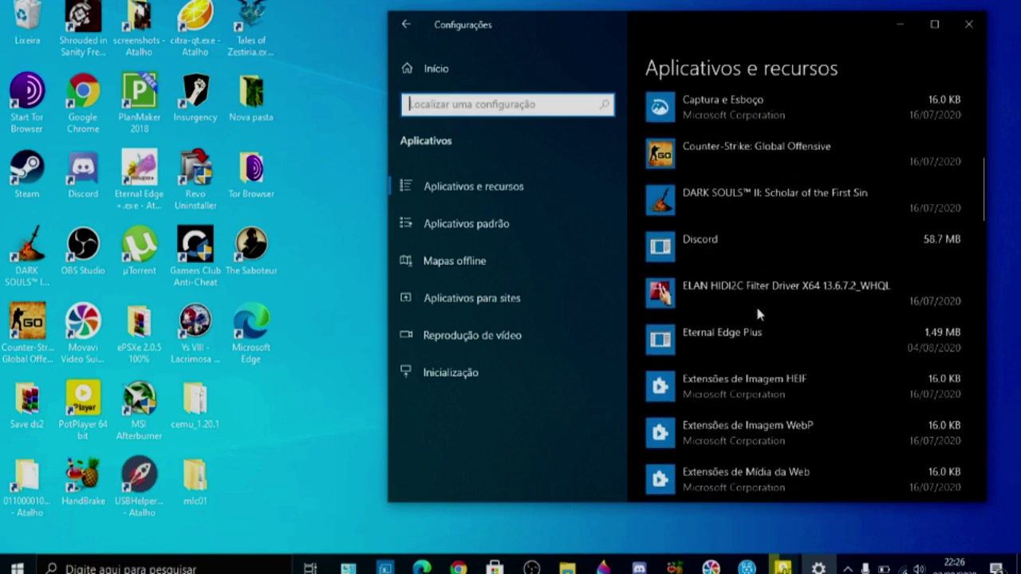
scroll(756, 304, "down", 10)
scroll(756, 303, "up", 20)
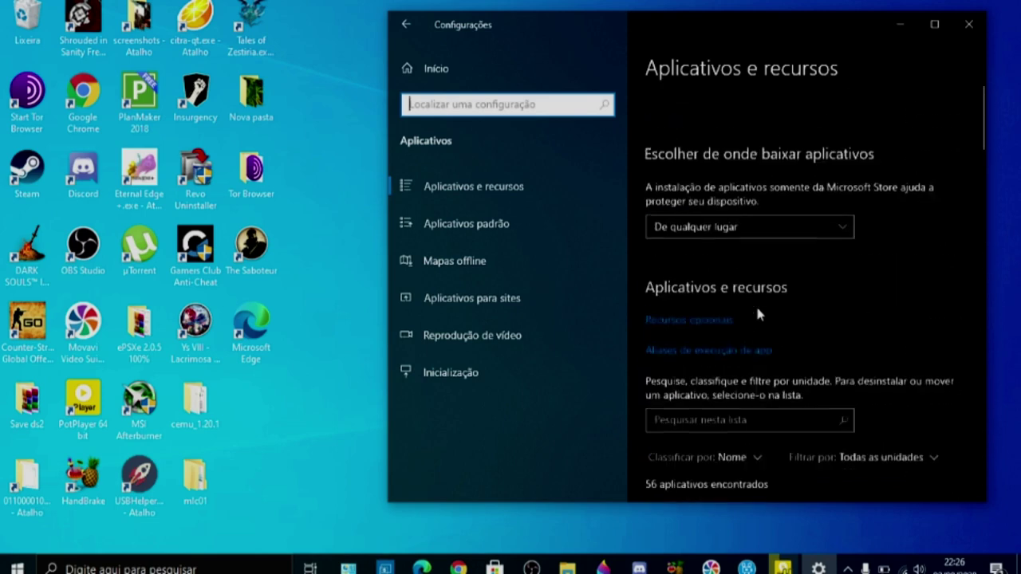
Check the default apps in Aplicativos padrão and the Mapas offline page.
left_click(485, 222)
scroll(729, 319, "down", 3)
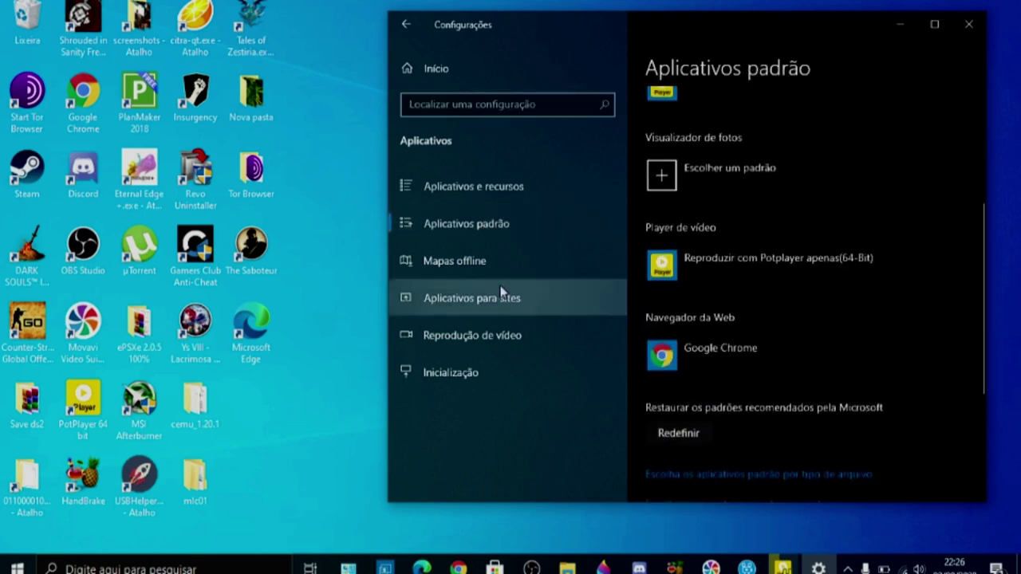
left_click(493, 257)
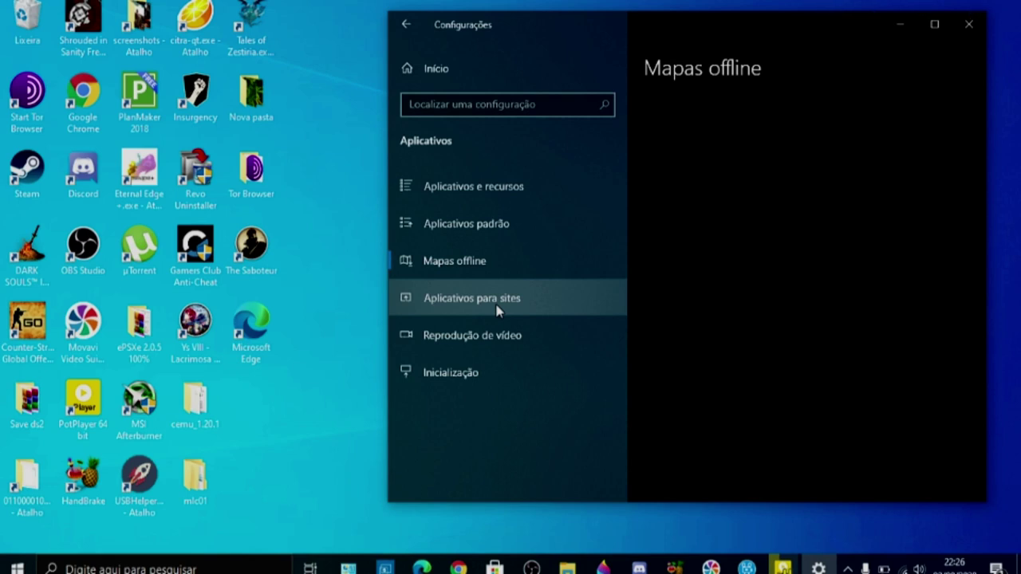
left_click(497, 309)
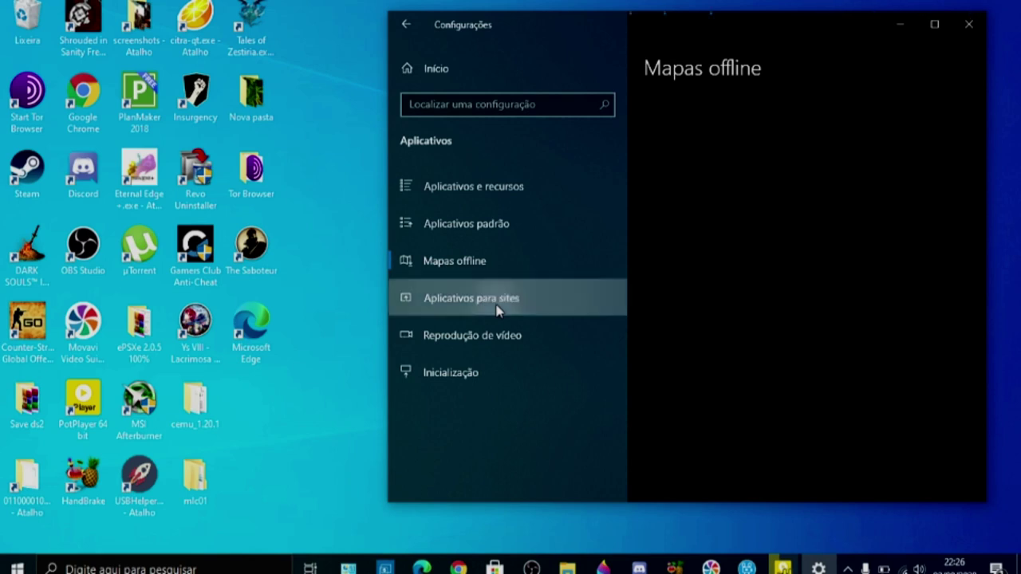
Review which programs start at logon in the Inicialização settings.
left_click(473, 371)
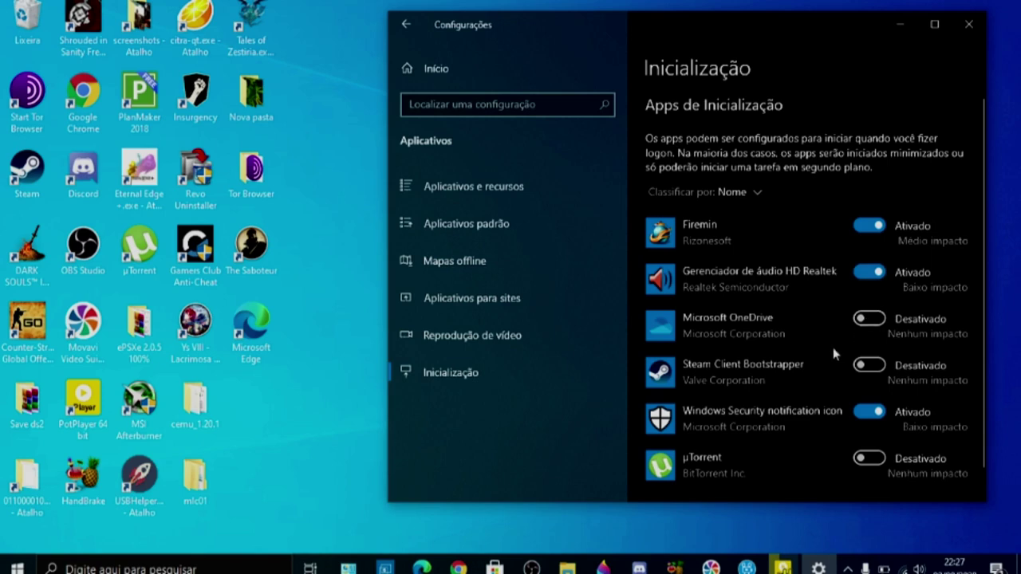
scroll(870, 319, "down", 1)
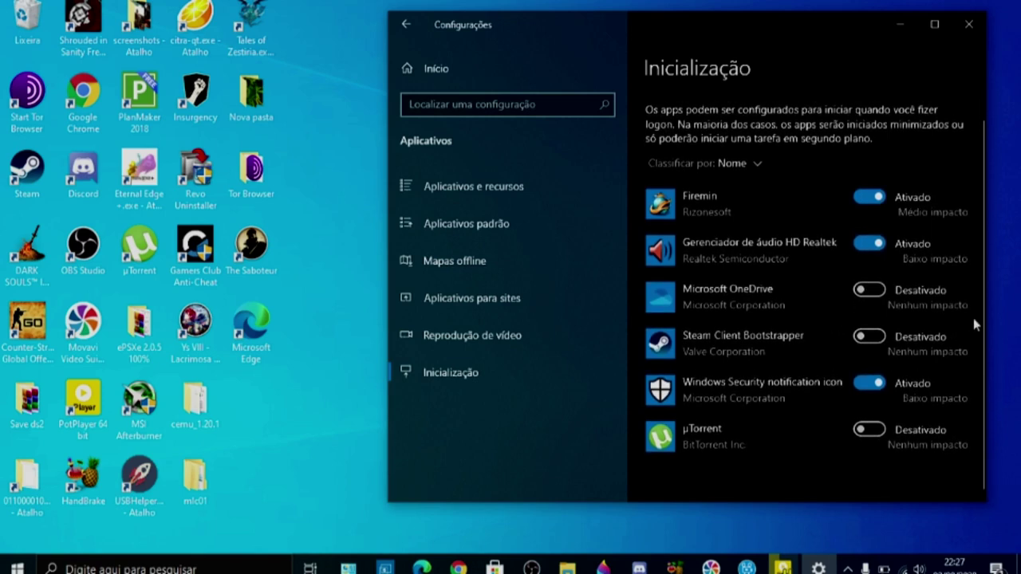
scroll(802, 302, "up", 1)
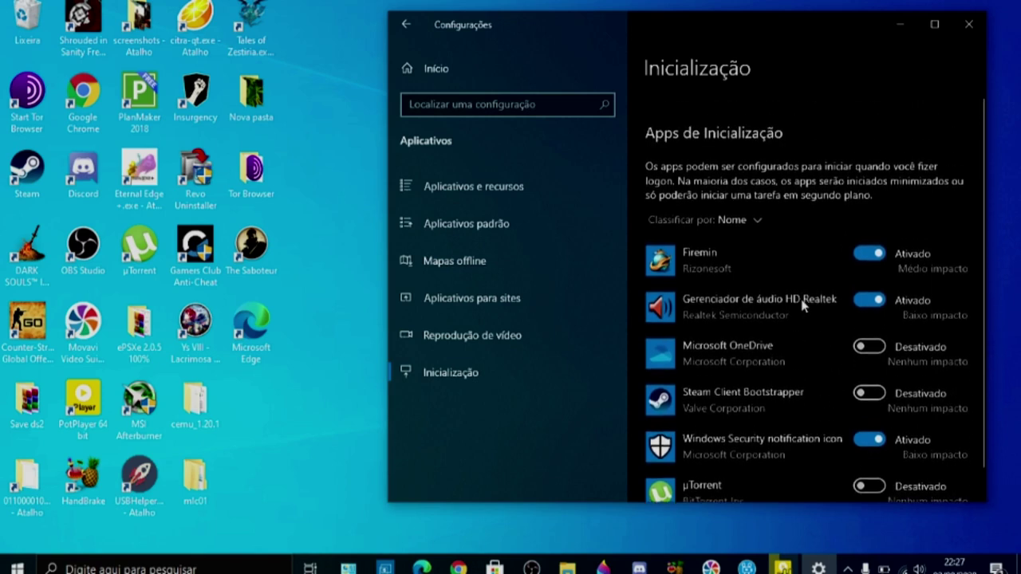
Return to the main settings overview, open Facilidade de Acesso and look over its Tela options.
left_click(406, 24)
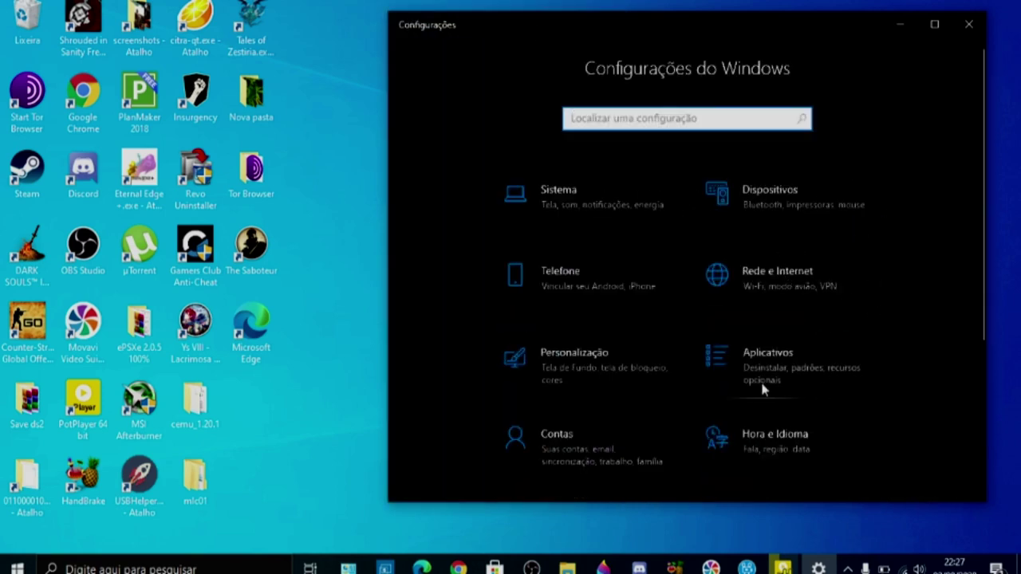
scroll(761, 389, "down", 1)
scroll(762, 388, "down", 2)
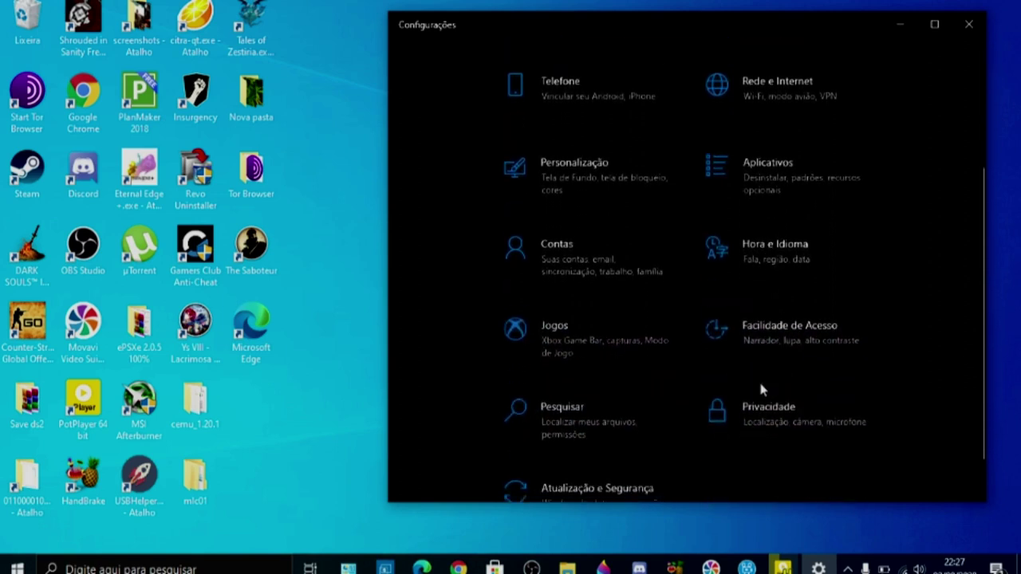
left_click(841, 334)
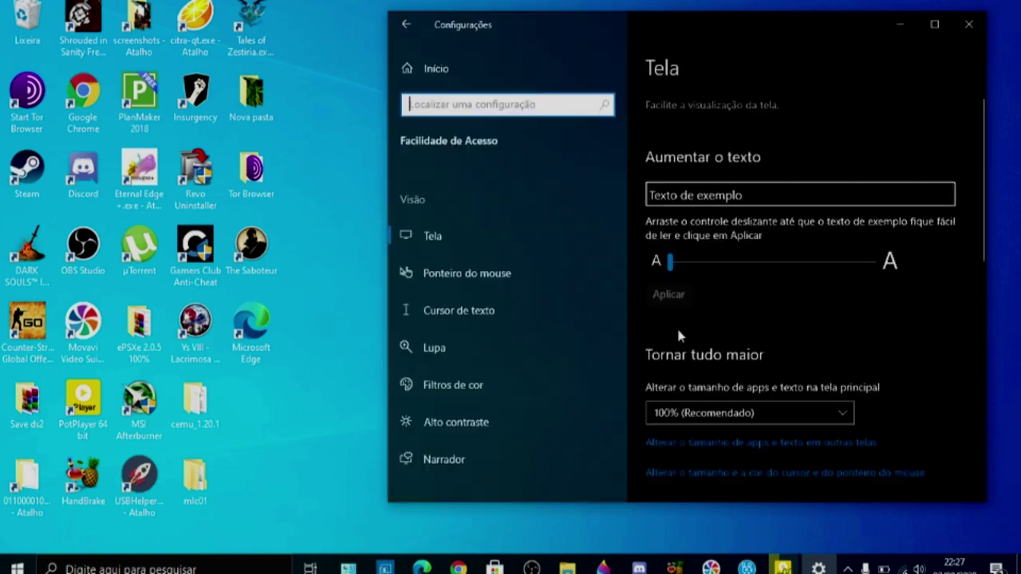
scroll(486, 349, "down", 3)
scroll(487, 349, "up", 3)
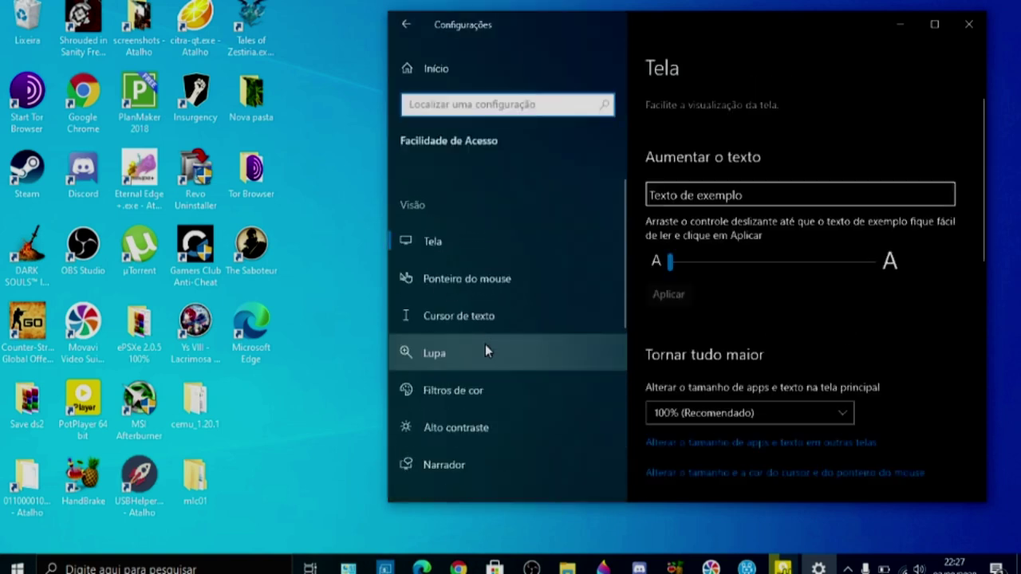
Open the Teclado page of Facilidade de Acesso and look over its keyboard accessibility options.
scroll(487, 348, "down", 3)
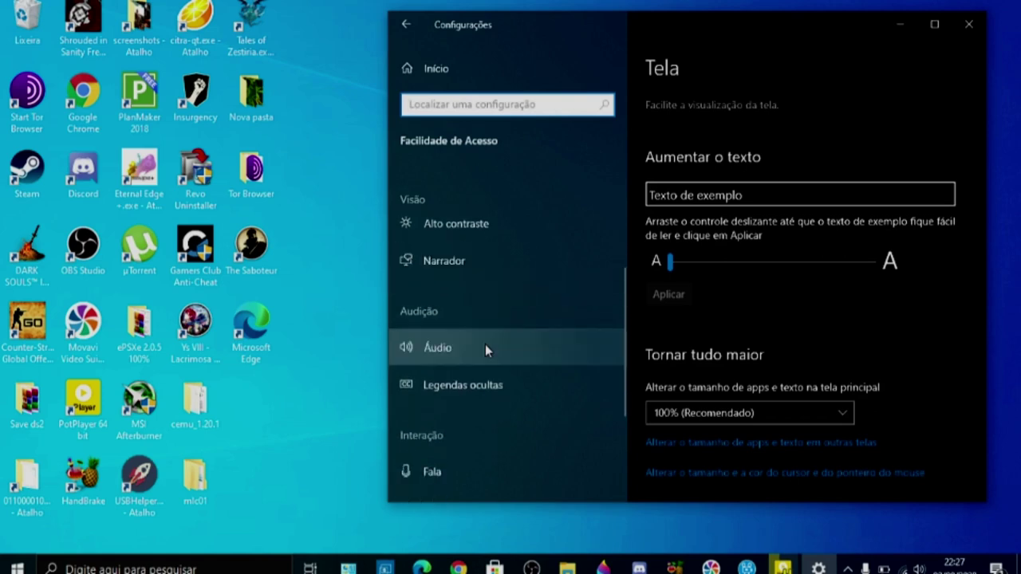
scroll(485, 344, "down", 3)
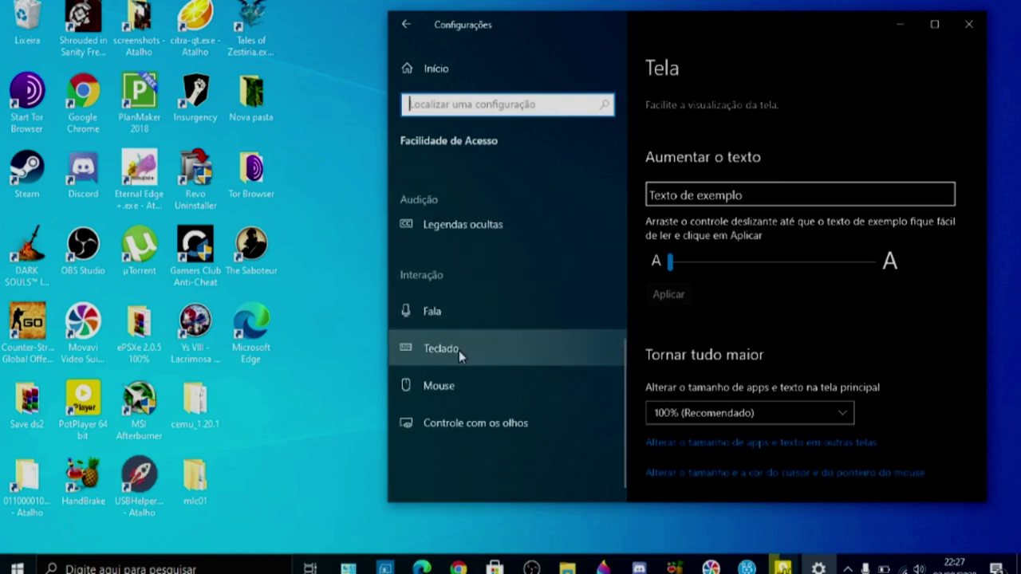
left_click(459, 351)
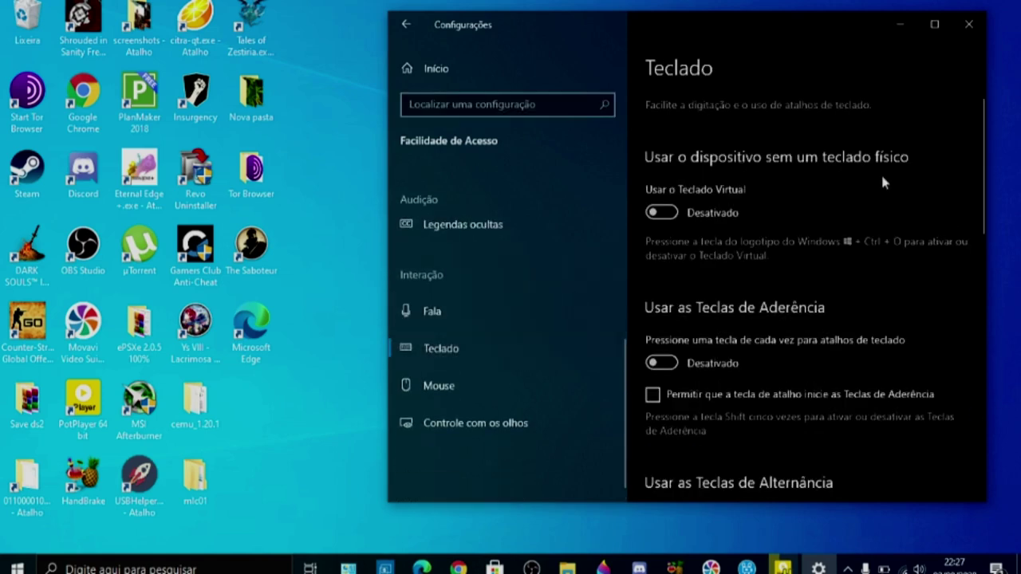
scroll(883, 177, "down", 3)
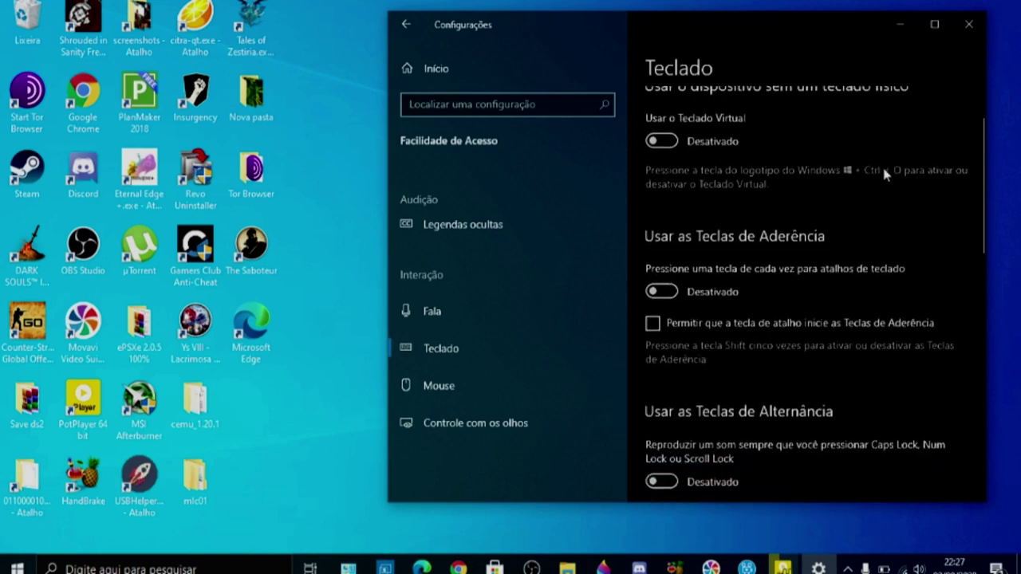
scroll(884, 174, "down", 1)
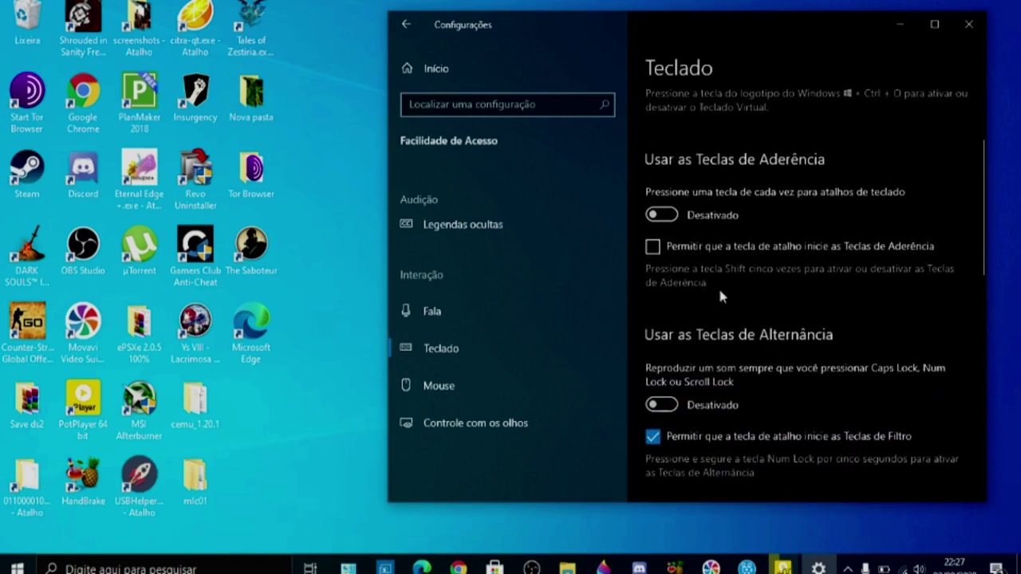
Switch Teclas de Aderência on and back off, and glance over the remaining Teclado options.
left_click(706, 216)
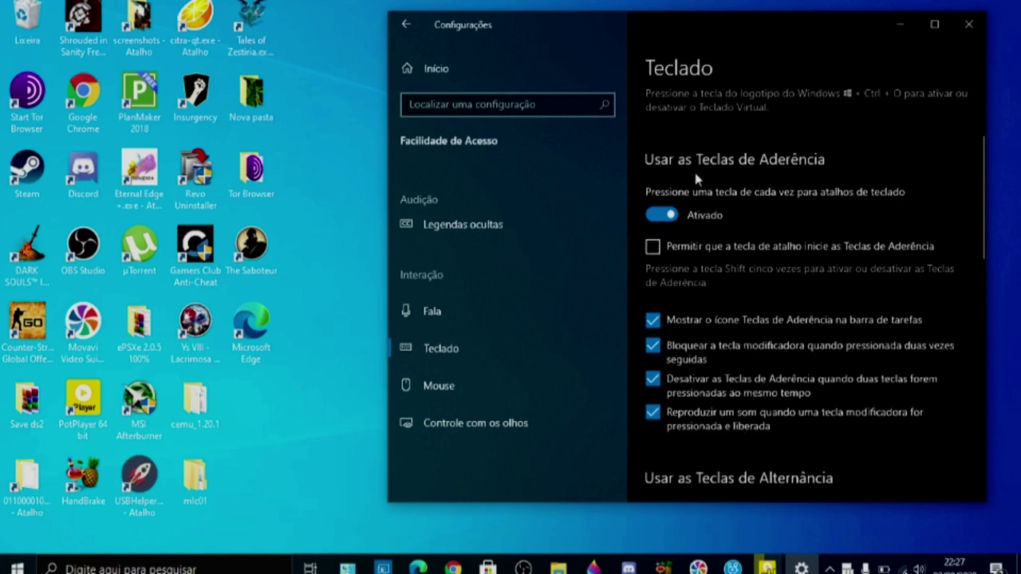
left_click(667, 217)
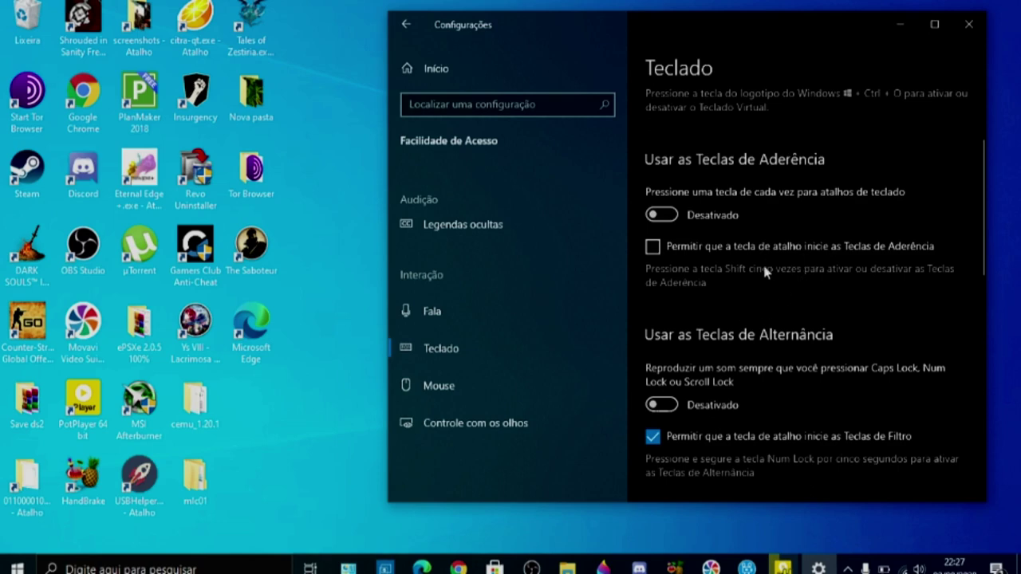
scroll(760, 319, "down", 4)
scroll(758, 333, "up", 3)
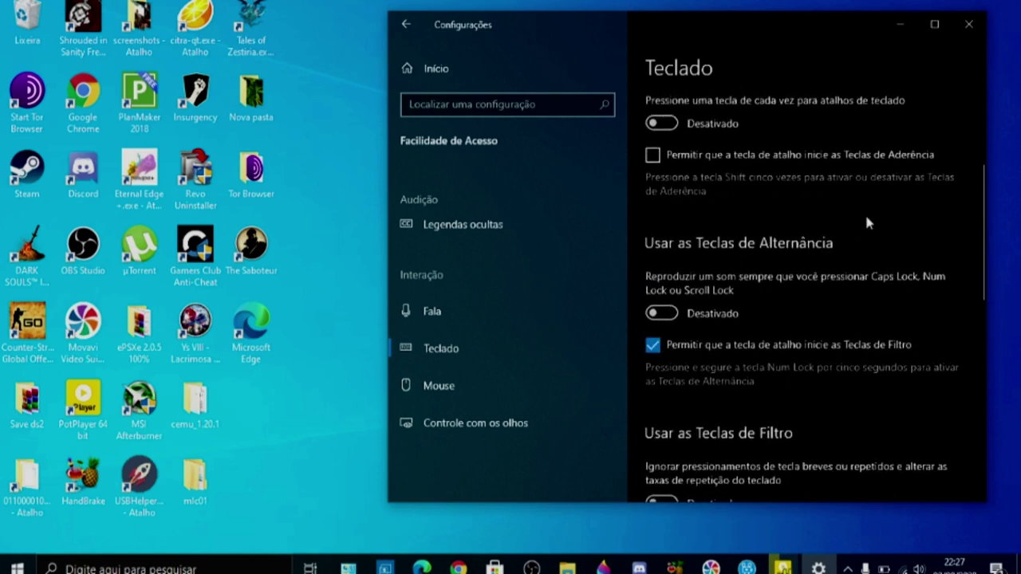
Allow the shortcut key to start Teclas de Aderência and turn the feature on.
scroll(837, 227, "up", 2)
left_click(652, 249)
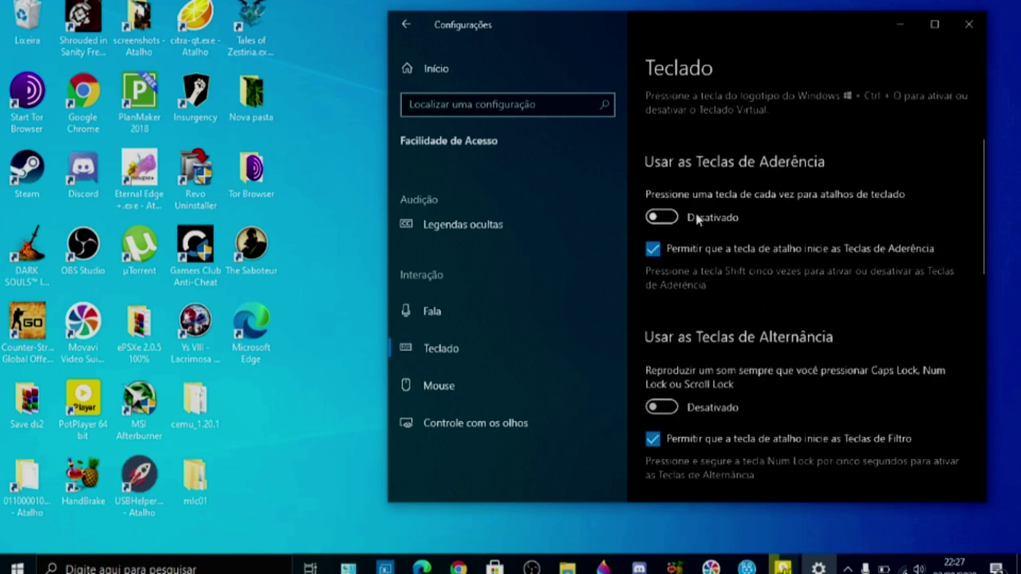
left_click(653, 219)
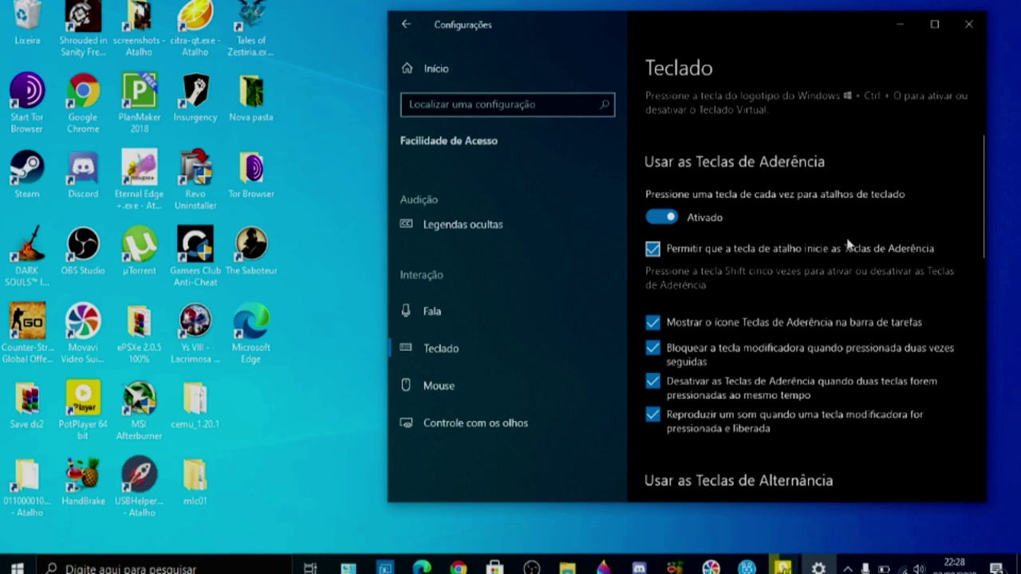
Try out the Teclas de Aderência keyboard shortcut, decline its activation prompt and disallow the shortcut key again.
key("shift")
key("shift")
key("shift")
key("shift")
key("shift")
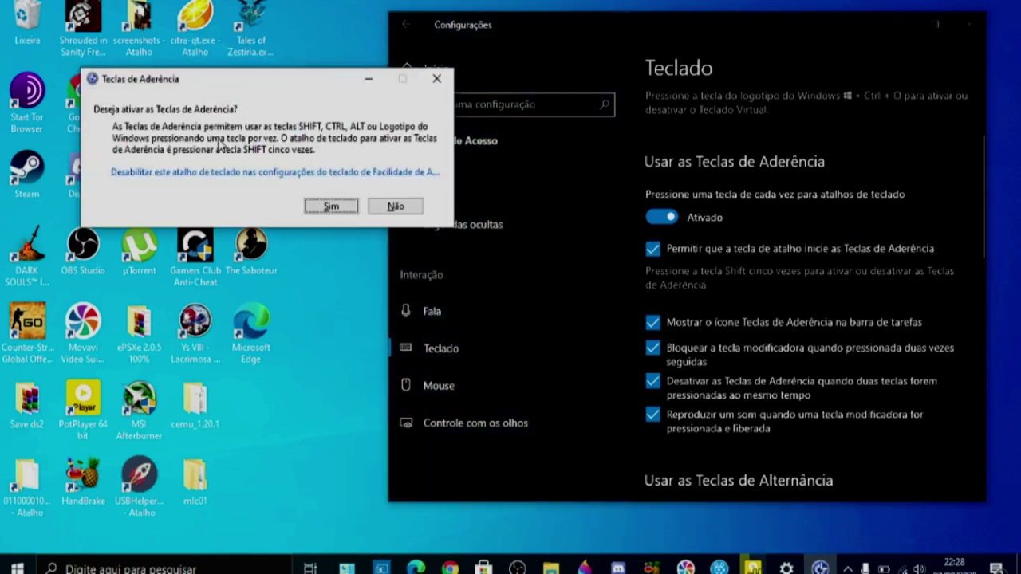
left_click(402, 209)
left_click(737, 245)
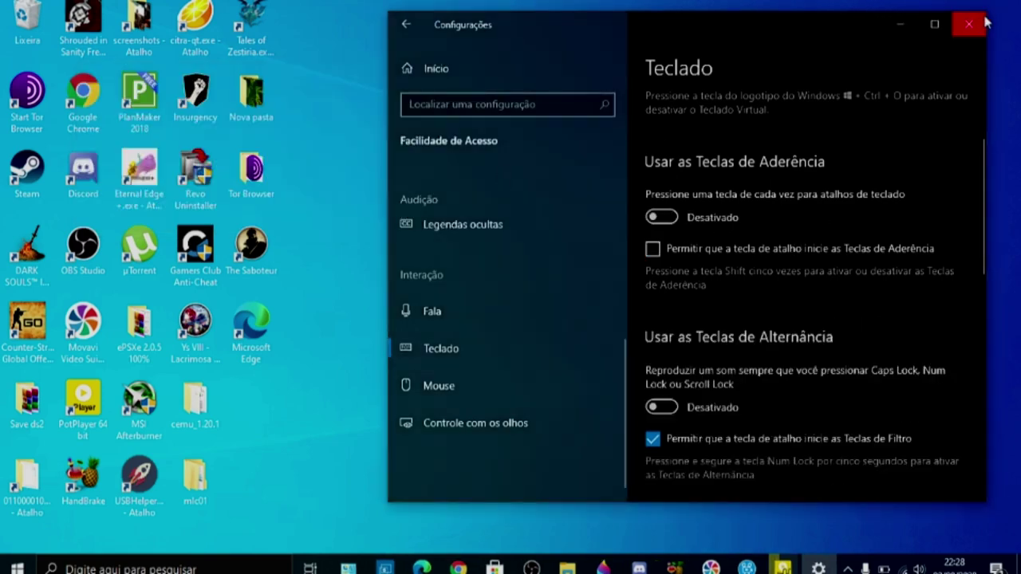
Return to the main settings overview, open the Jogos category and look over the Xbox Game Bar options.
left_click(417, 64)
scroll(865, 361, "down", 5)
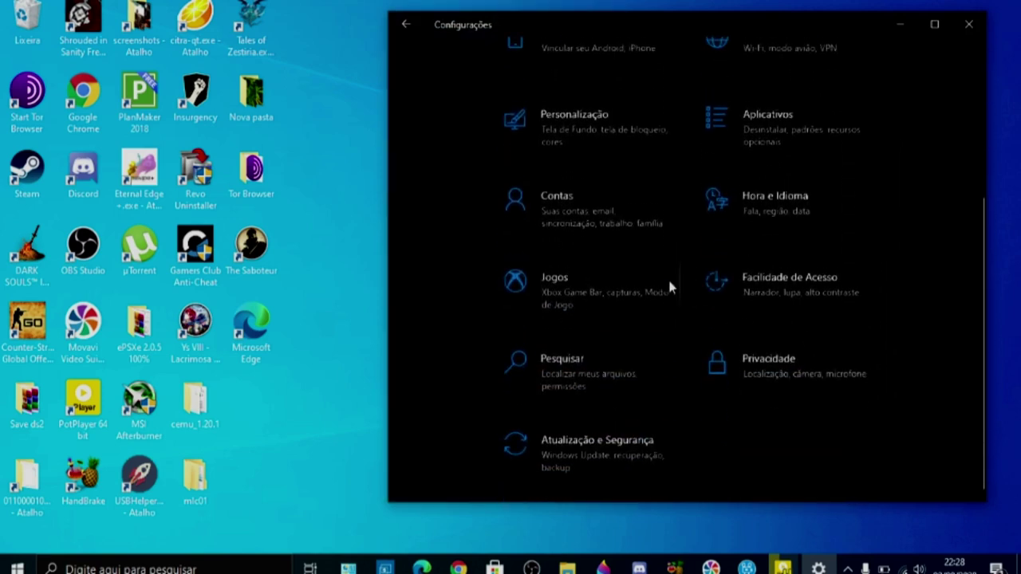
left_click(651, 293)
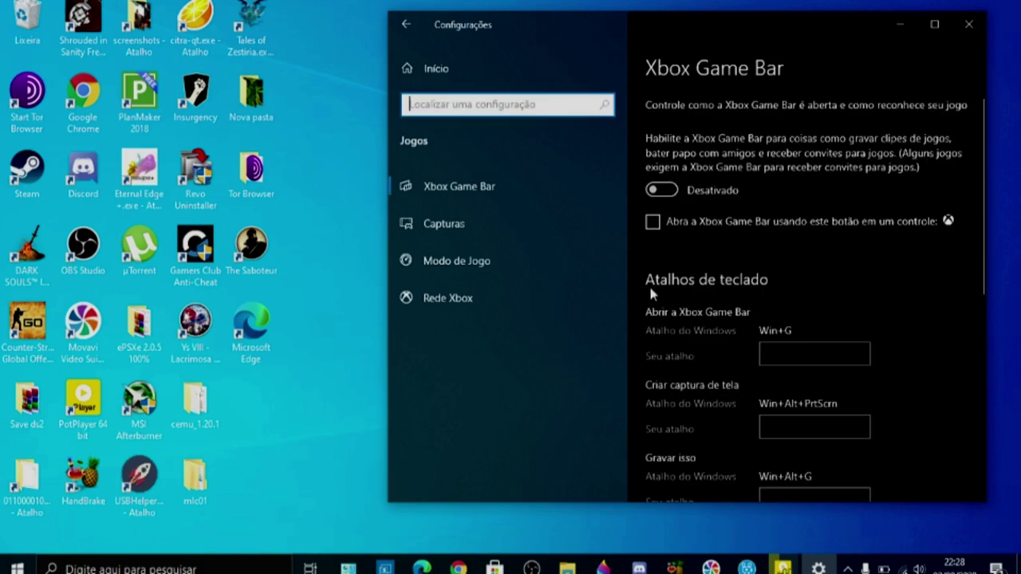
scroll(776, 228, "down", 3)
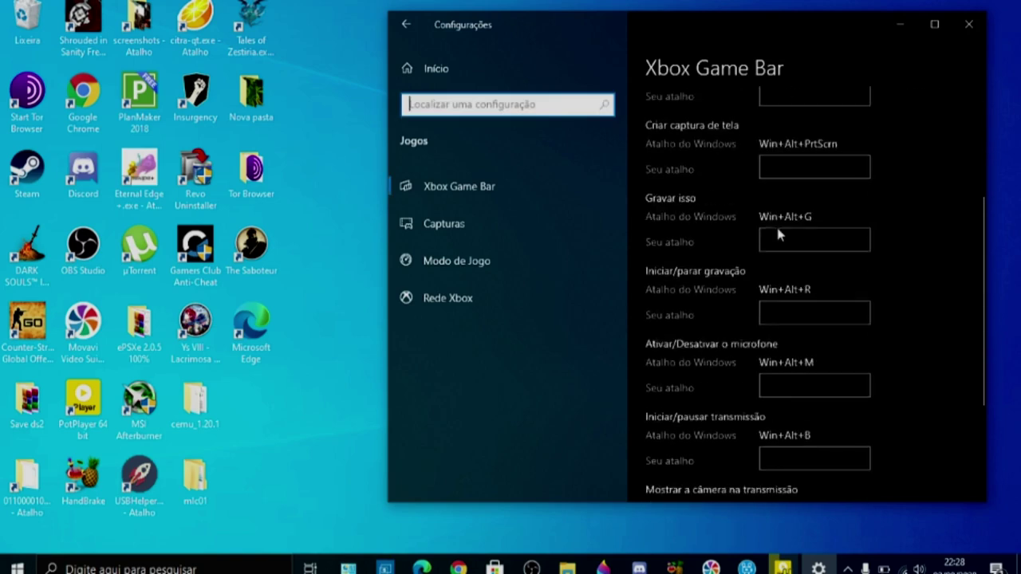
scroll(778, 231, "down", 3)
scroll(778, 233, "up", 6)
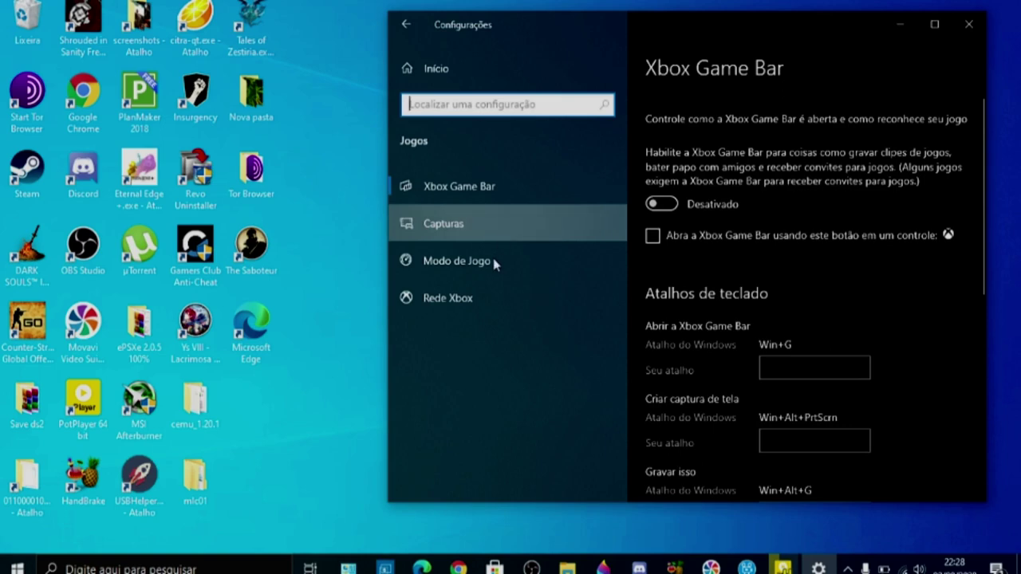
Review the background recording, audio and video options on the Capturas page.
left_click(586, 228)
scroll(750, 383, "down", 5)
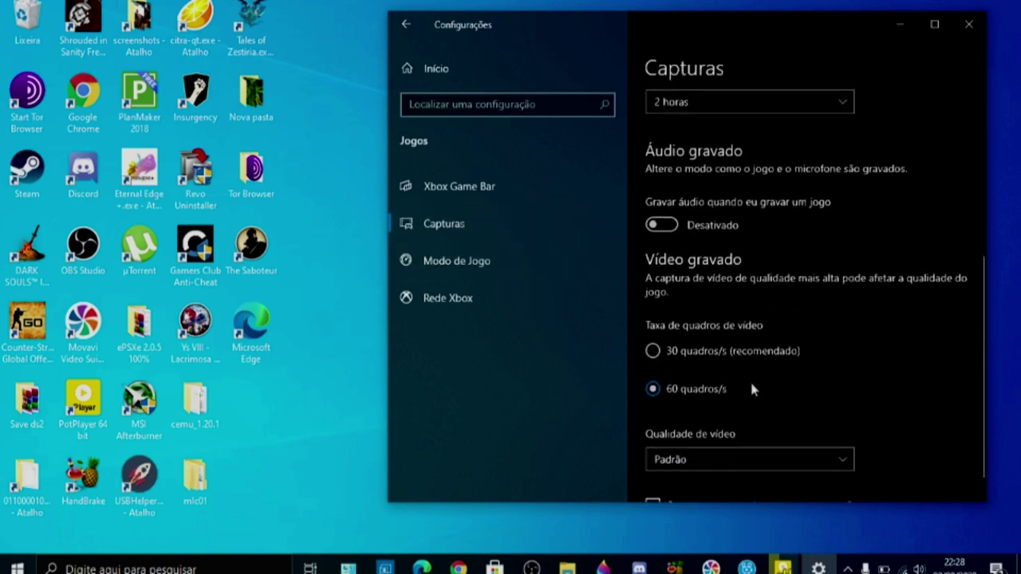
scroll(749, 389, "down", 2)
scroll(750, 389, "up", 1)
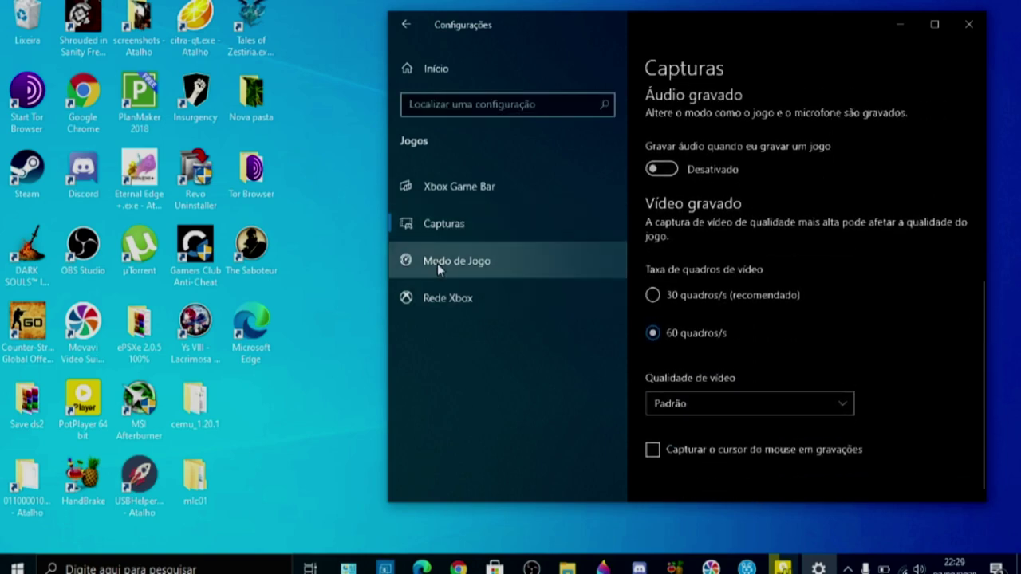
scroll(736, 360, "up", 3)
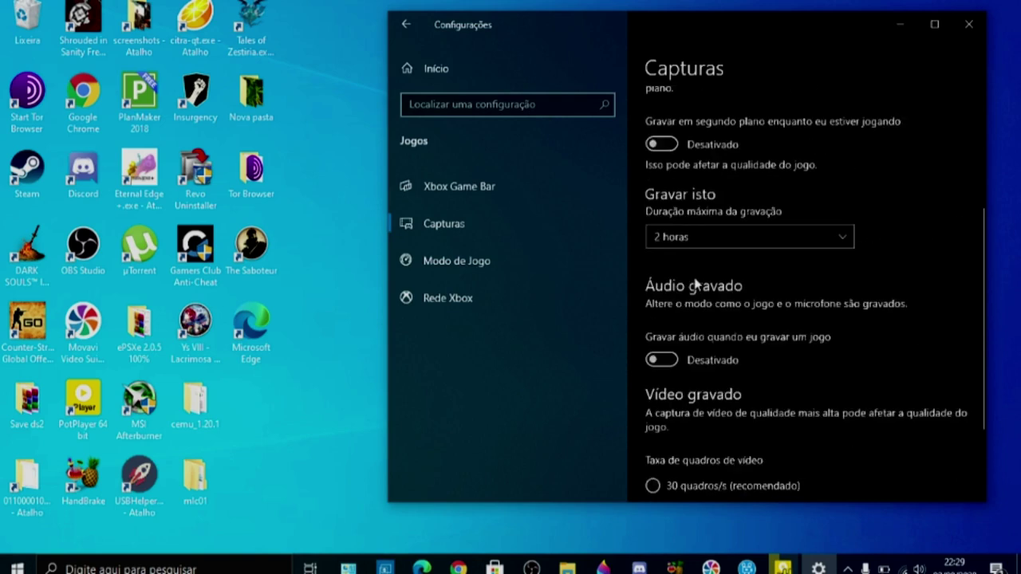
Check the Modo de Jogo page, then open Configurações de elementos gráficos and choose App da área de trabalho as the app type.
left_click(477, 269)
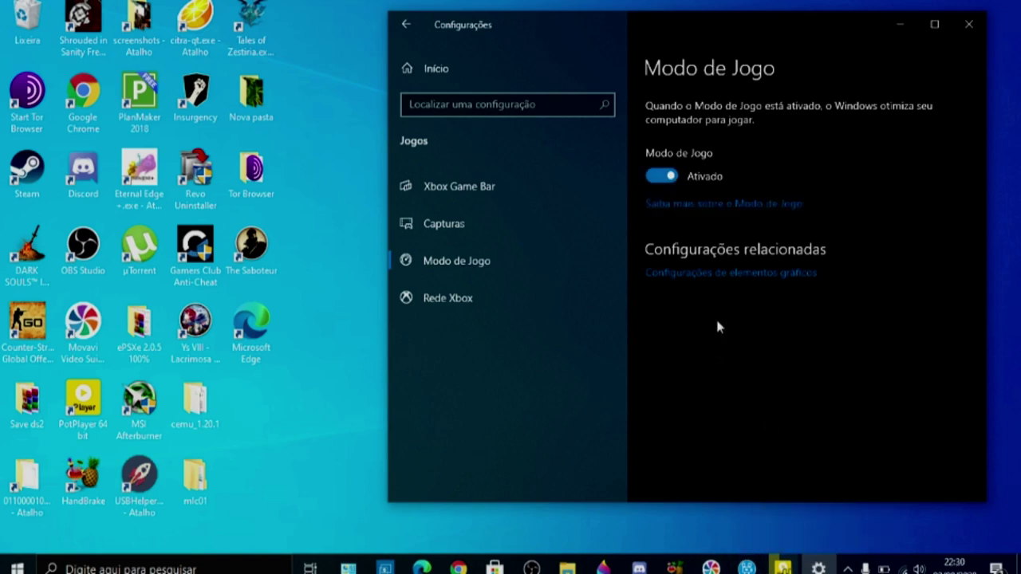
left_click(717, 276)
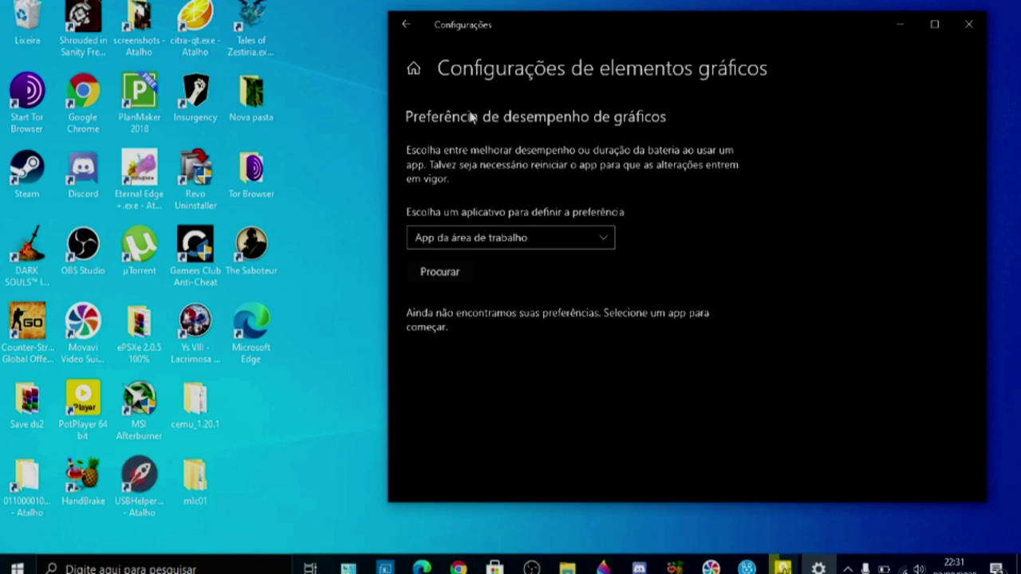
left_click(589, 240)
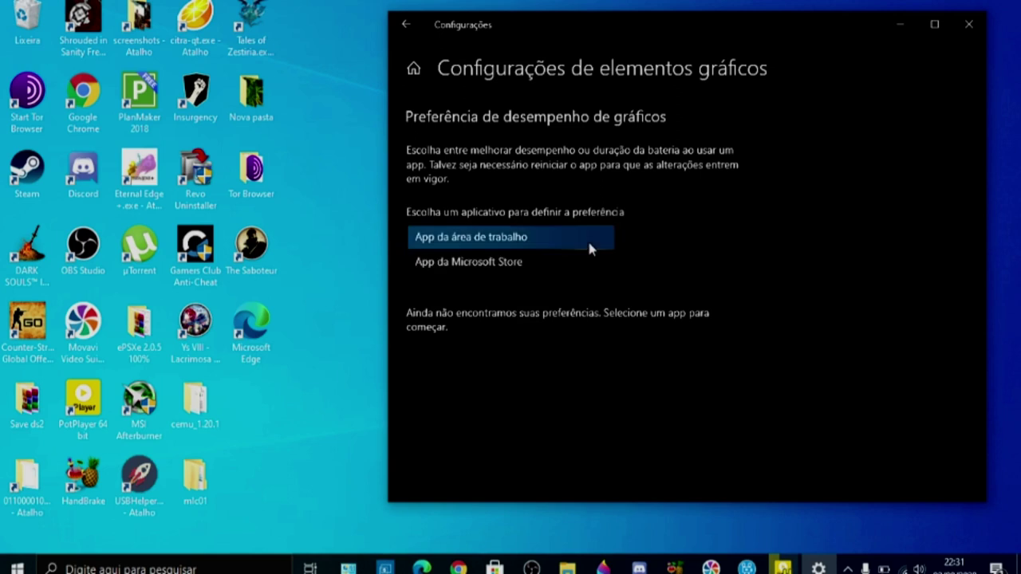
left_click(589, 246)
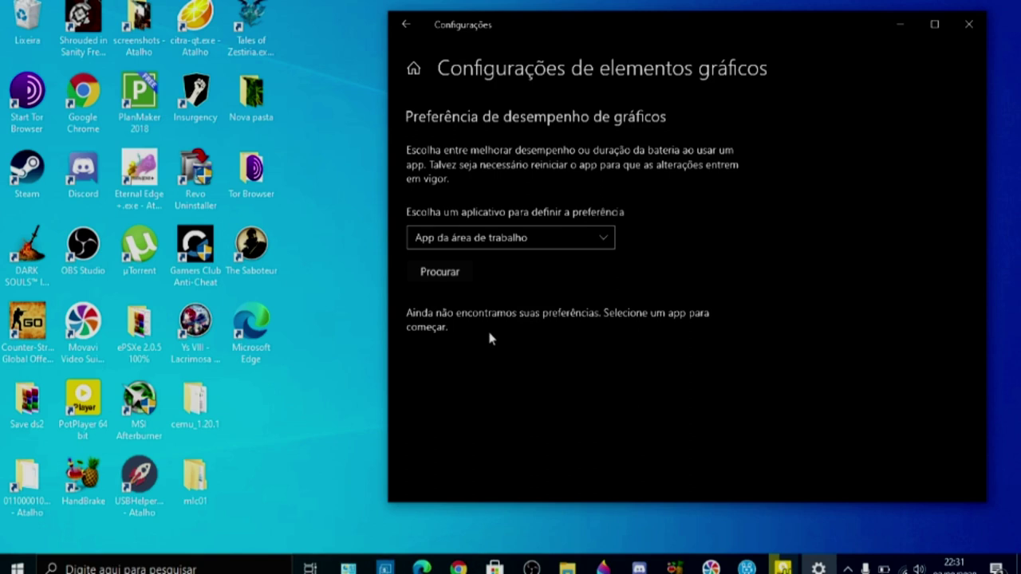
Start browsing for a desktop app and look through the shortcuts in the Área de Trabalho folder.
left_click(456, 283)
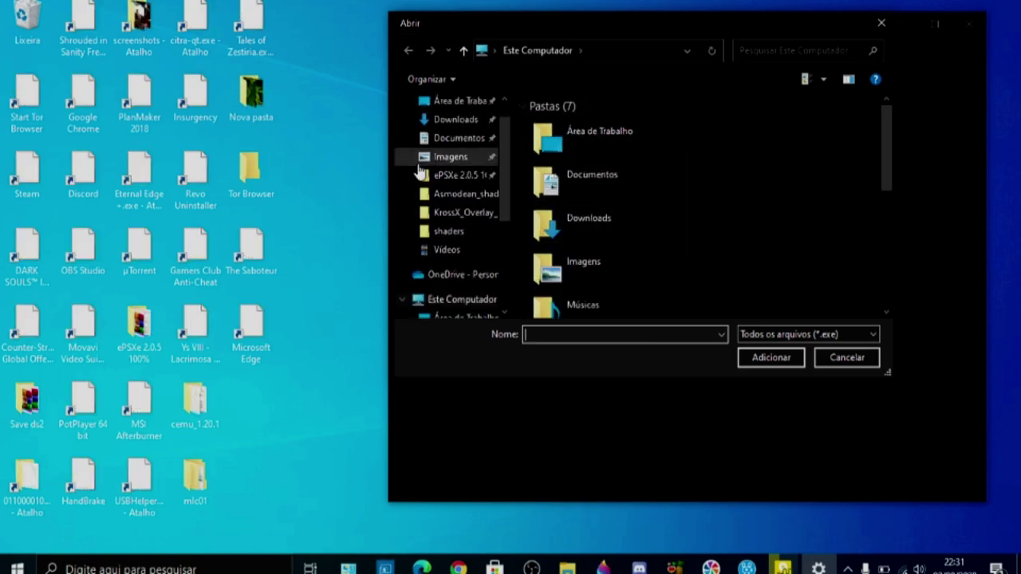
left_click(459, 103)
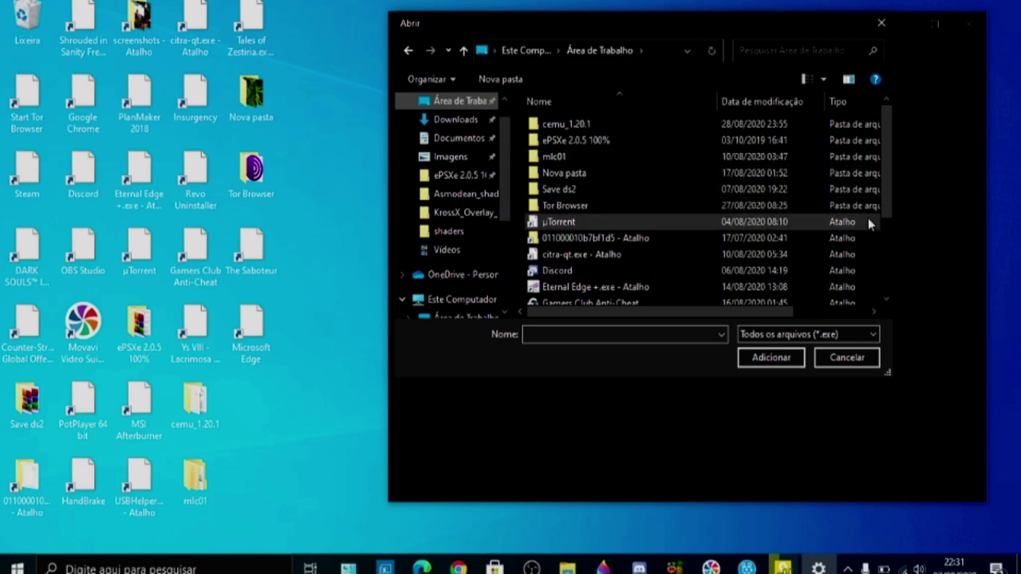
left_click_drag(887, 189, 884, 318)
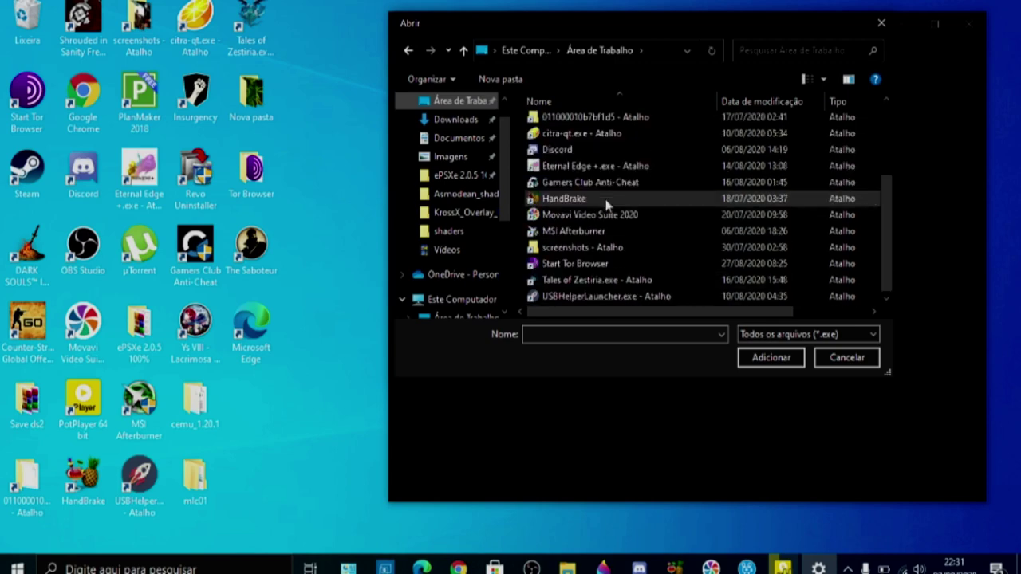
scroll(468, 221, "down", 4)
Add csgo.exe from Steam's Counter-Strike Global Offensive folder on Disco Local (C:) to the graphics preference list.
left_click(462, 258)
double_click(638, 172)
double_click(575, 292)
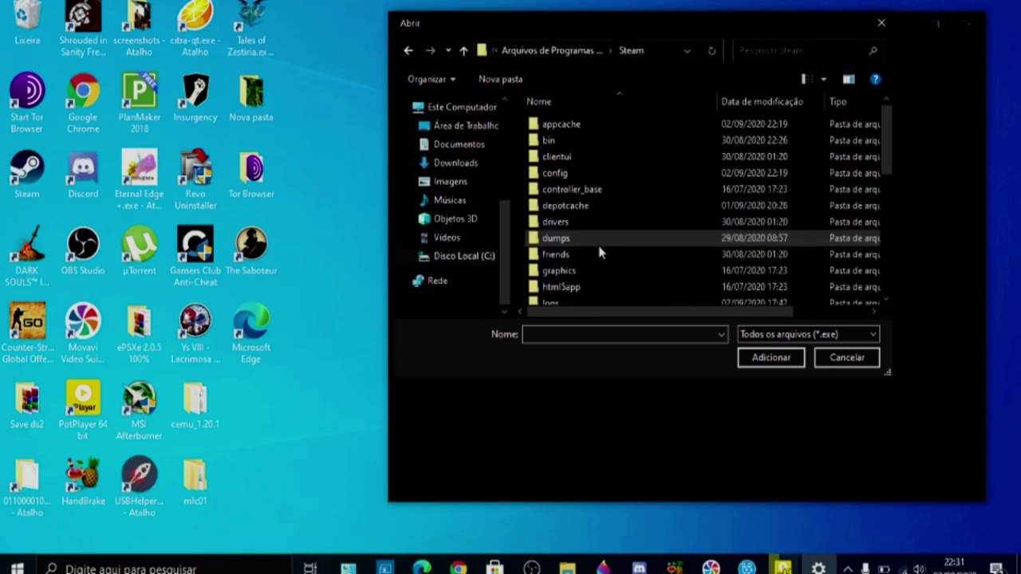
scroll(581, 201, "down", 5)
double_click(581, 201)
double_click(611, 126)
double_click(650, 125)
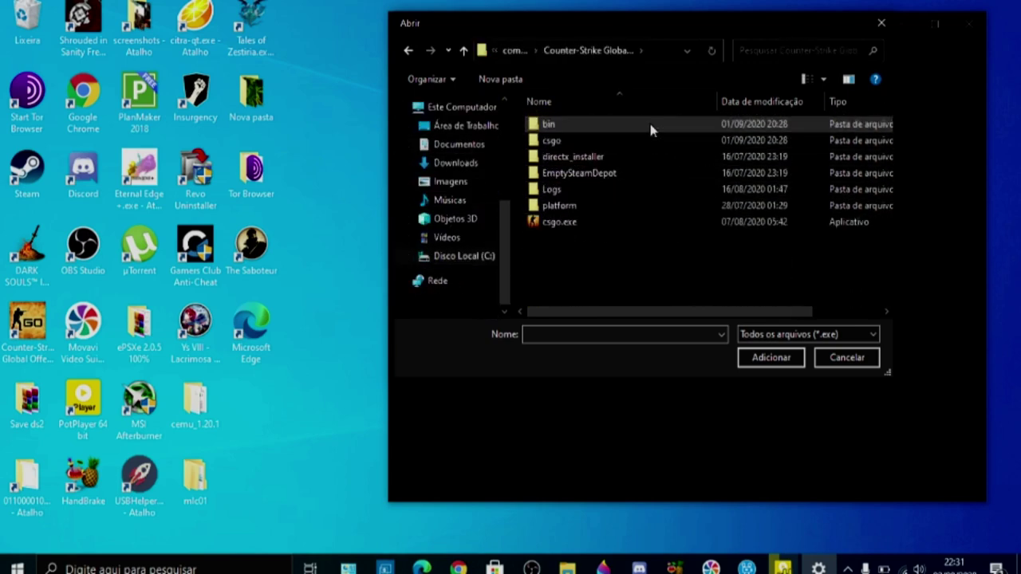
left_click(559, 222)
left_click(760, 359)
Add DarkSoulsII.exe from the Game folder of Dark Souls II Scholar of the First Sin to the graphics preference list.
left_click(454, 267)
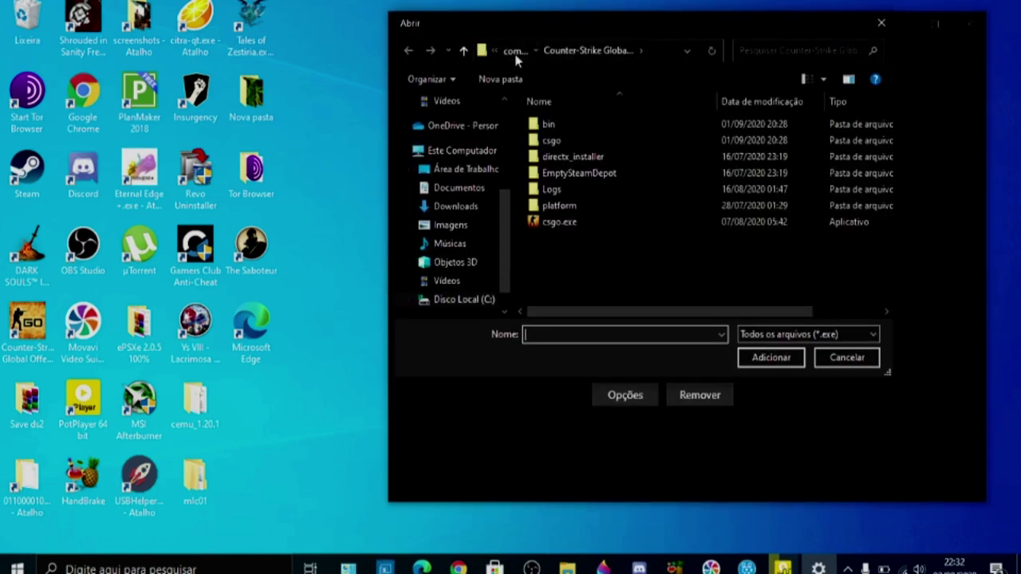
left_click(515, 50)
double_click(574, 140)
double_click(588, 123)
left_click(574, 253)
left_click(754, 355)
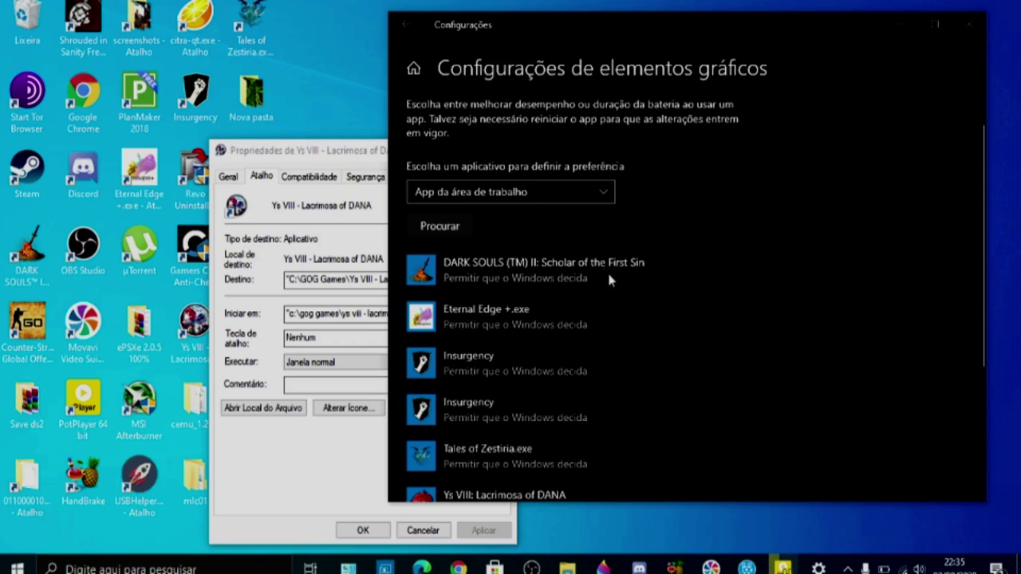
Set the graphics preference of DARK SOULS (TM) II: Scholar of the First Sin to Alto desempenho and save it.
left_click(562, 277)
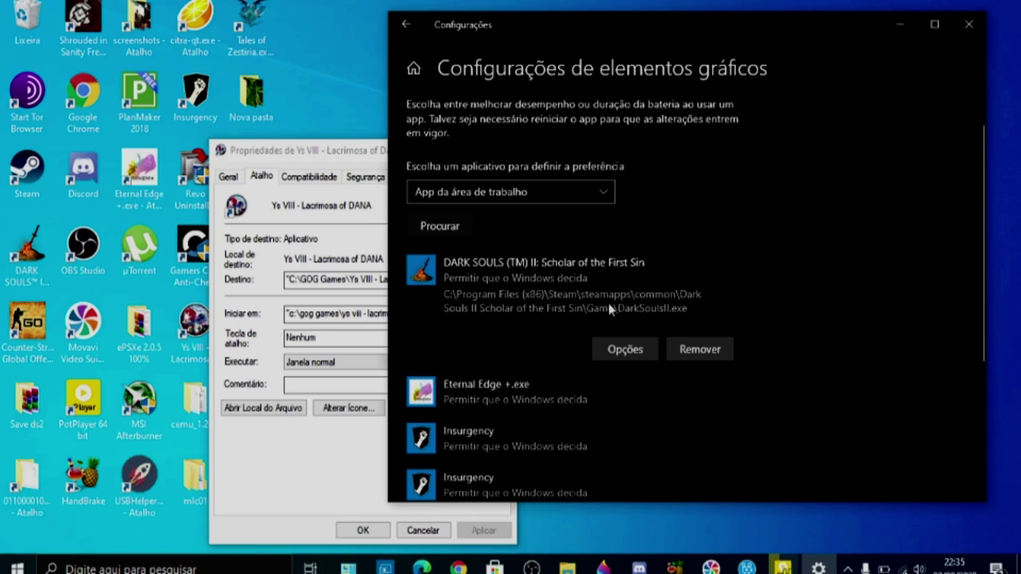
left_click(604, 349)
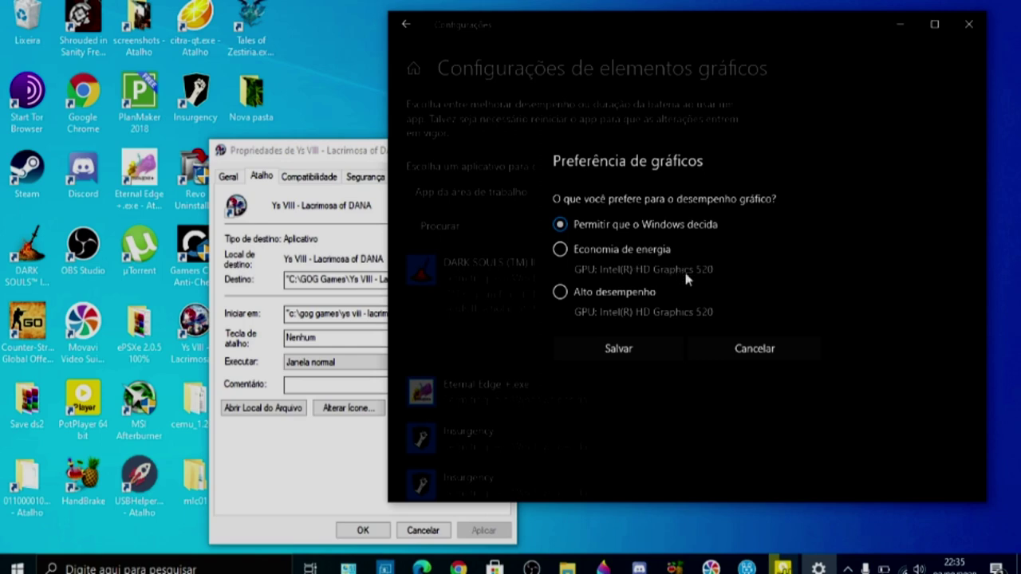
left_click(604, 299)
left_click(619, 348)
Set the graphics preference of Eternal Edge +.exe to Alto desempenho and save it.
left_click(597, 399)
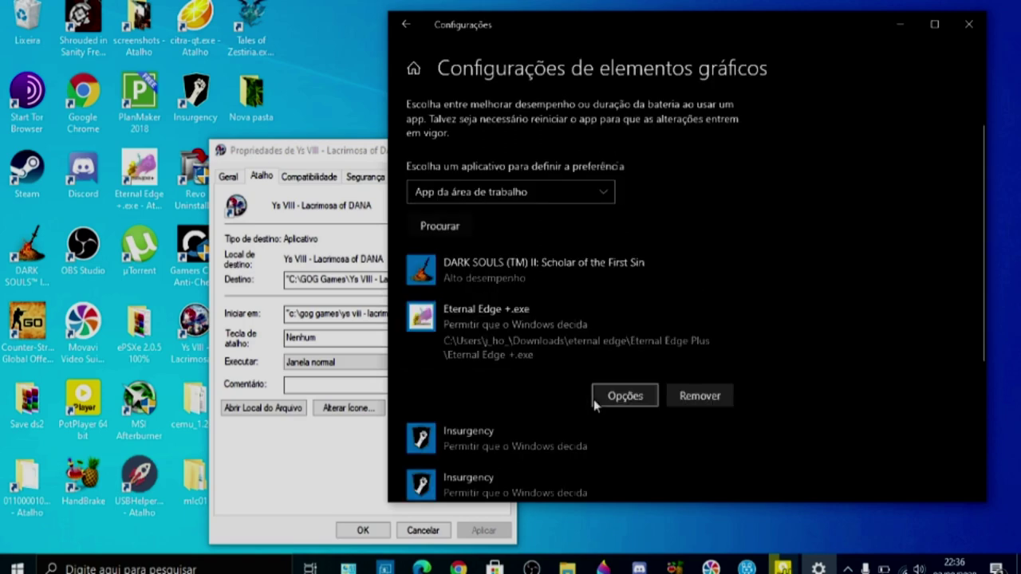
left_click(597, 399)
left_click(611, 296)
left_click(608, 360)
Set both Insurgency entries to the Alto desempenho graphics preference and save each.
left_click(581, 340)
left_click(625, 392)
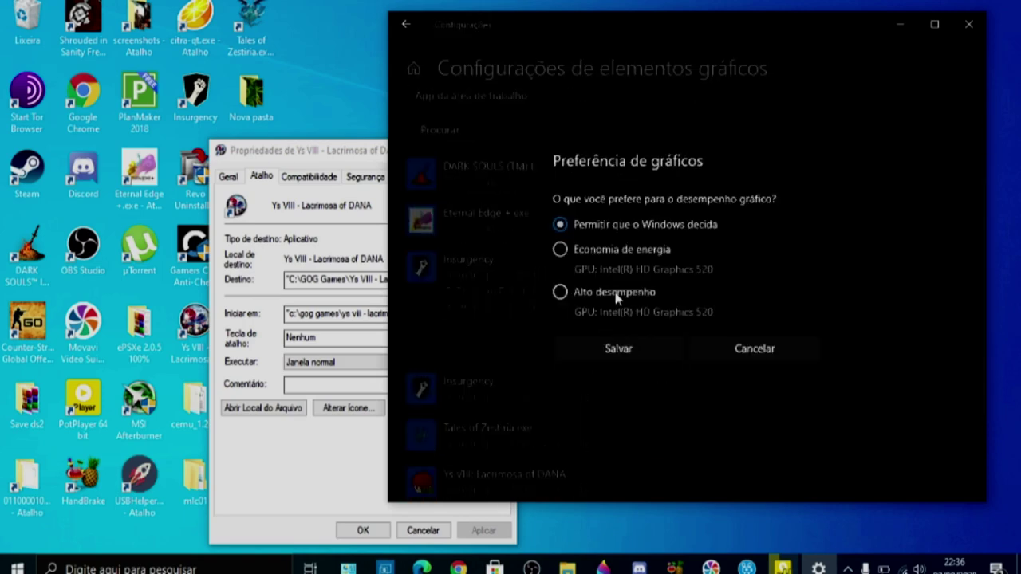
left_click(619, 351)
left_click(624, 392)
left_click(570, 293)
left_click(595, 348)
Set the graphics preference of Tales of Zestiria.exe to Alto desempenho and save it.
left_click(606, 248)
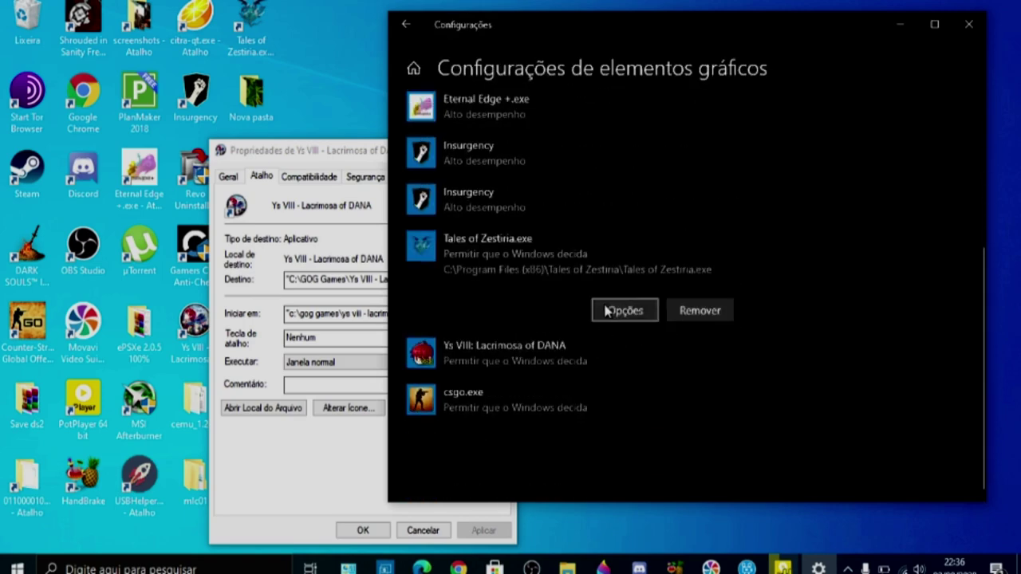
left_click(624, 308)
left_click(562, 293)
left_click(592, 352)
Set the graphics preference of Ys VIII: Lacrimosa of DANA to Alto desempenho and save it.
left_click(606, 372)
left_click(560, 292)
left_click(600, 348)
Set the graphics preference of csgo.exe to Alto desempenho, save it and leave the graphics settings.
left_click(600, 347)
left_click(619, 420)
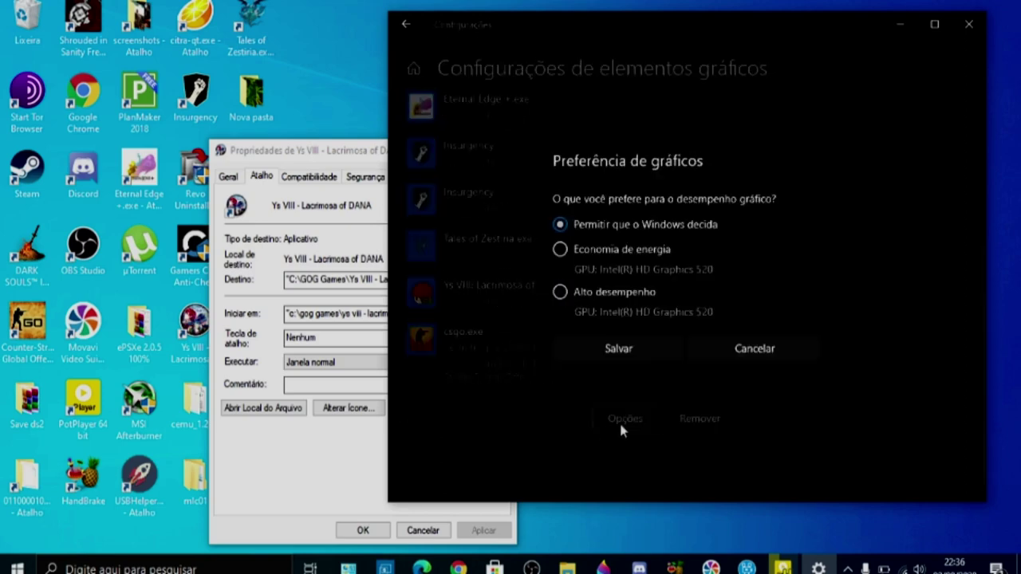
left_click(561, 292)
left_click(611, 349)
left_click(406, 24)
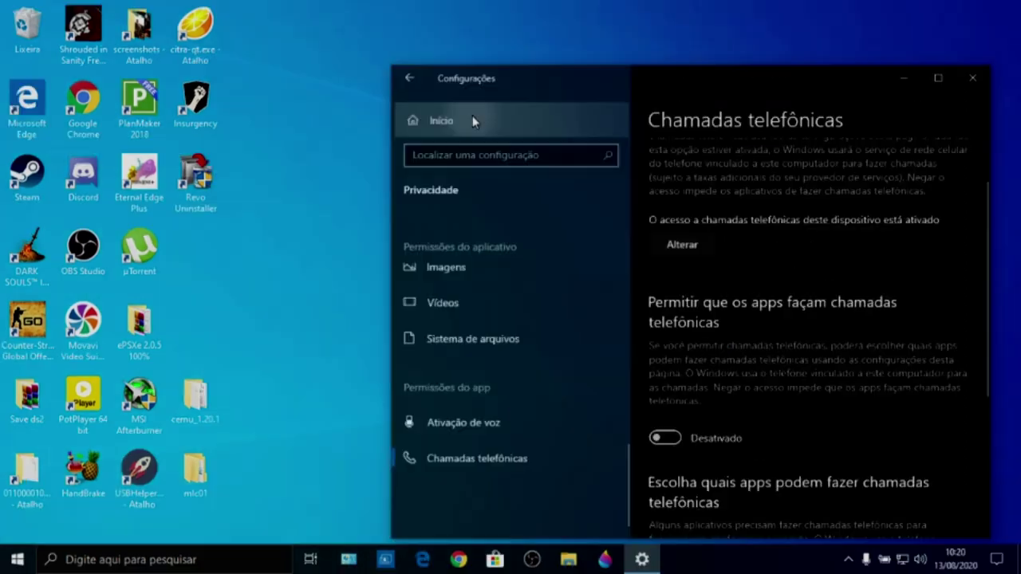
Return to the Windows settings home page and open the Bateria page of the Sistema category.
left_click(473, 119)
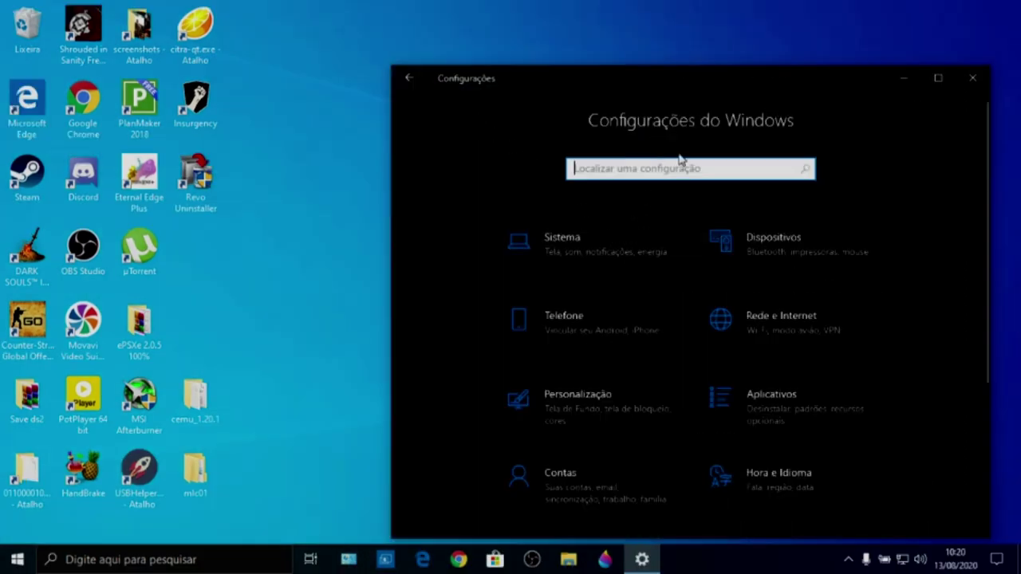
scroll(752, 327, "down", 3)
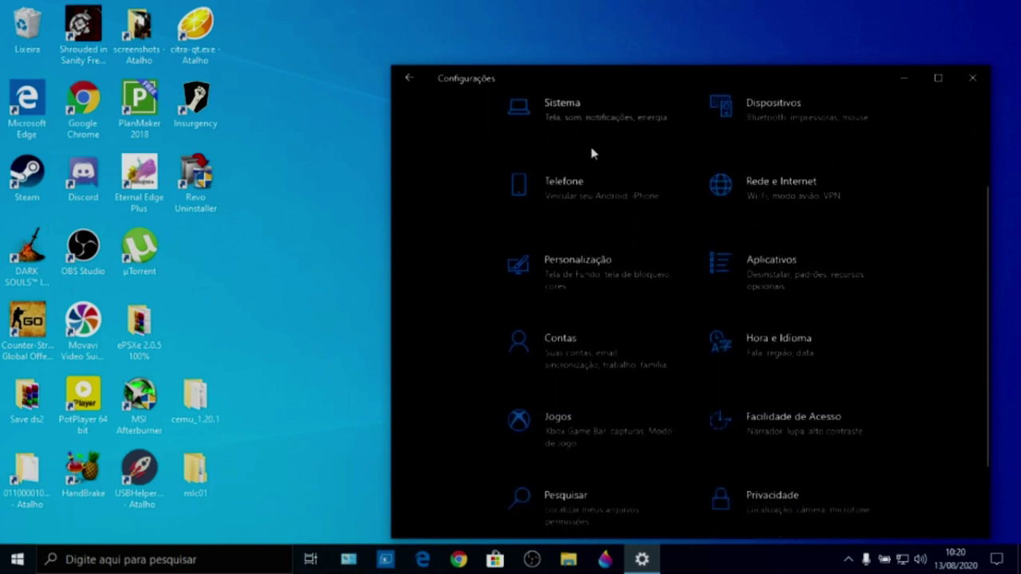
scroll(633, 291, "down", 2)
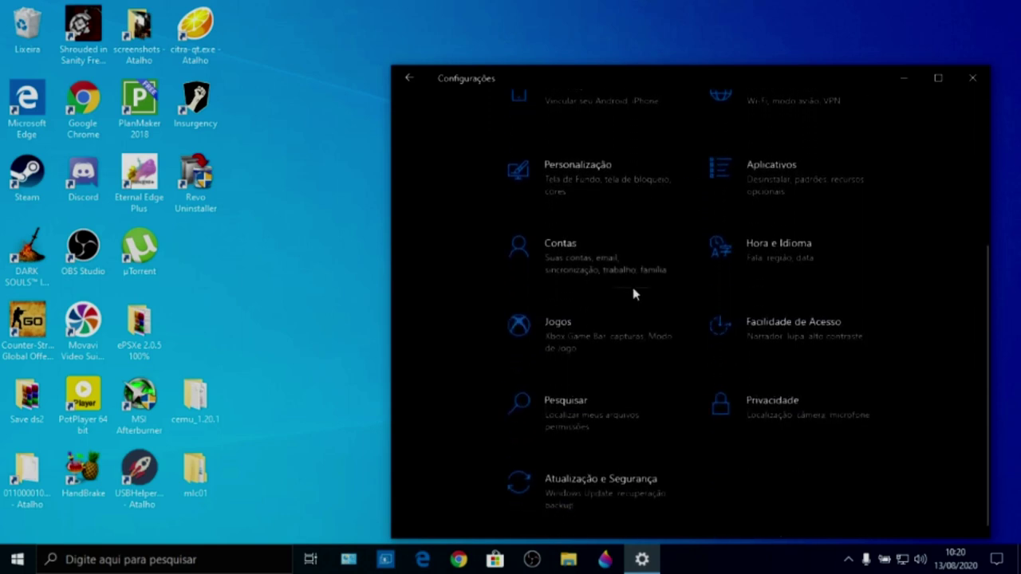
scroll(632, 289, "up", 5)
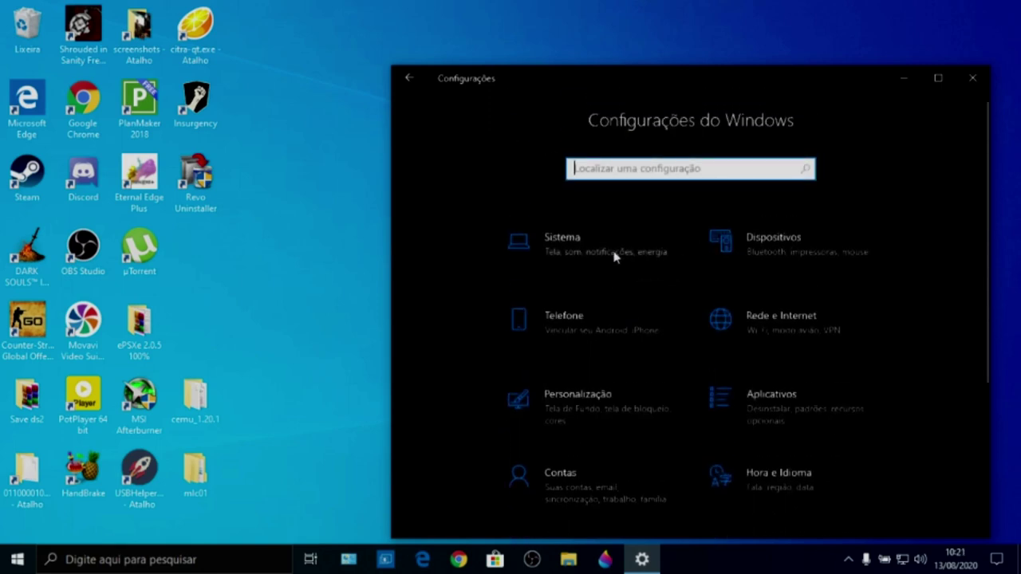
left_click(615, 256)
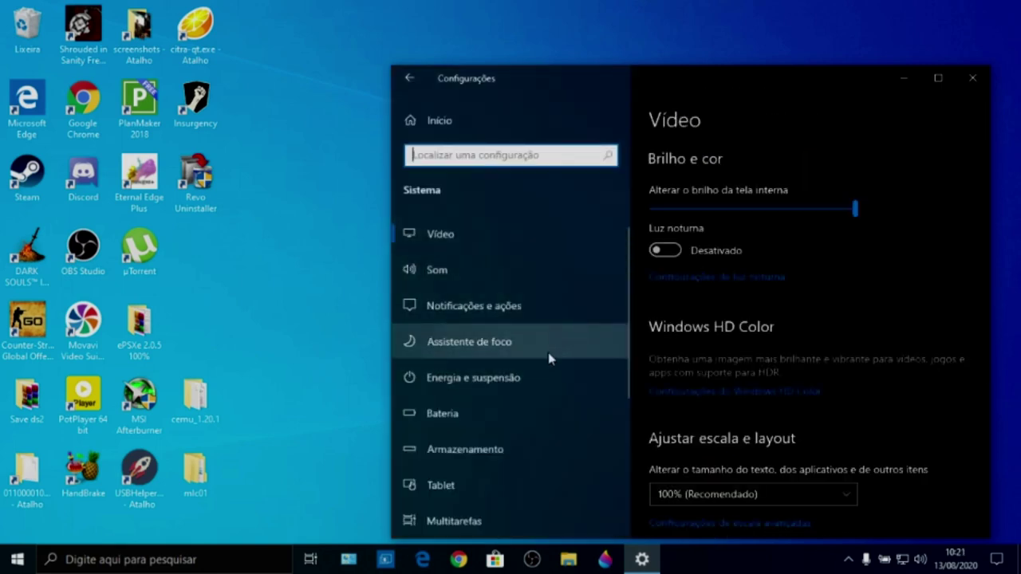
left_click(551, 413)
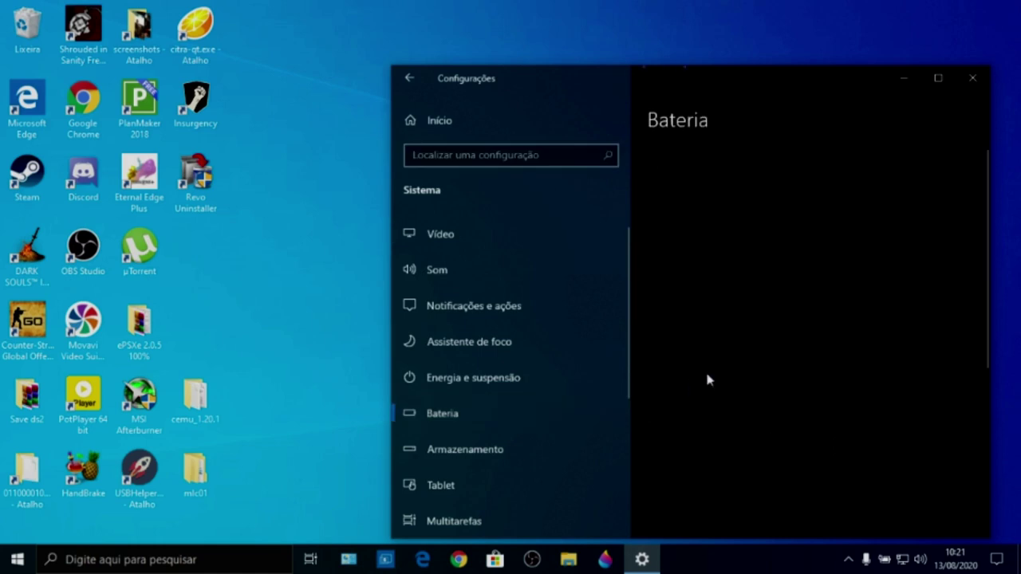
Examine the battery saver and per-app battery usage options on the Bateria page.
left_click_drag(639, 78, 513, 68)
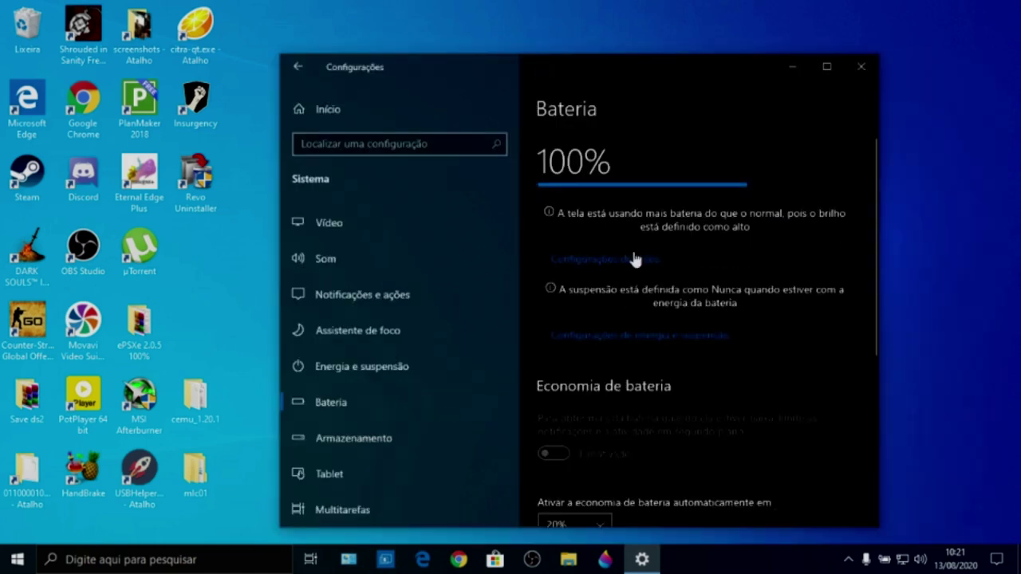
scroll(682, 307, "down", 5)
scroll(790, 355, "up", 1)
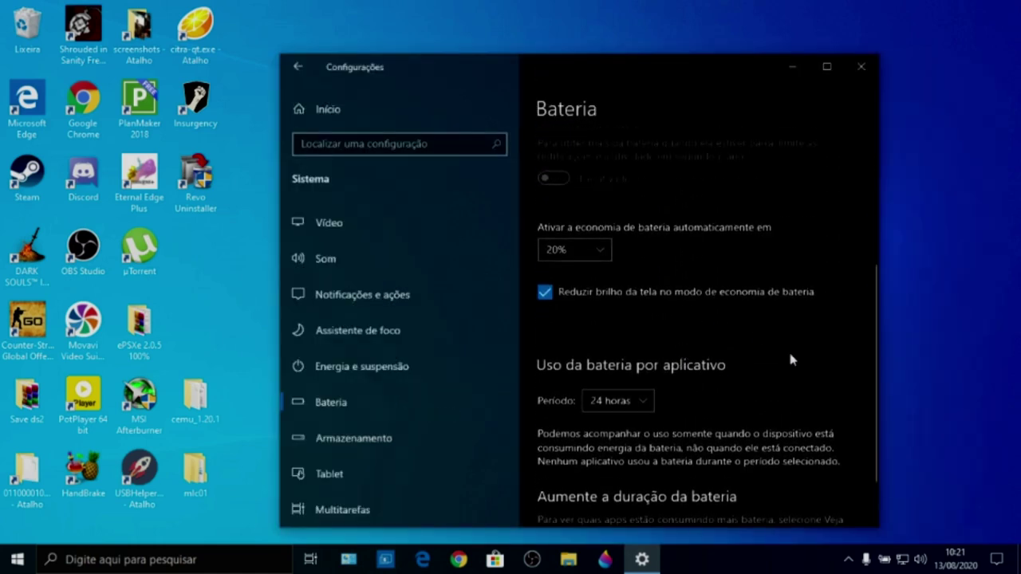
scroll(790, 359, "down", 1)
scroll(762, 375, "up", 4)
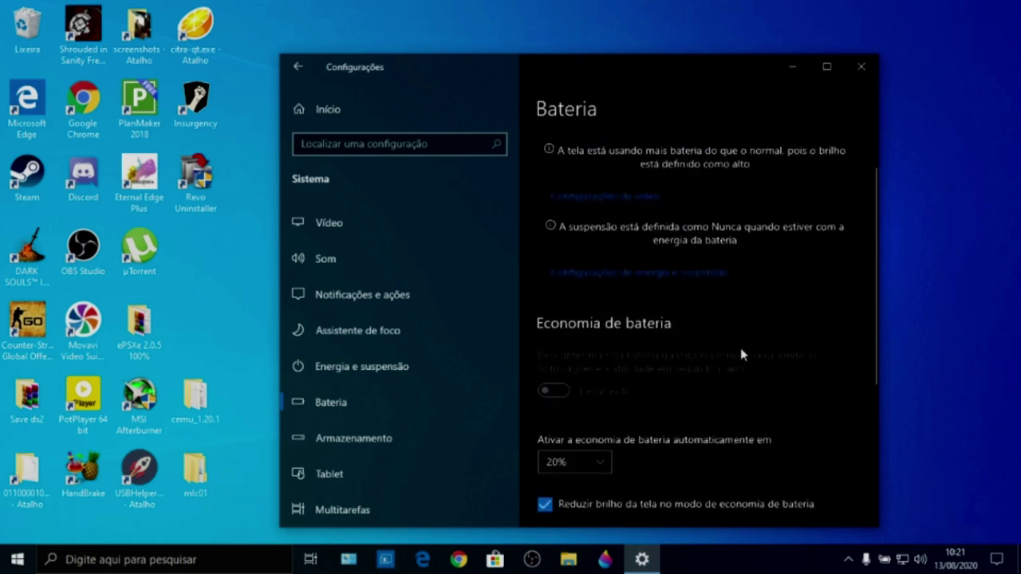
scroll(734, 351, "up", 1)
scroll(724, 349, "down", 1)
scroll(724, 349, "up", 1)
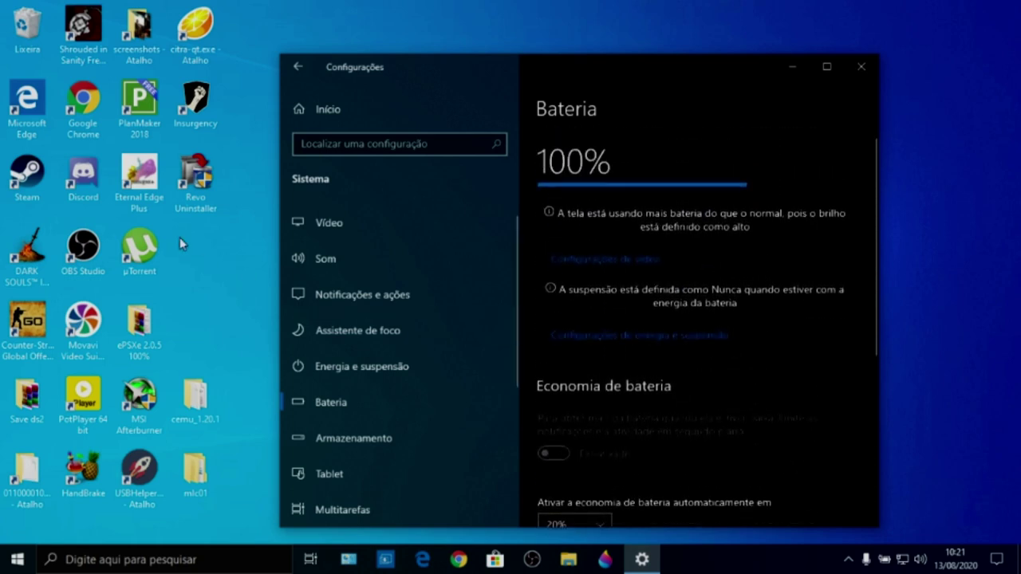
Close the Windows settings and open the advanced power settings of the Equilibrado plan in Opções de Energia.
left_click(871, 72)
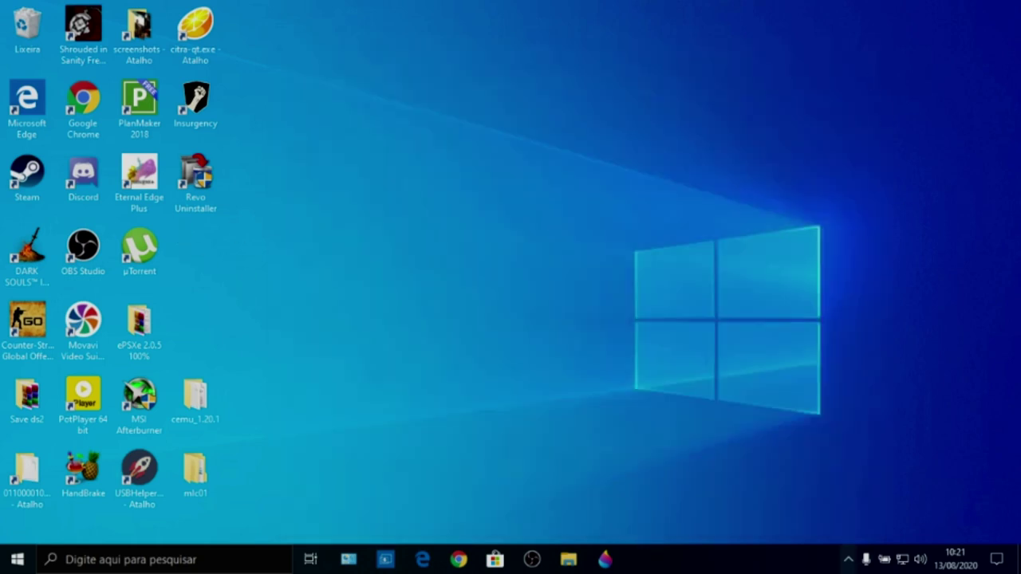
left_click(848, 563)
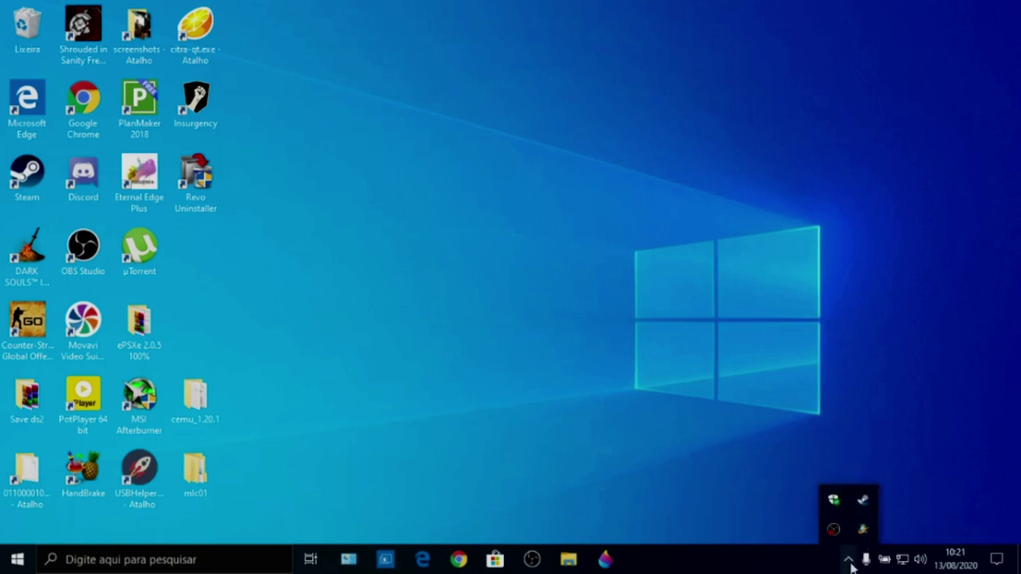
left_click(849, 564)
right_click(882, 562)
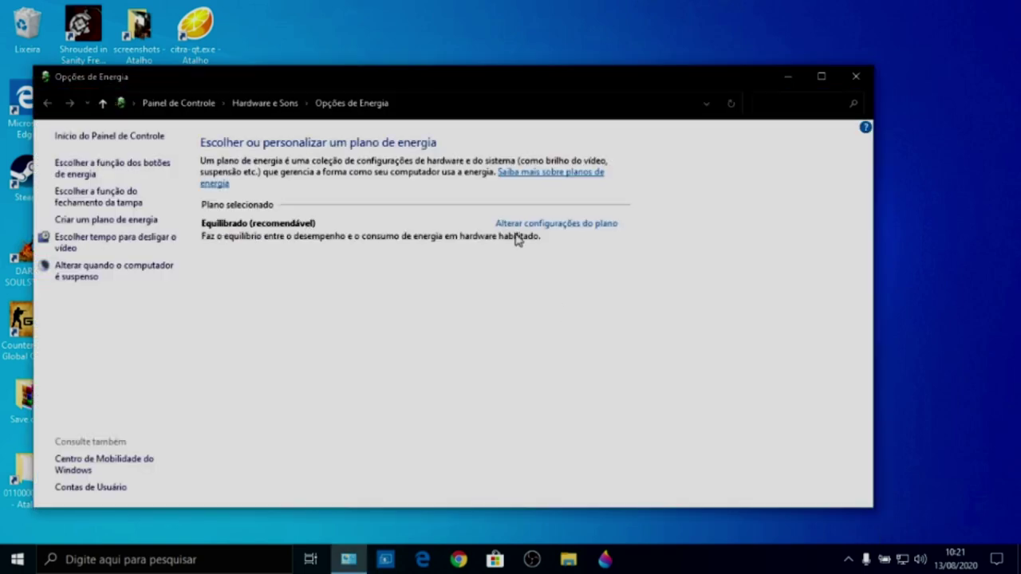
left_click(540, 225)
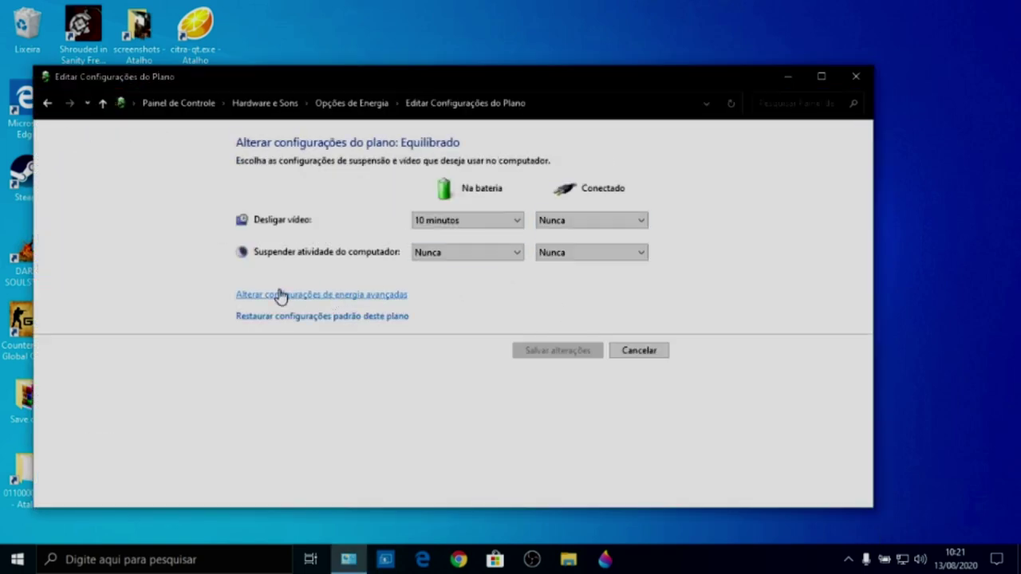
left_click(352, 296)
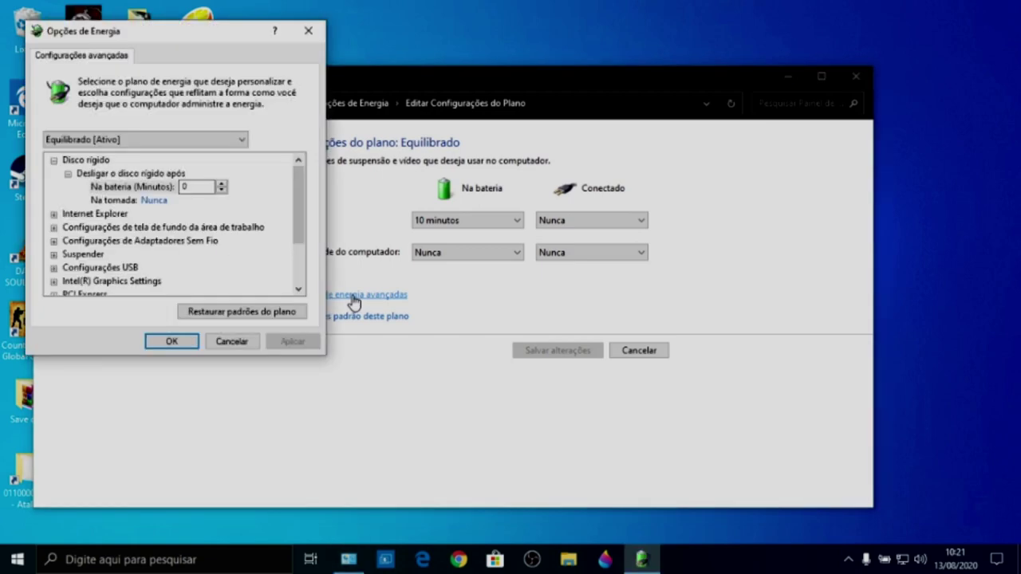
Set the plugged-in (Na tomada) Intel(R) Graphics Power Plan to Maximum Performance in the Equilibrado plan.
scroll(296, 205, "down", 2)
scroll(297, 206, "down", 2)
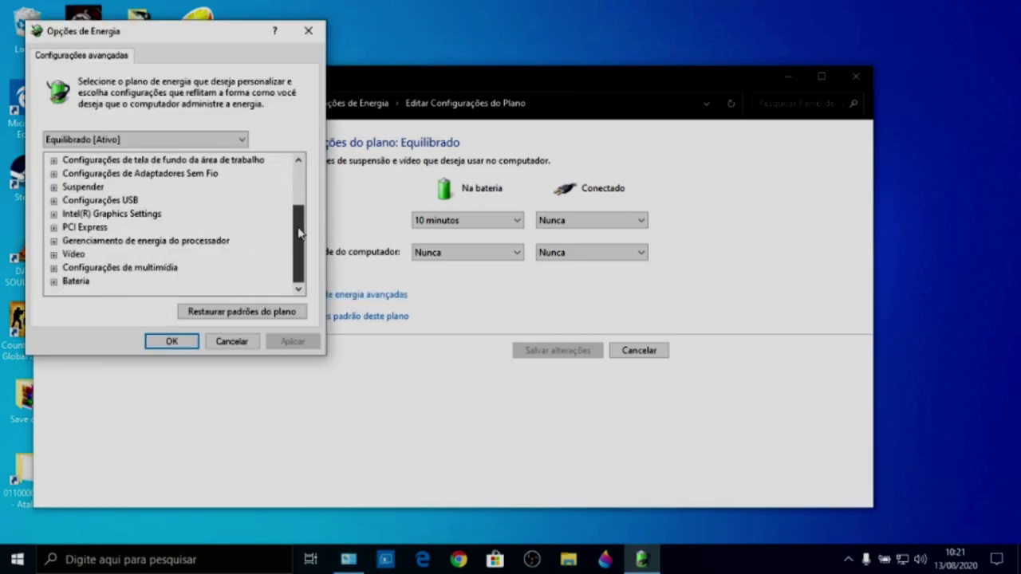
left_click(53, 215)
left_click(68, 229)
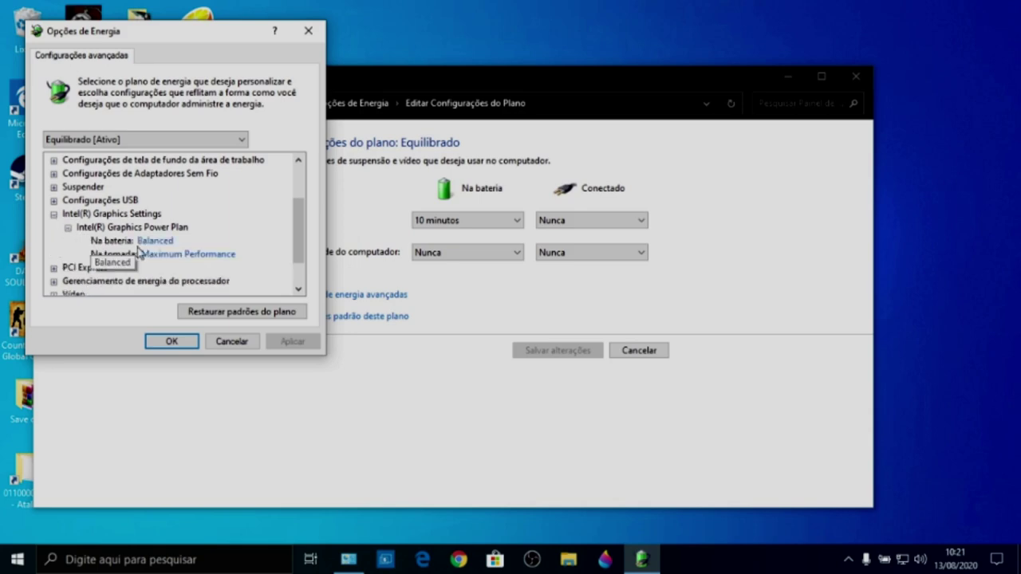
left_click(228, 257)
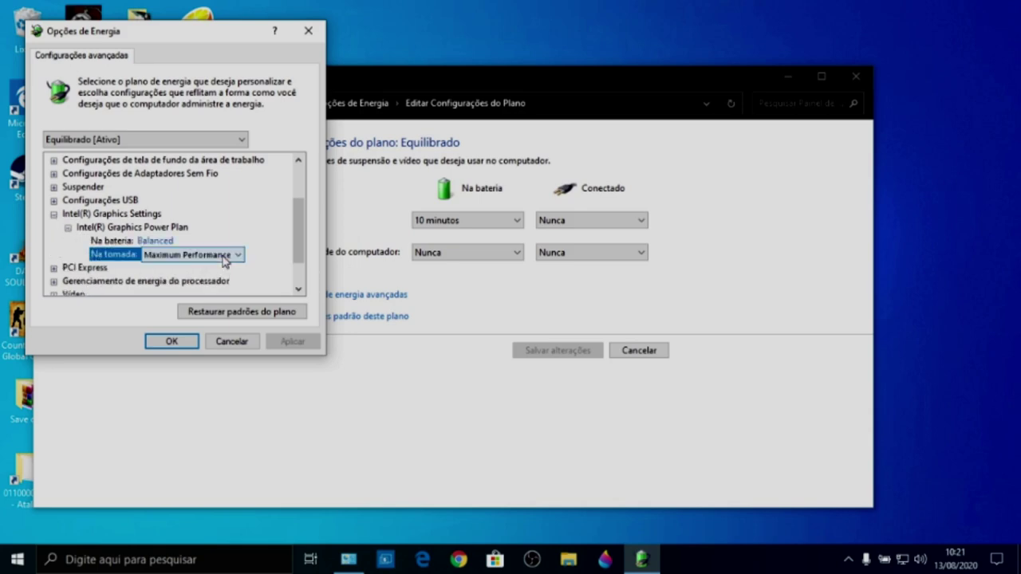
left_click(236, 257)
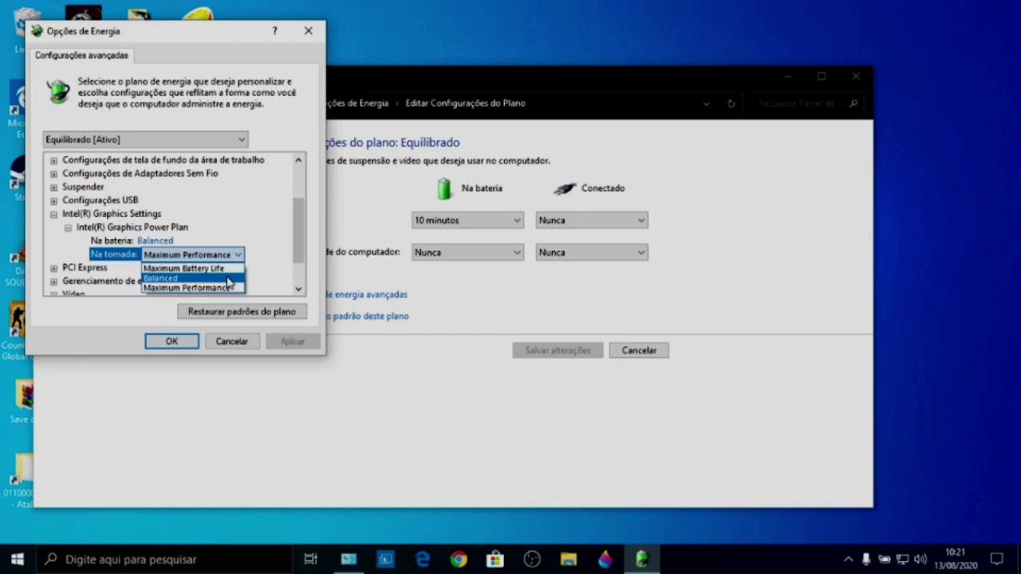
left_click(227, 288)
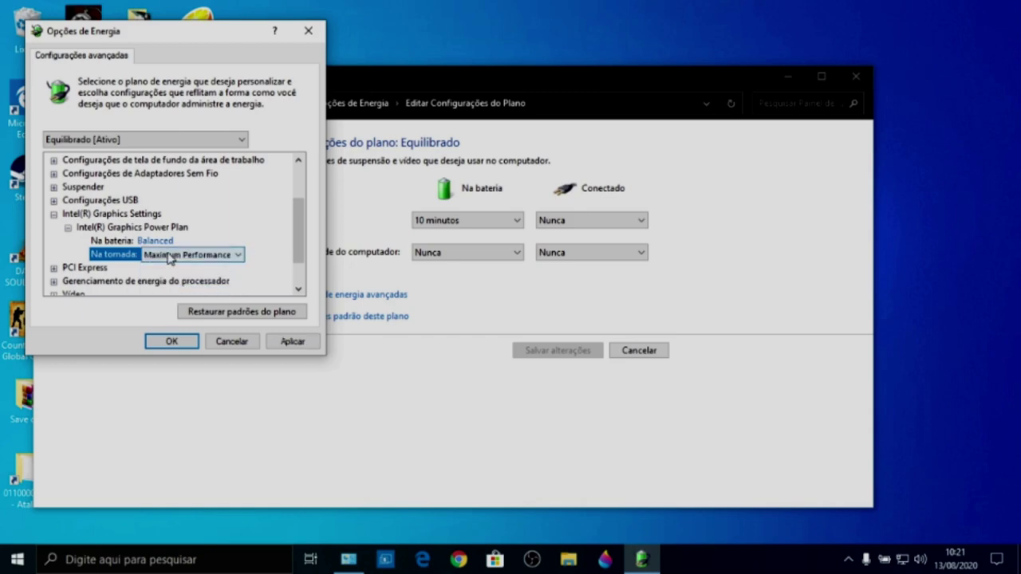
left_click(66, 228)
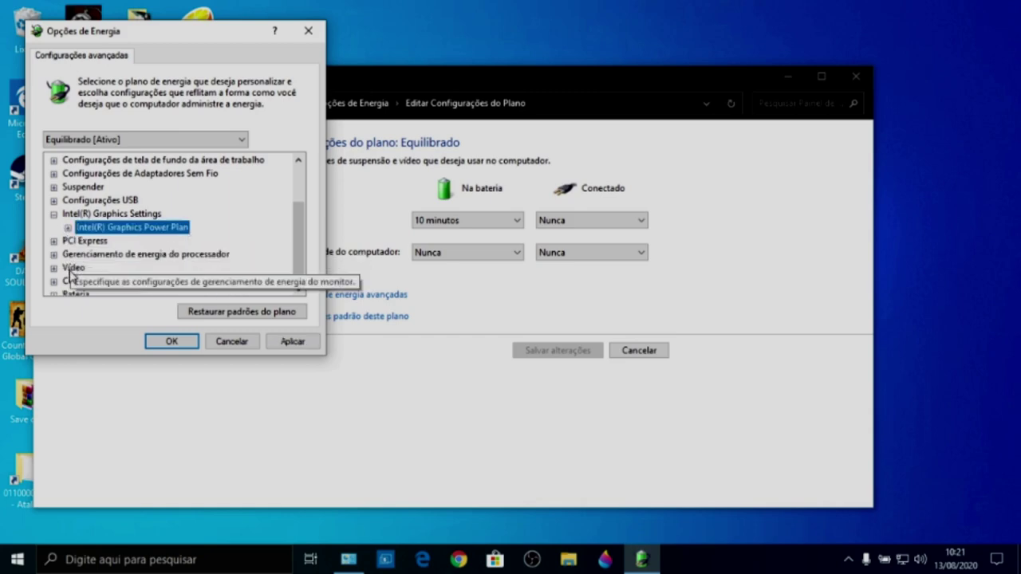
Review the processor's minimum performance state, system cooling policy and maximum performance state under Gerenciamento de energia do processador.
left_click(54, 255)
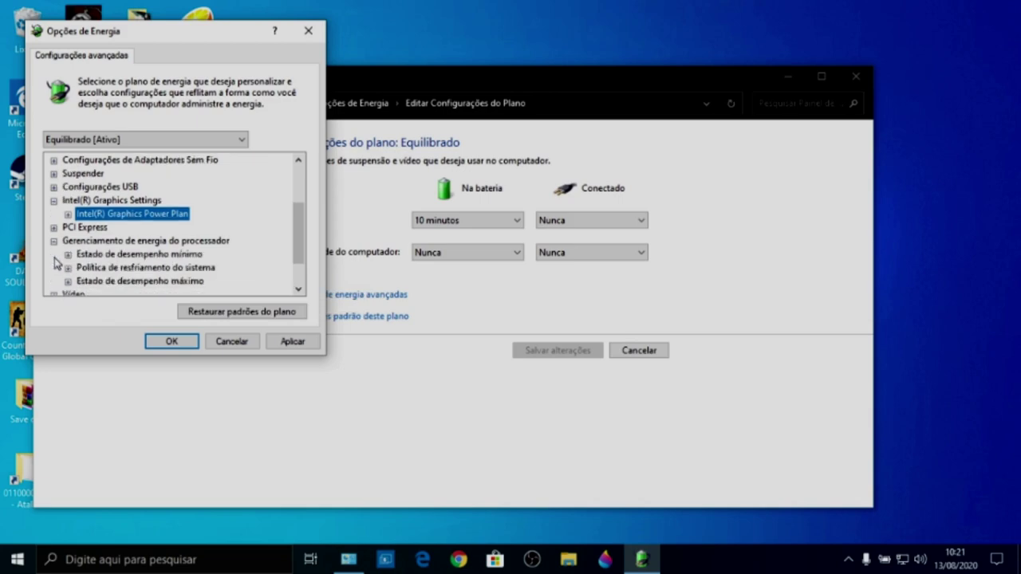
left_click(68, 255)
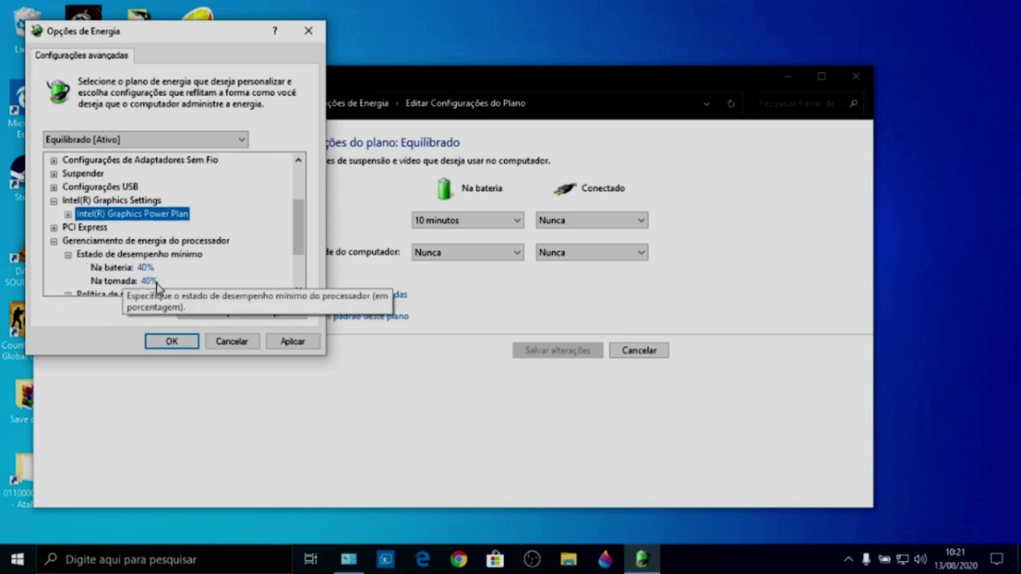
scroll(184, 252, "down", 2)
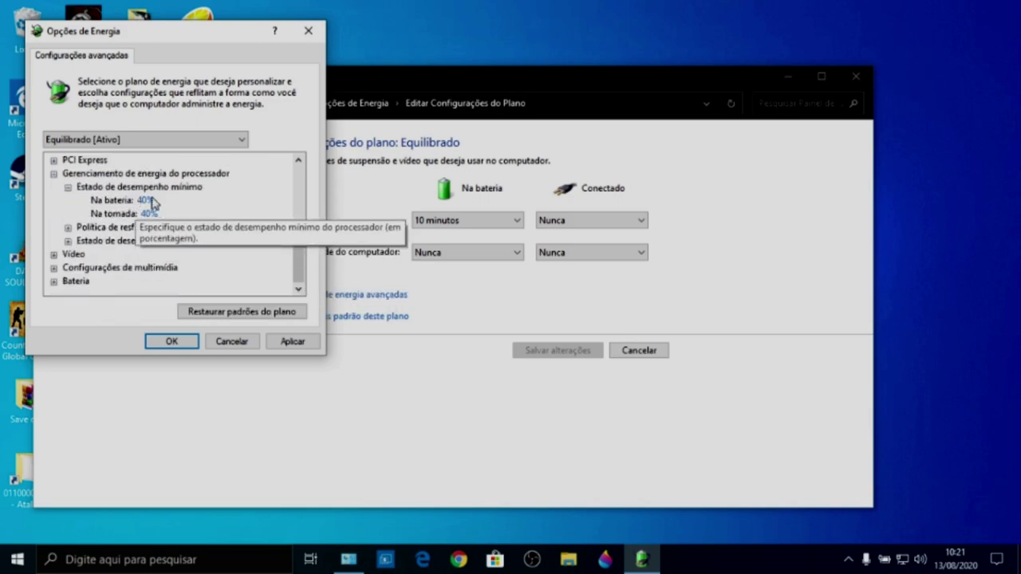
left_click(68, 229)
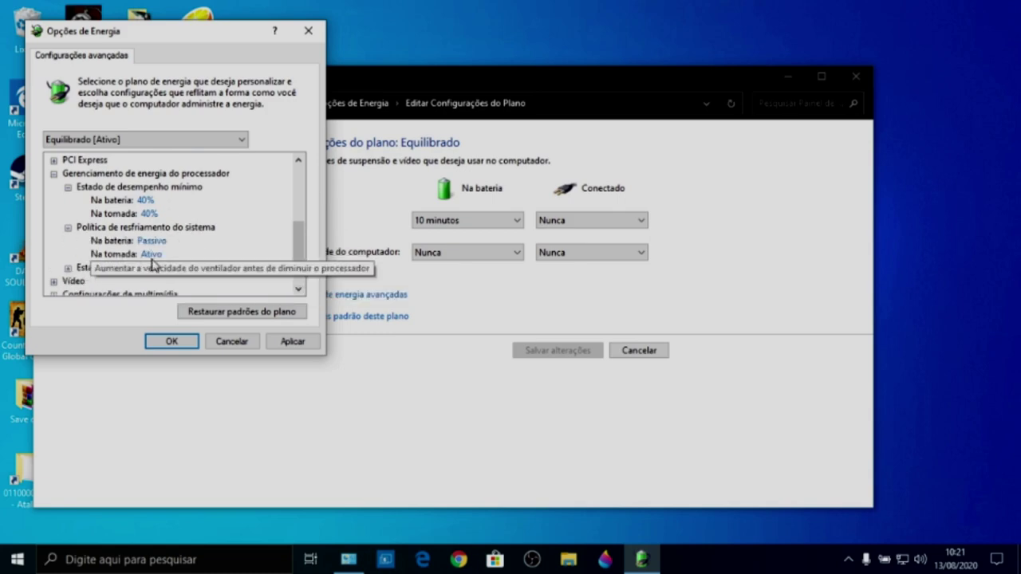
left_click(67, 268)
scroll(152, 274, "down", 1)
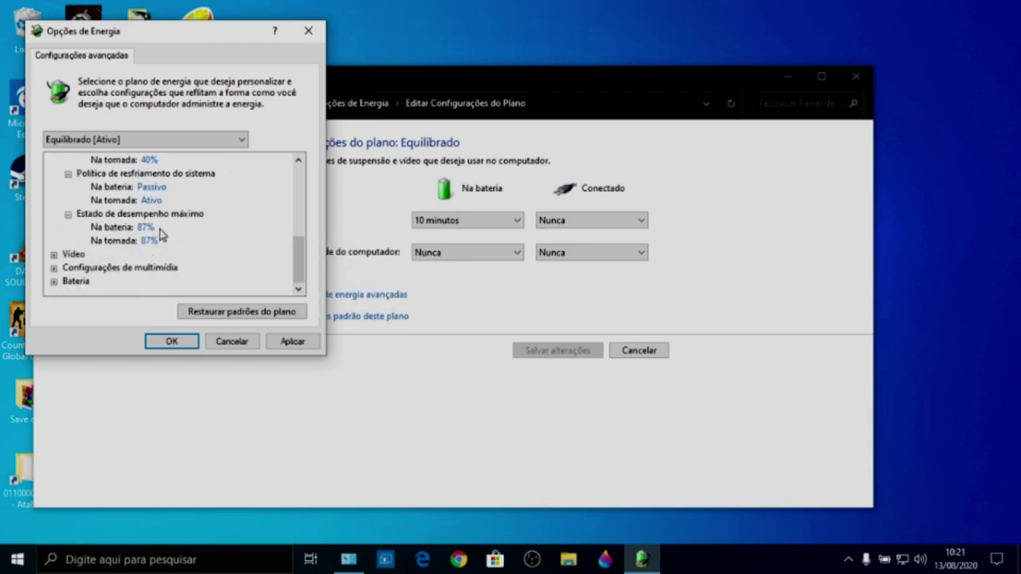
Apply the advanced power settings and close the plan editing window.
left_click(288, 343)
left_click(177, 343)
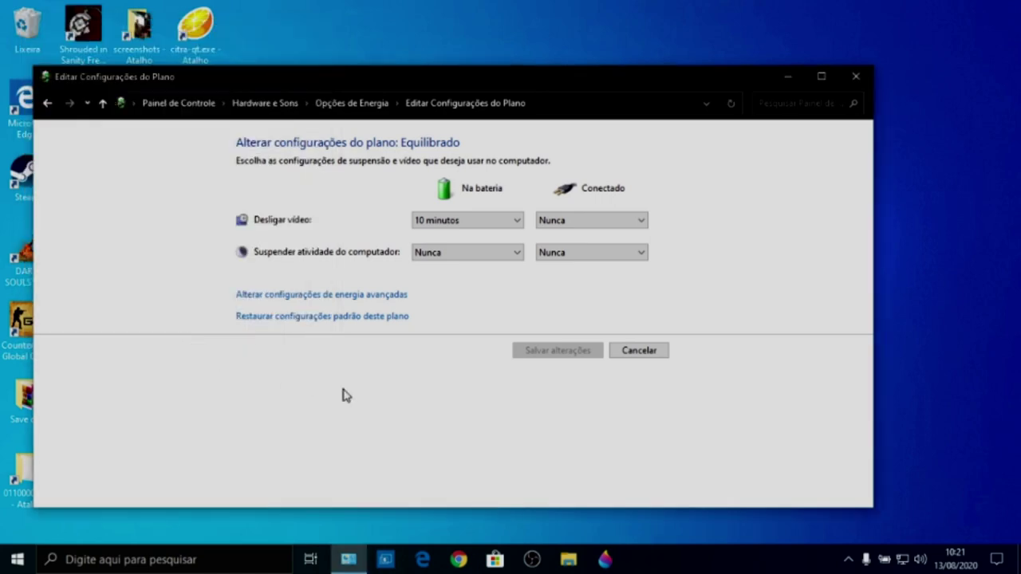
left_click(869, 77)
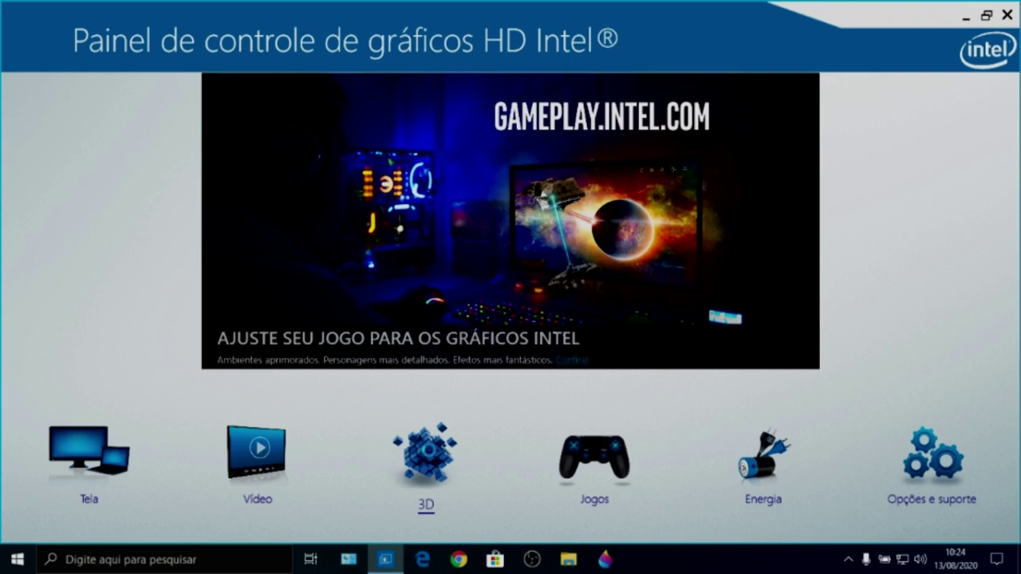
Open the 3D settings of the Intel HD graphics control panel and compare the csgo and DARK SOULS (TM) II: Scholar of the First Sin profiles.
left_click(429, 457)
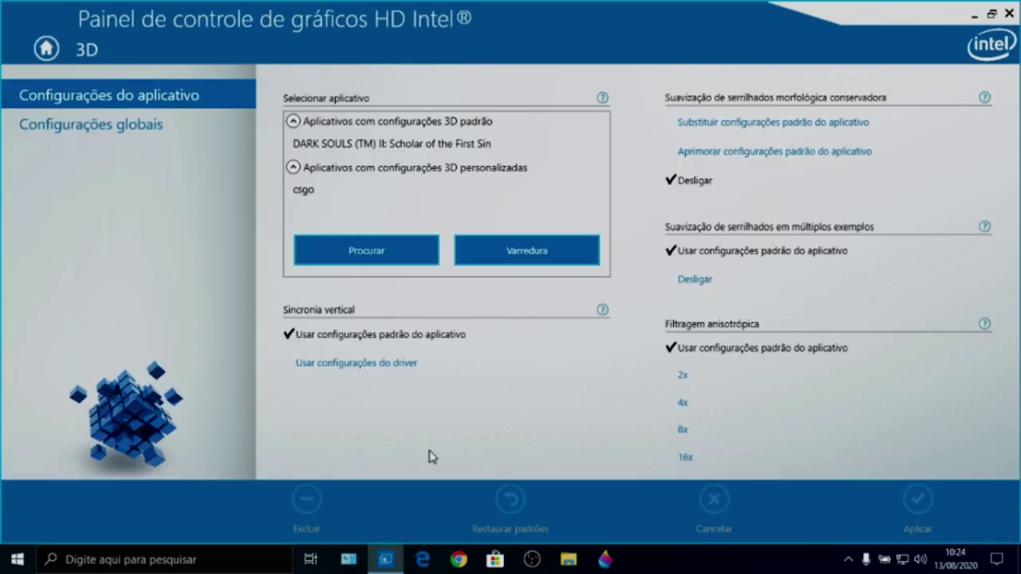
left_click(460, 146)
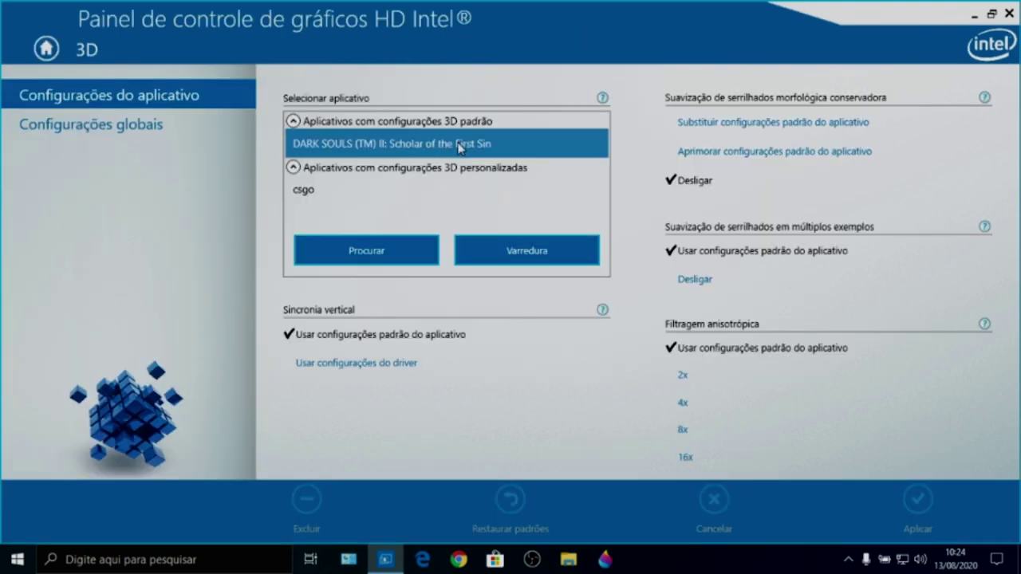
left_click(444, 180)
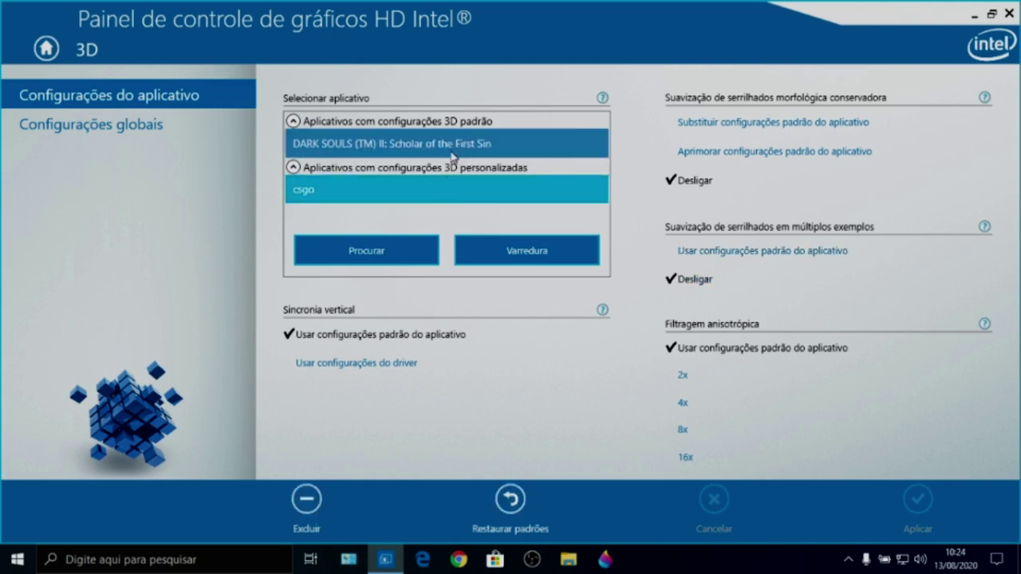
left_click(456, 150)
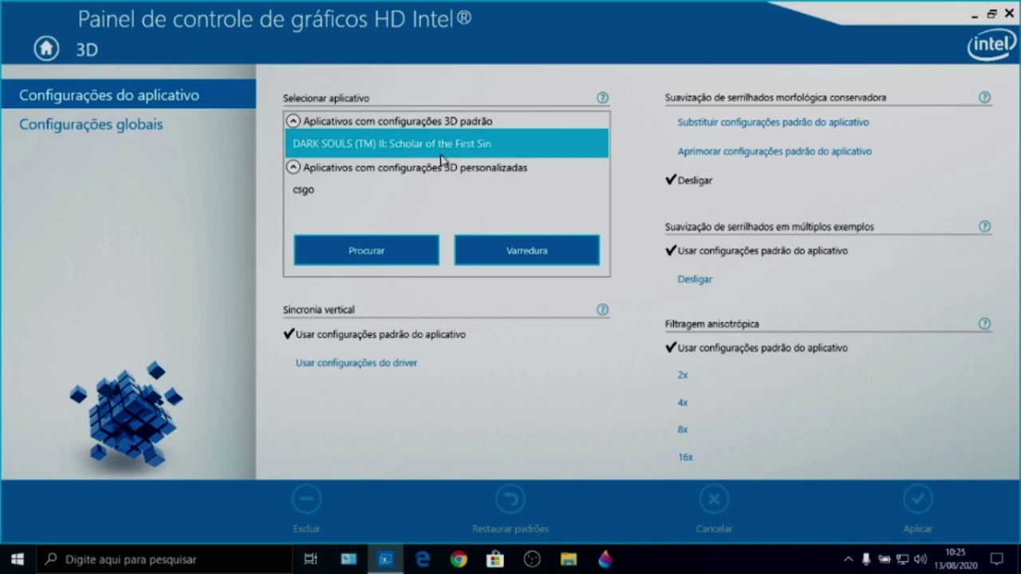
Review the csgo profile's 3D settings and read the help for Modo de aplicativo ideal in the global settings.
left_click(421, 186)
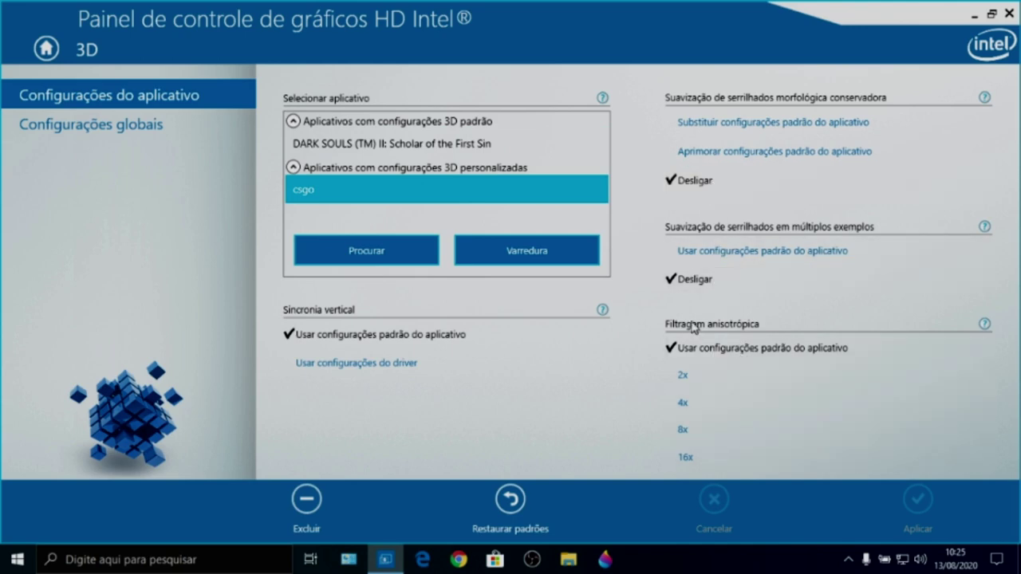
left_click(119, 126)
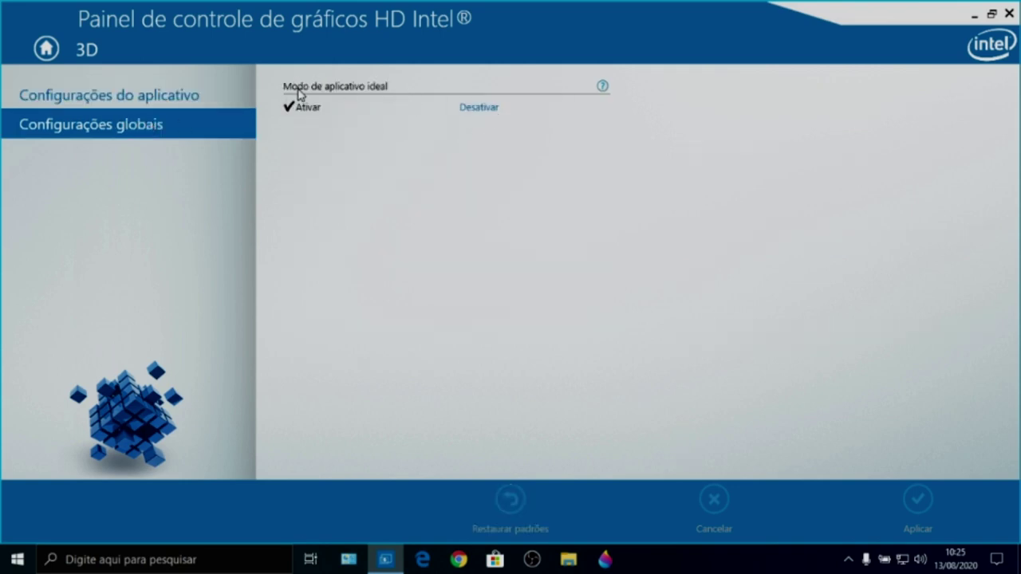
left_click(603, 87)
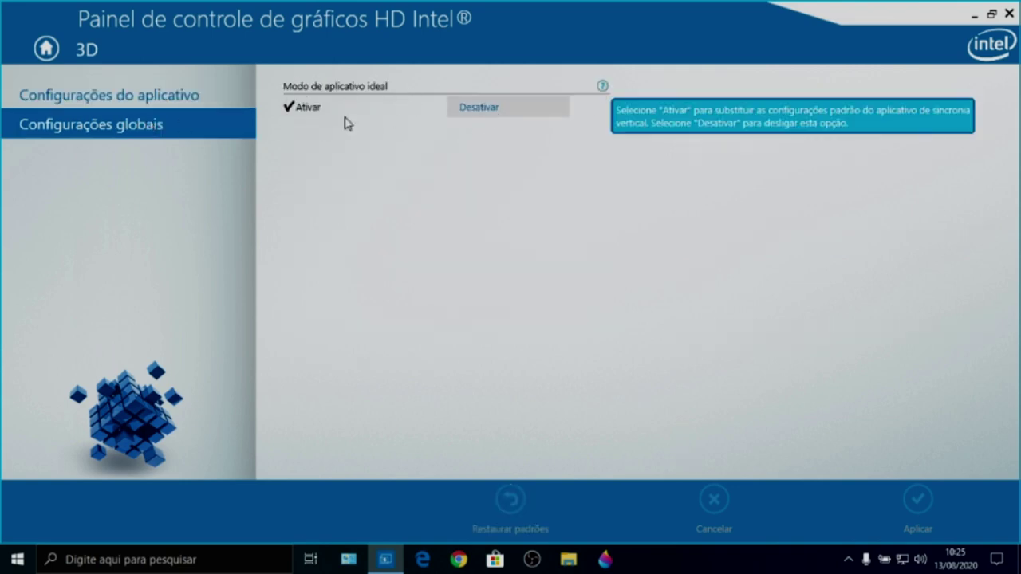
left_click(176, 98)
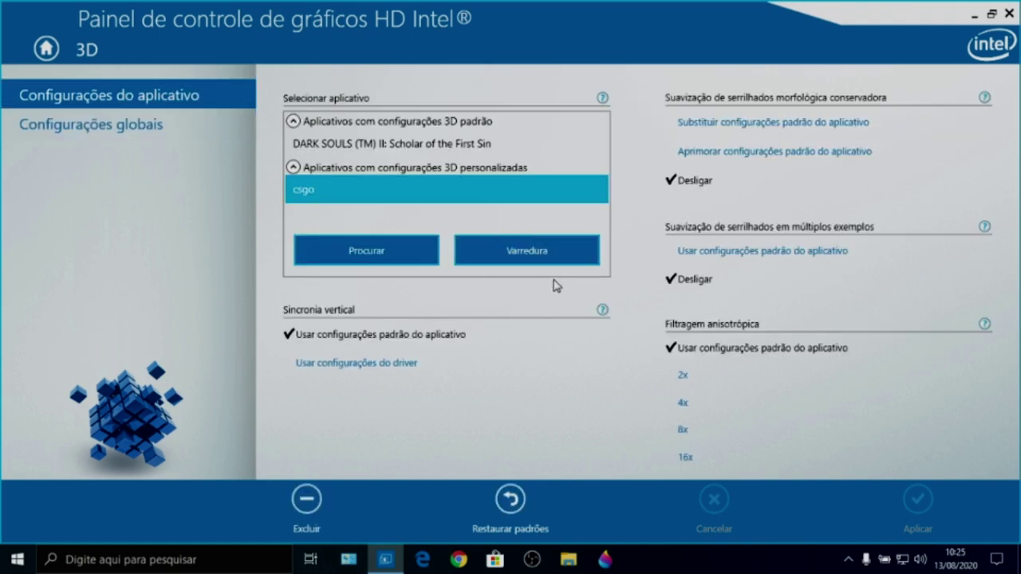
Open the display settings' Resoluções personalizadas page for Tela integrada, accepting the risk warning.
left_click(45, 48)
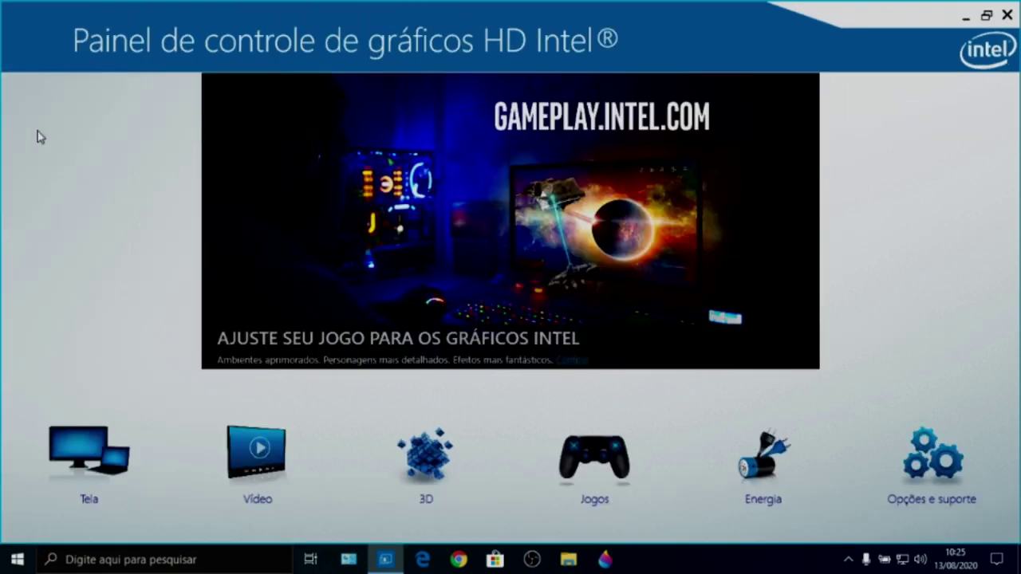
left_click(81, 474)
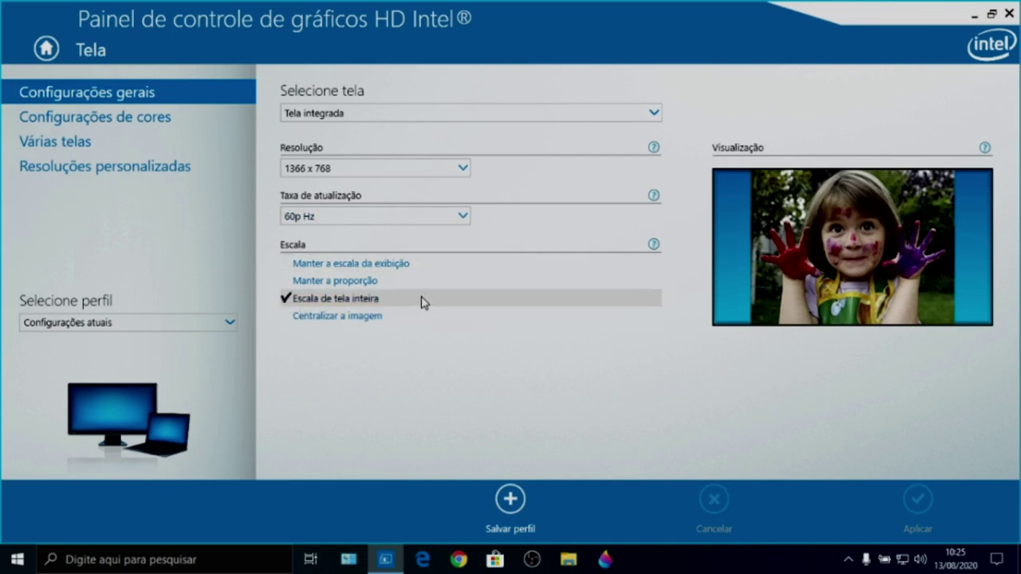
left_click(49, 167)
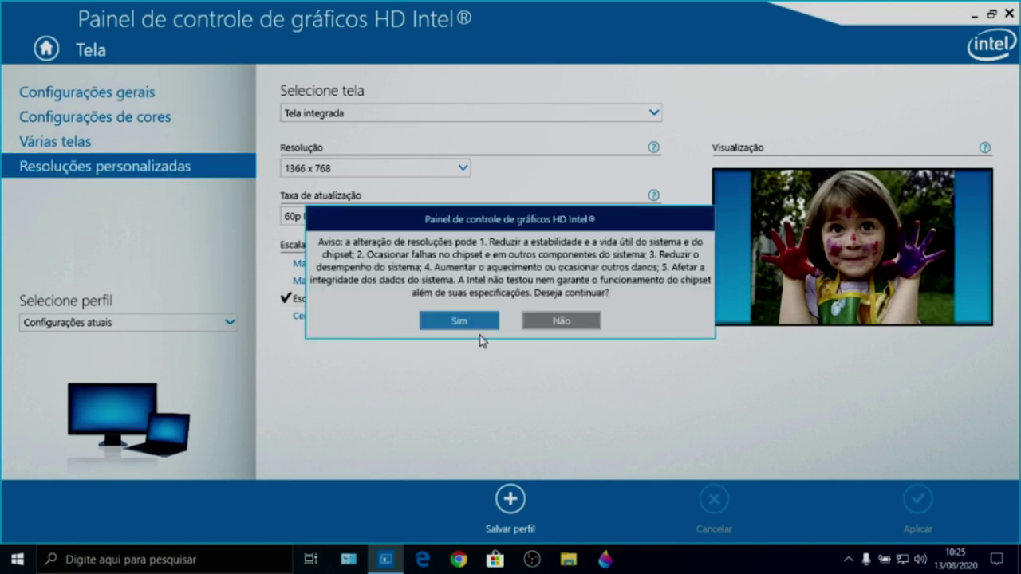
left_click(459, 321)
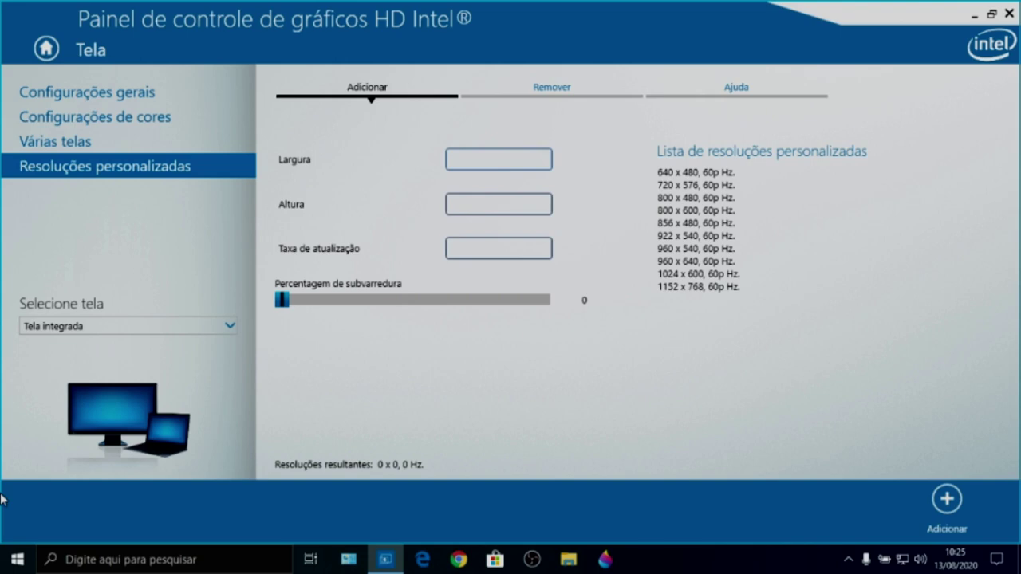
Add a custom resolution of 960 x 540 at 60 Hz, replacing the existing entry.
type("60")
key("Tab")
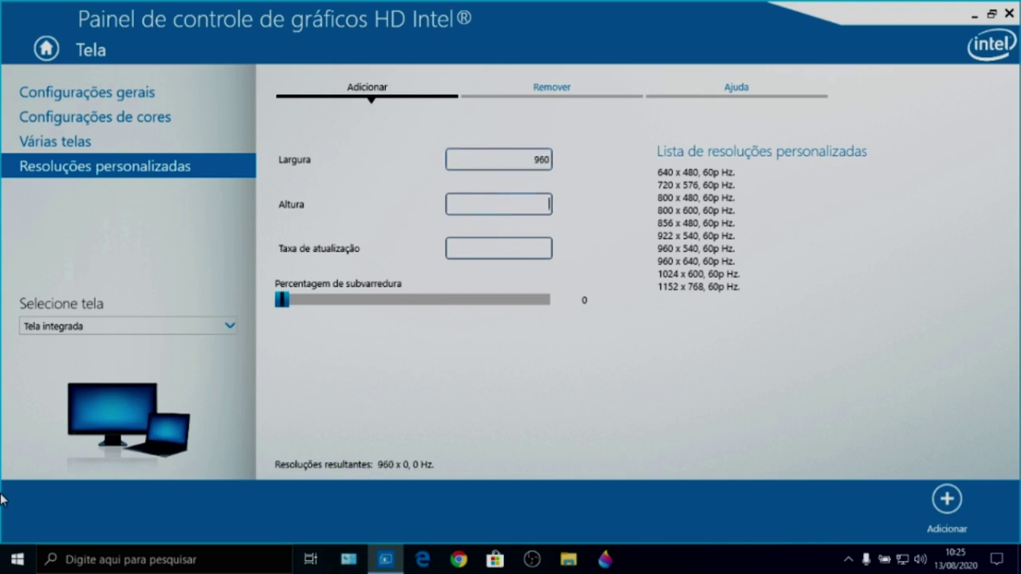
type("540")
key("Tab")
type("60")
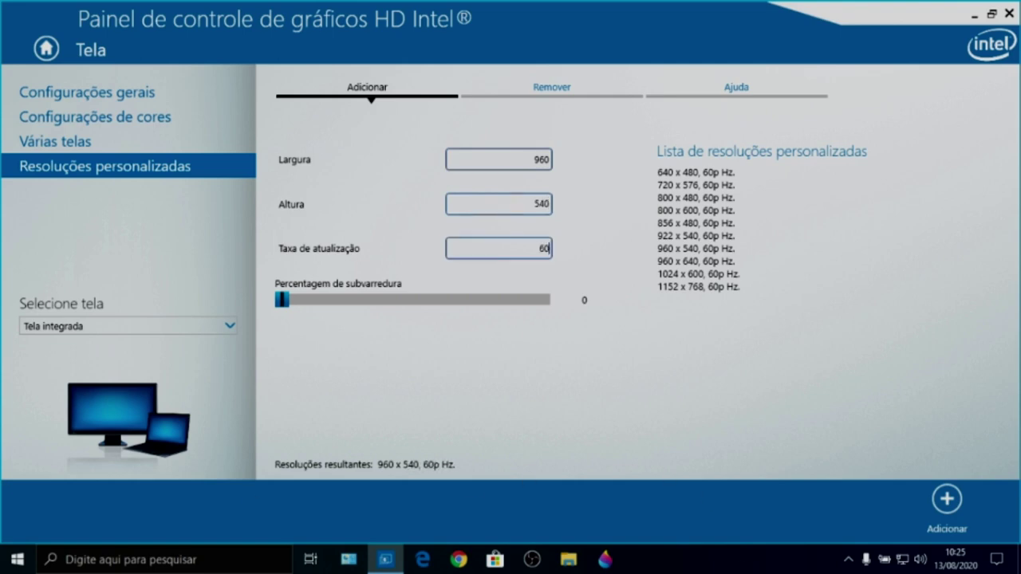
left_click(947, 501)
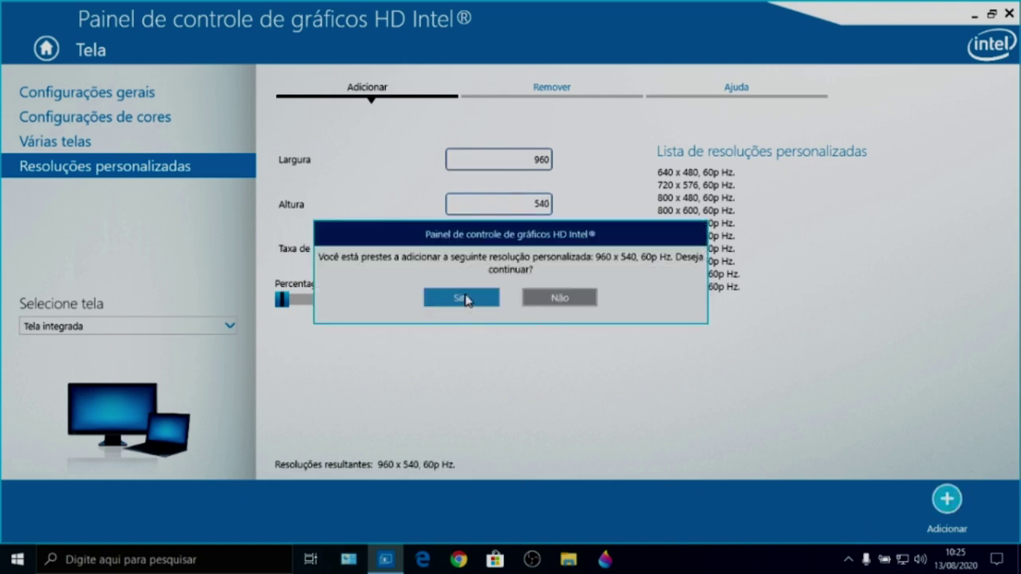
left_click(466, 298)
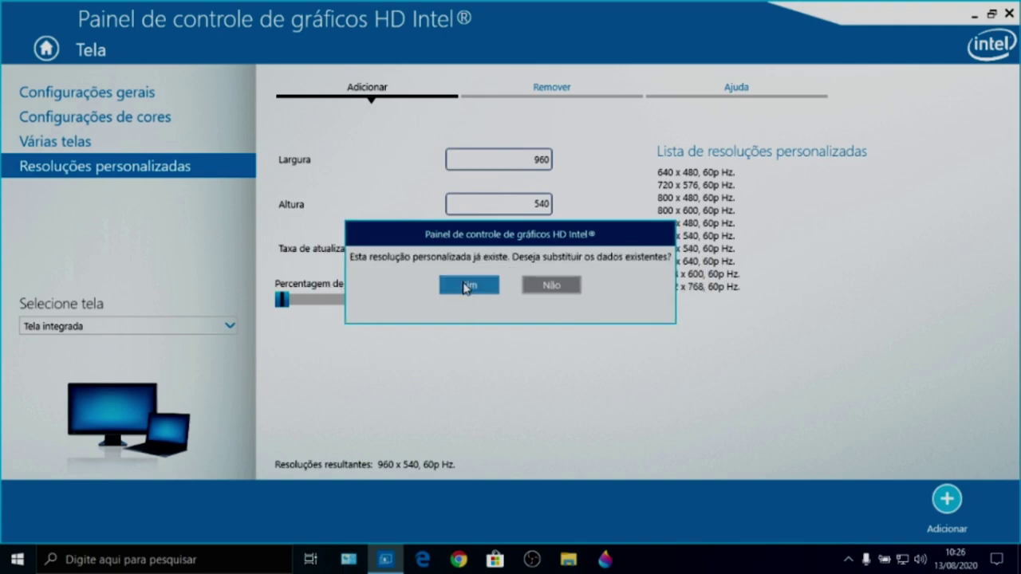
left_click(467, 286)
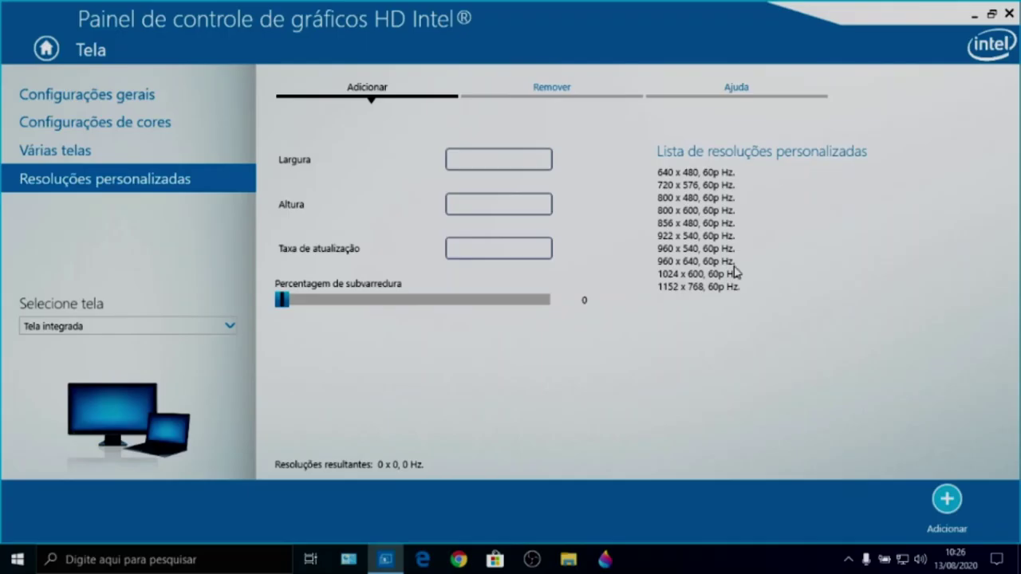
Add a custom resolution of 1280 x 720 at 60 Hz, replacing the existing entry.
left_click(486, 158)
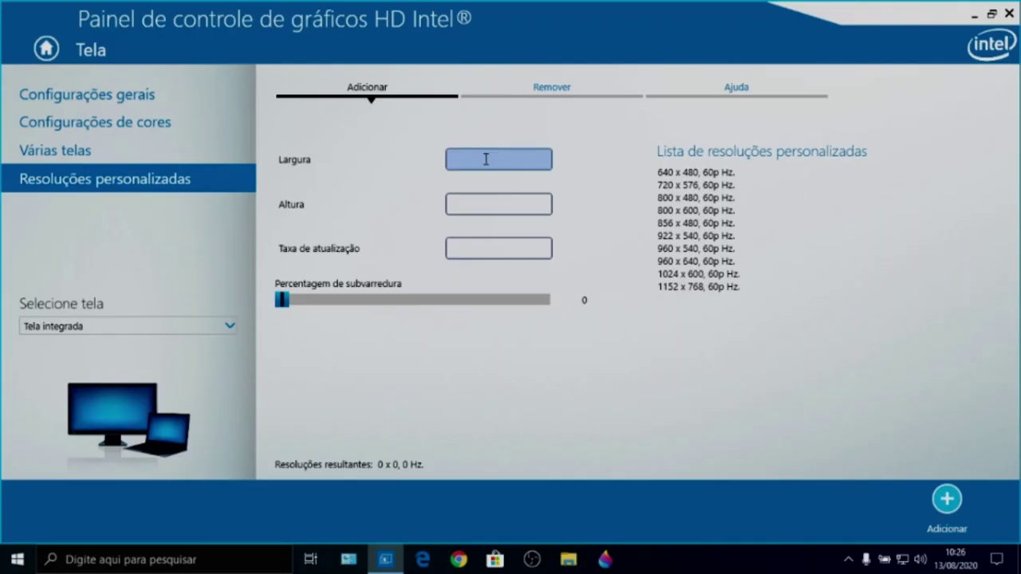
type("1280")
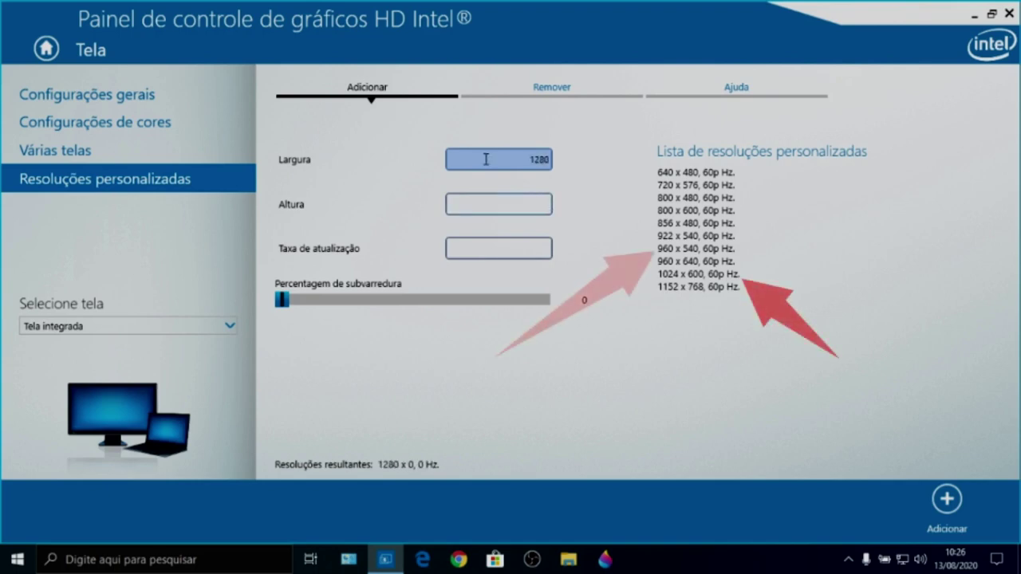
key("Tab")
type("720")
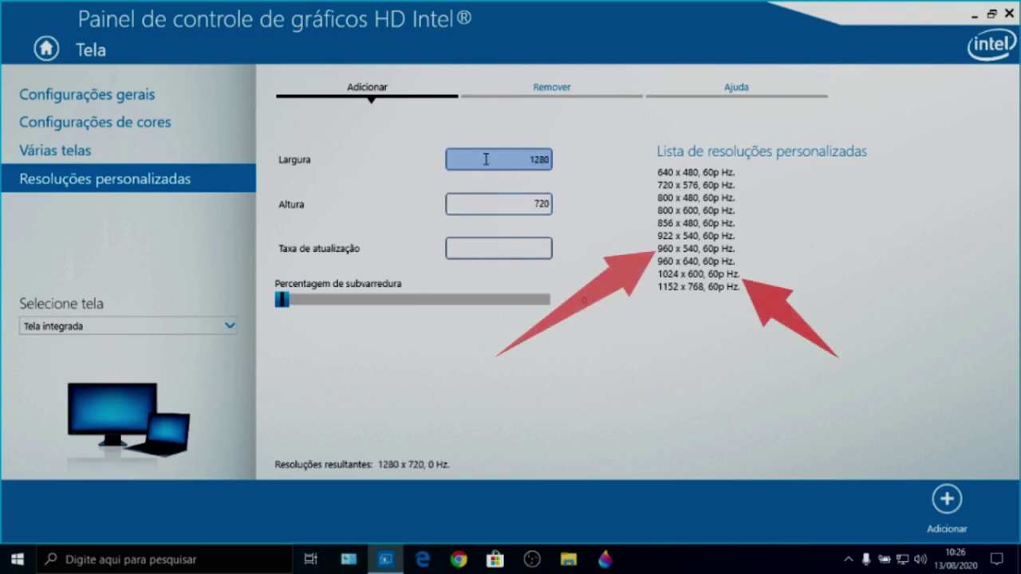
key("Tab")
type("60")
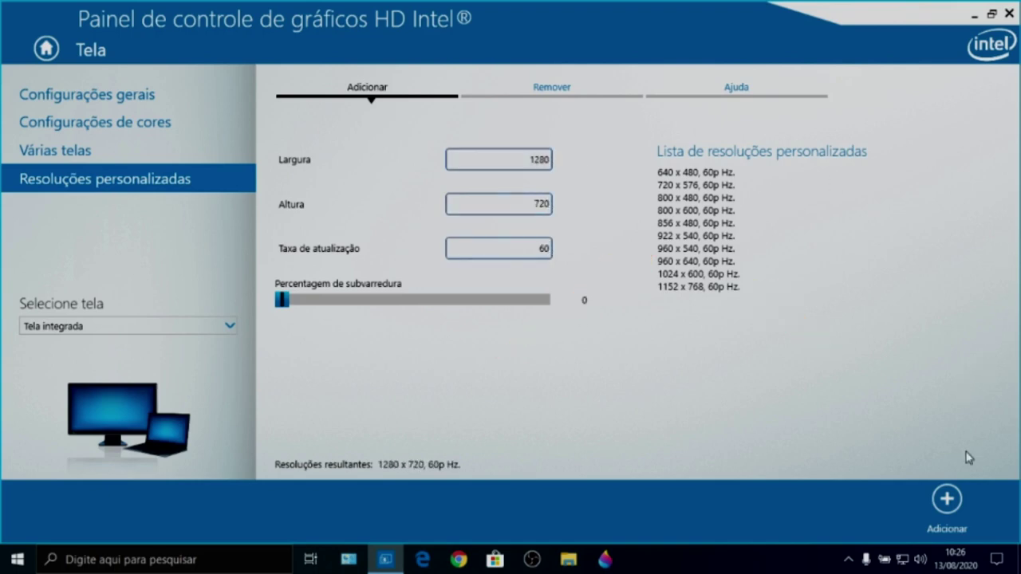
left_click(946, 501)
left_click(471, 302)
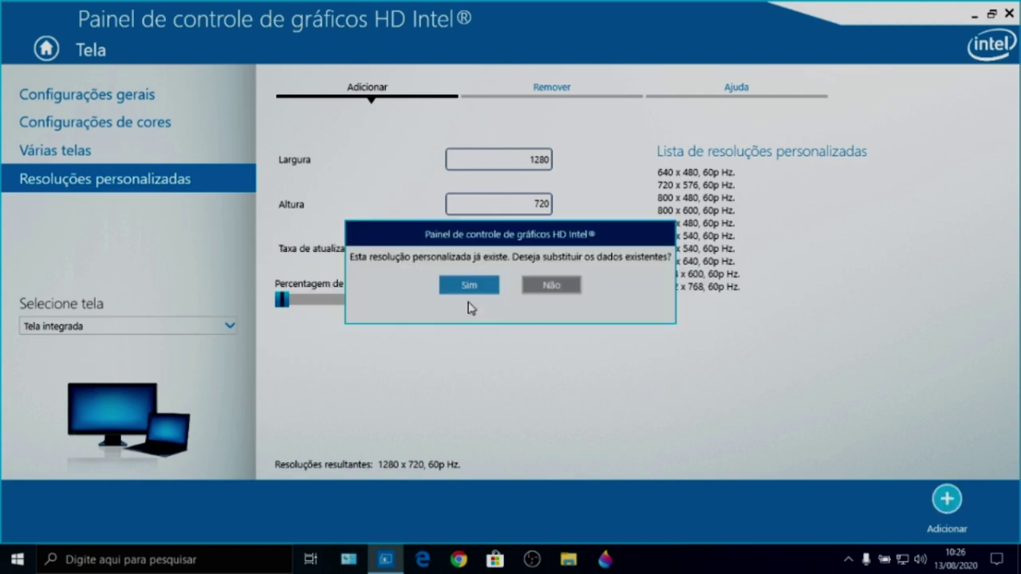
left_click(470, 292)
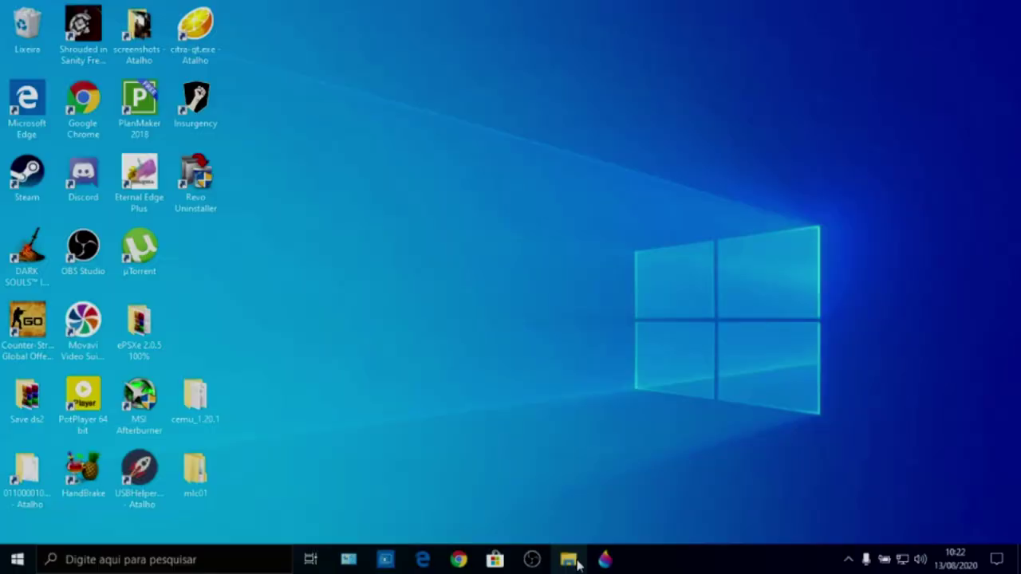
Open the properties of Este Computador in File Explorer and bring up the Avançado system properties.
left_click(576, 563)
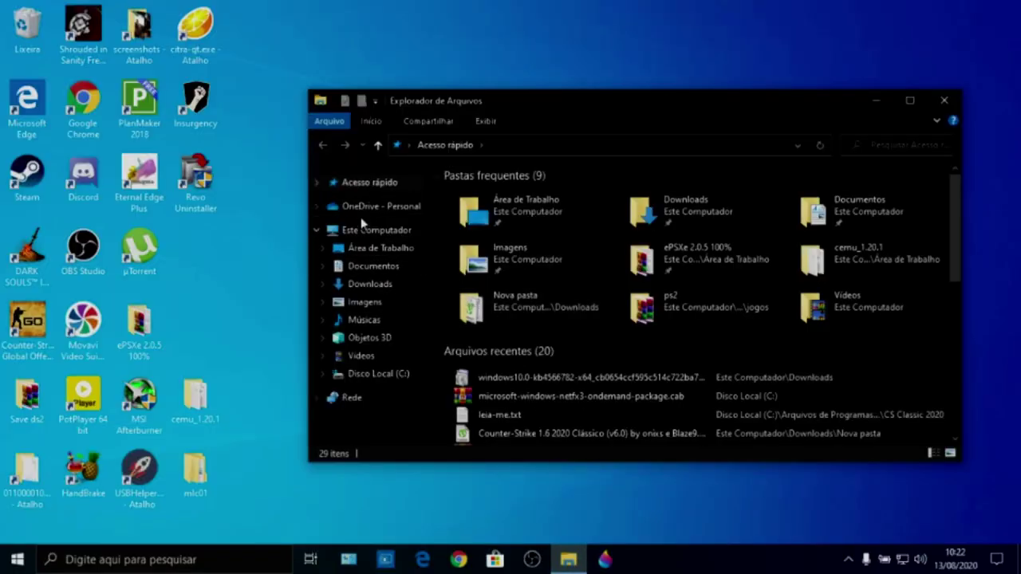
right_click(364, 231)
left_click(427, 423)
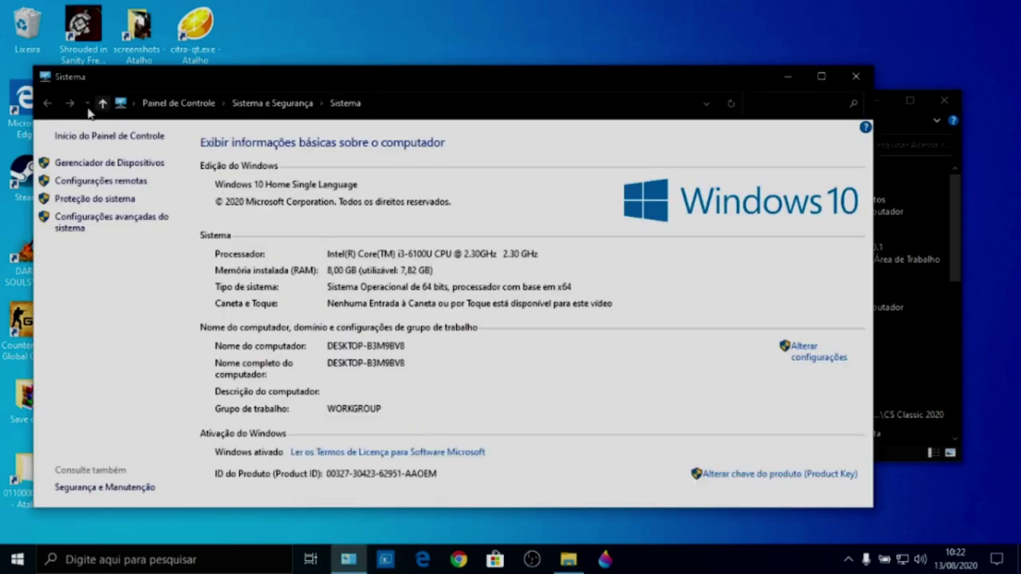
left_click(78, 229)
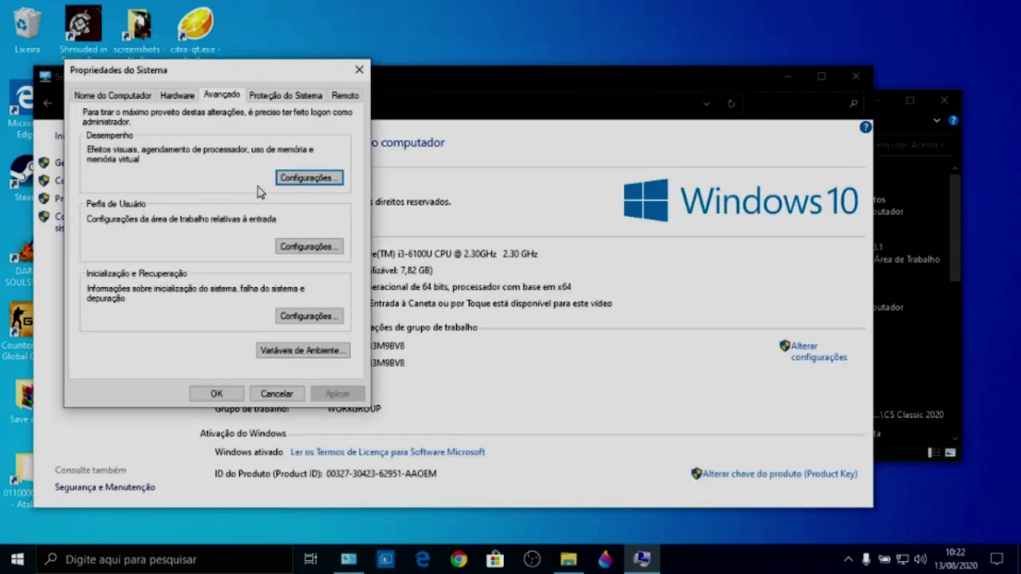
left_click(118, 99)
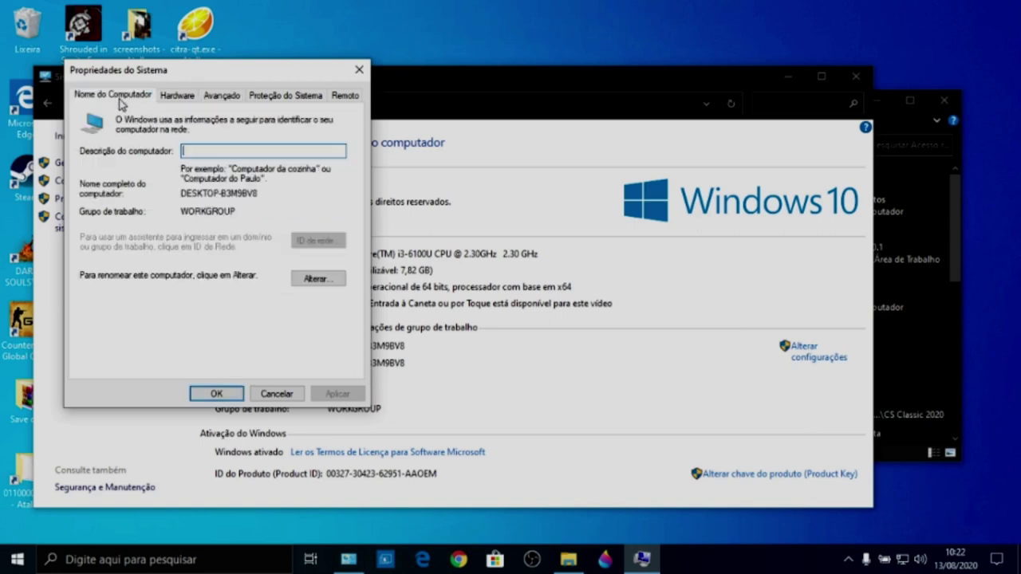
left_click(192, 102)
left_click(220, 99)
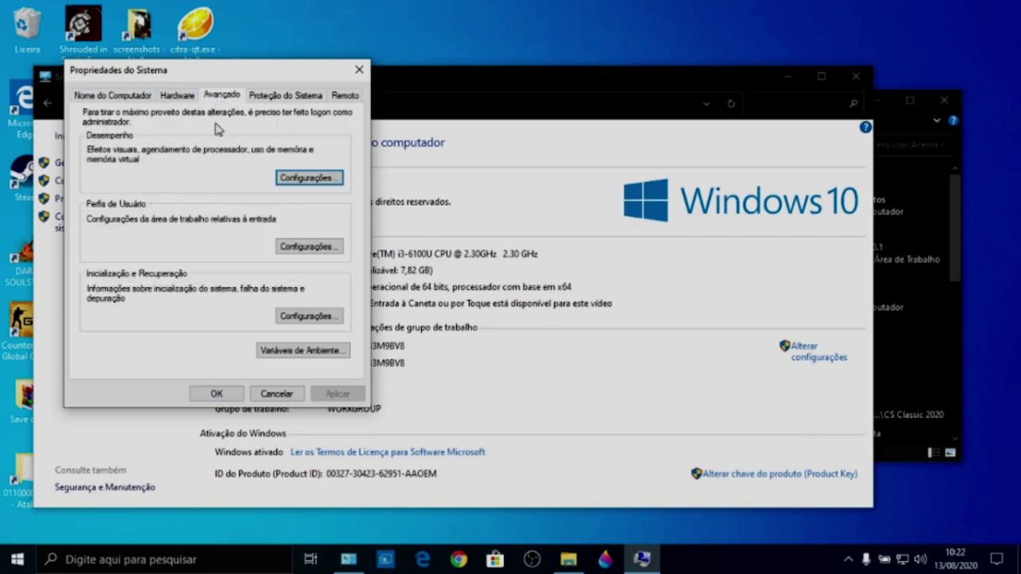
Disable Habilitar o Peek in the performance visual effects, confirm the changes and close the Sistema window.
left_click(311, 178)
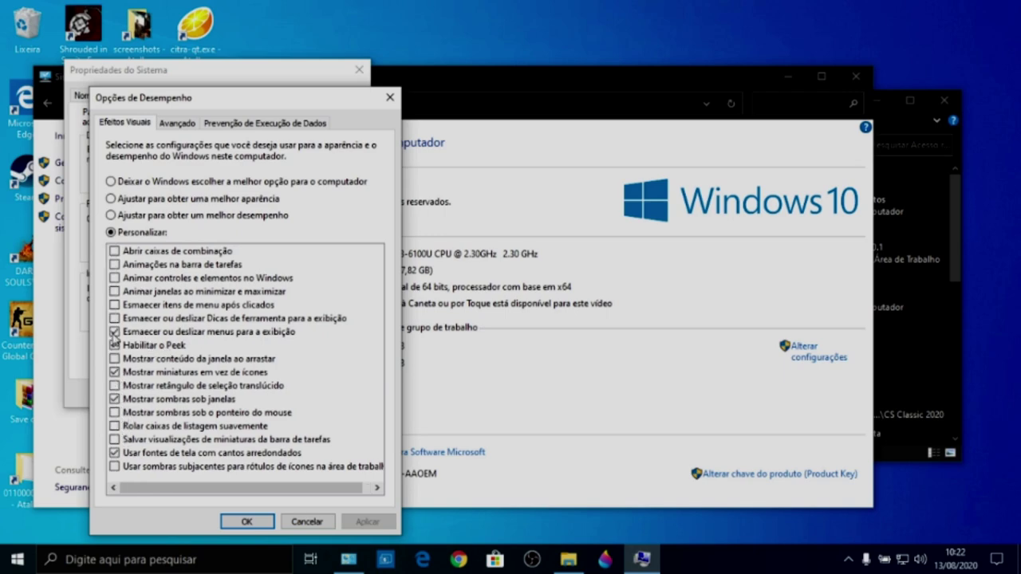
left_click(169, 345)
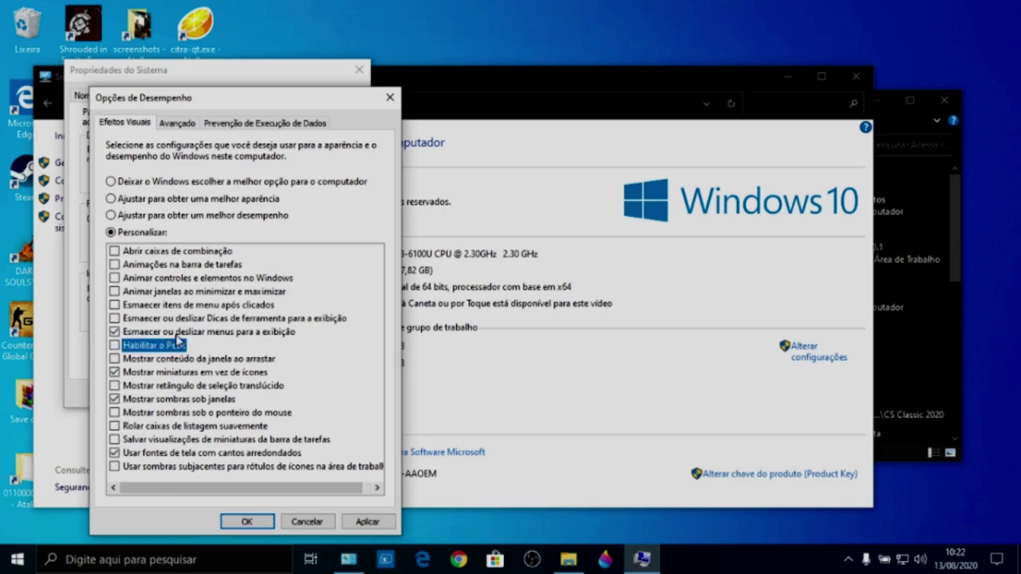
left_click(178, 124)
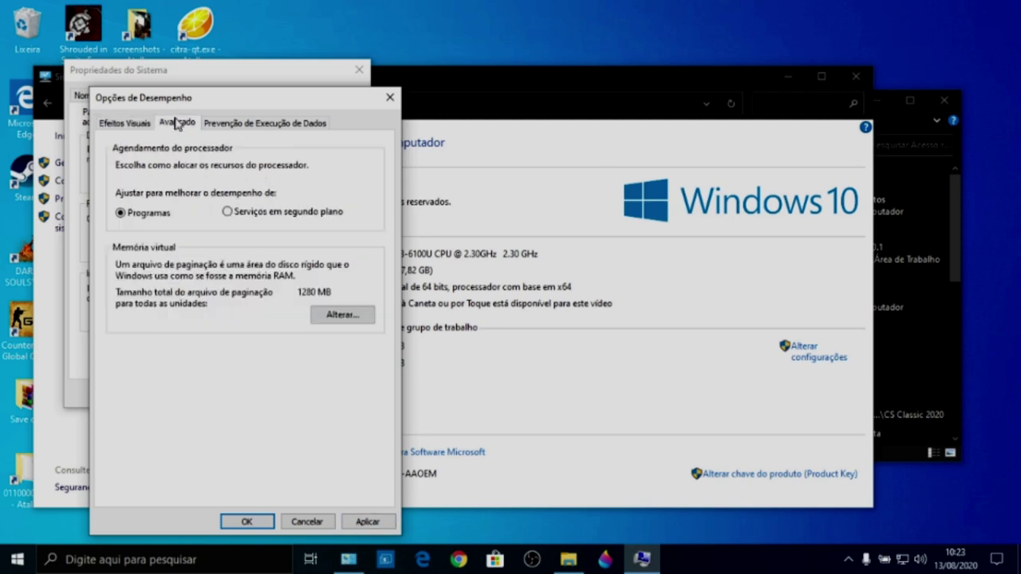
left_click(125, 123)
left_click(246, 521)
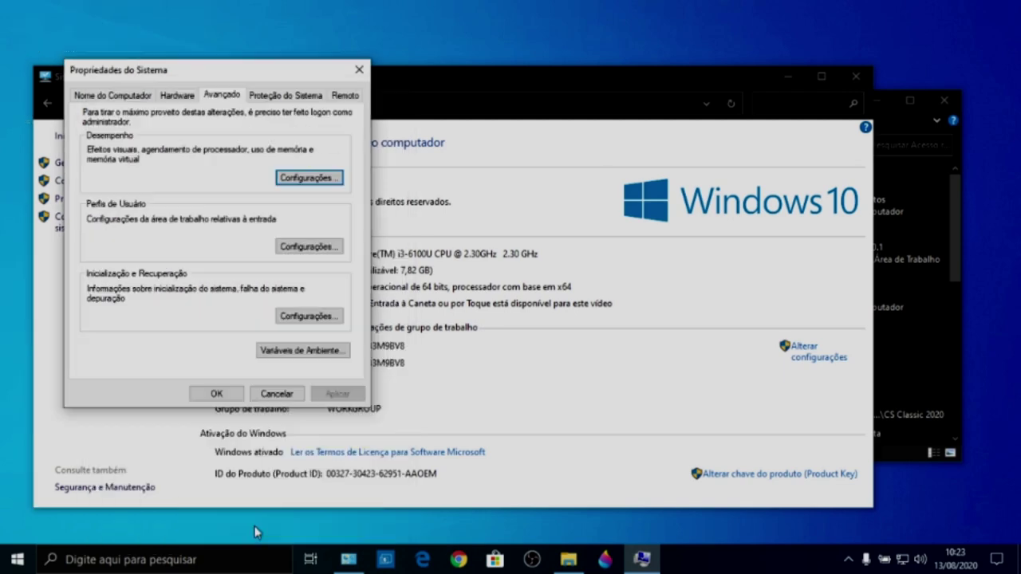
left_click(216, 394)
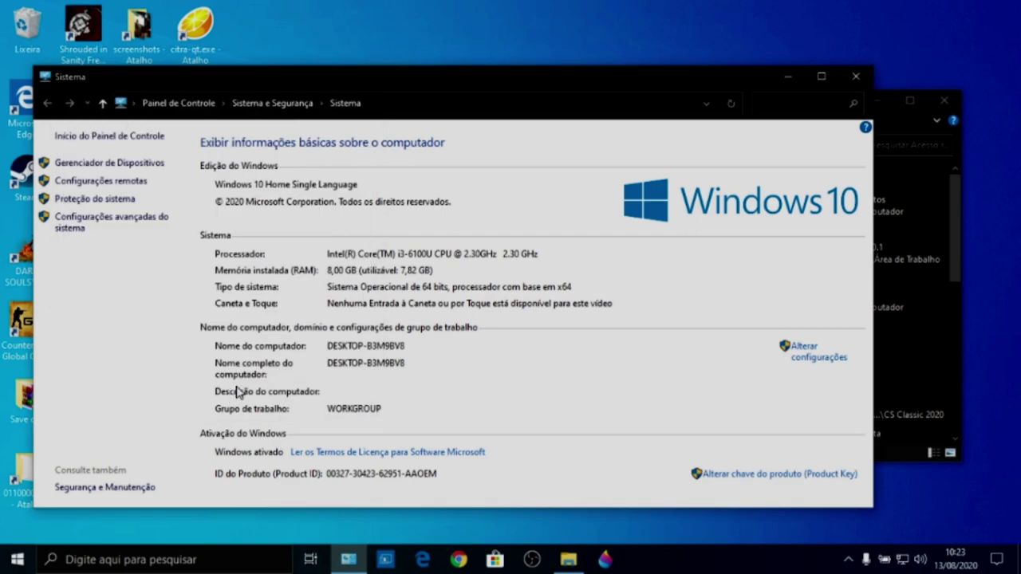
left_click(855, 76)
Launch the System Configuration utility by running msconfig.
key("super+r")
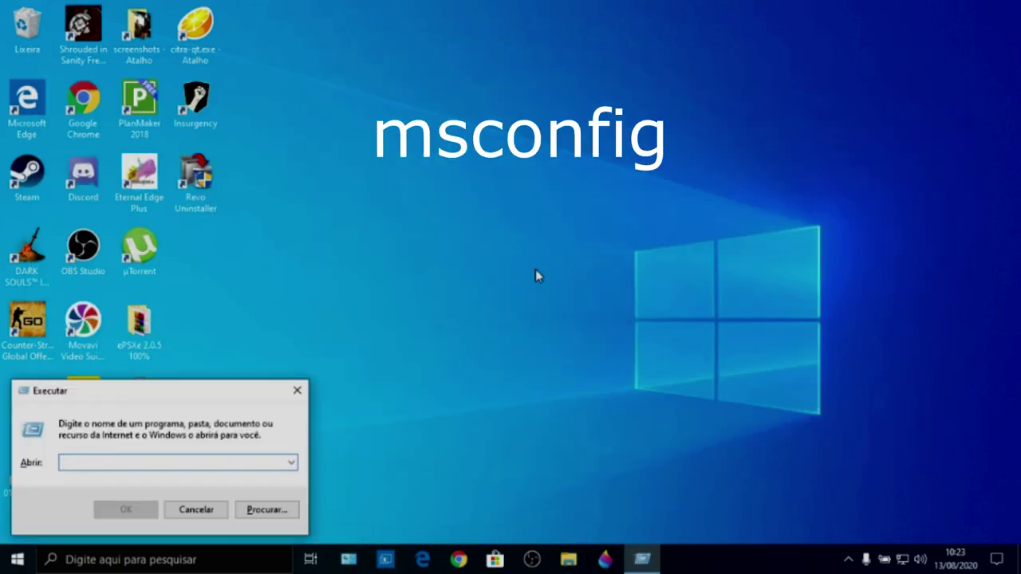
type("msco")
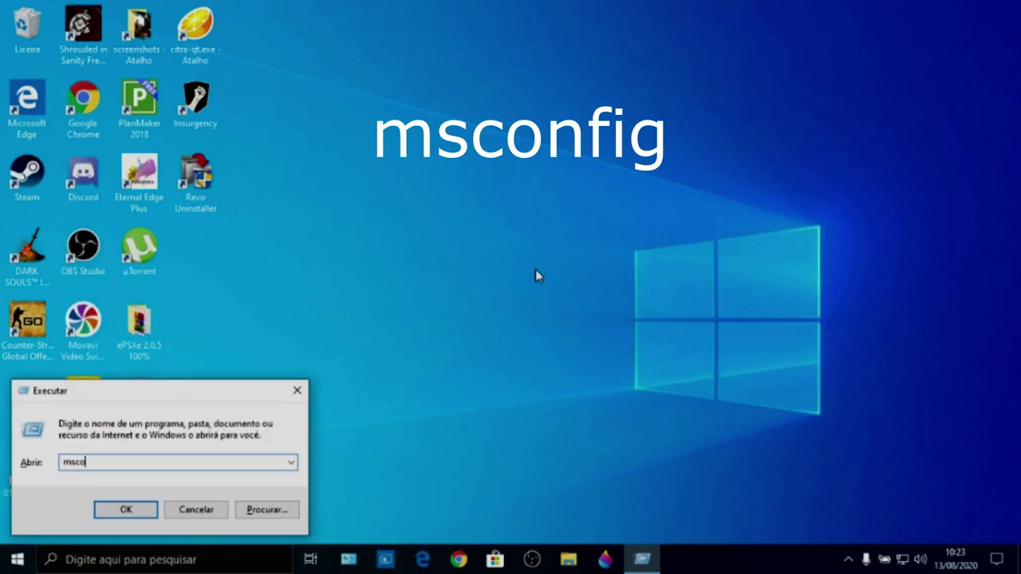
type("nfig")
key("Return")
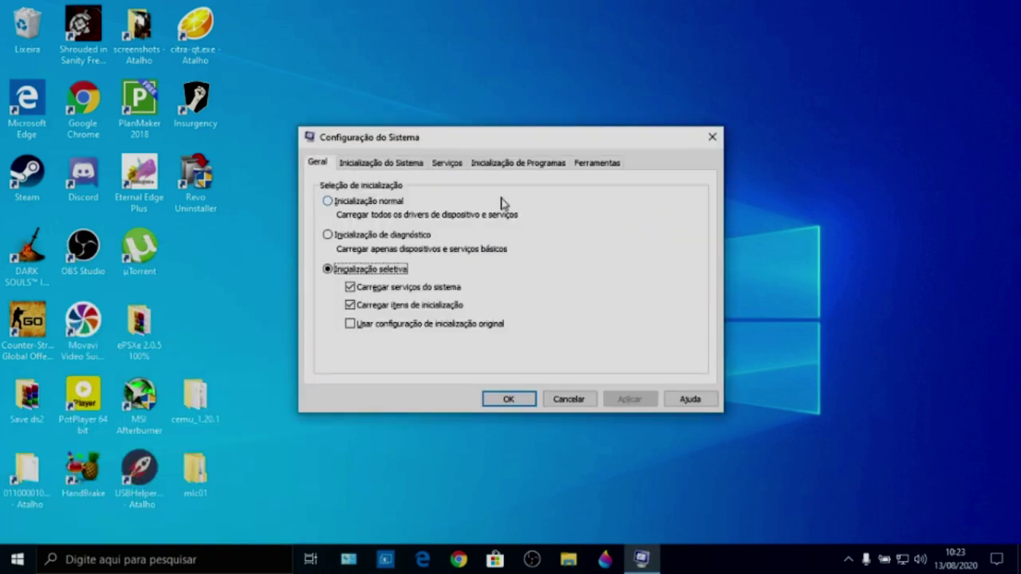
Set Número de processadores to 4 in the advanced options of Inicialização do Sistema and confirm.
left_click(391, 164)
left_click(441, 164)
left_click(412, 166)
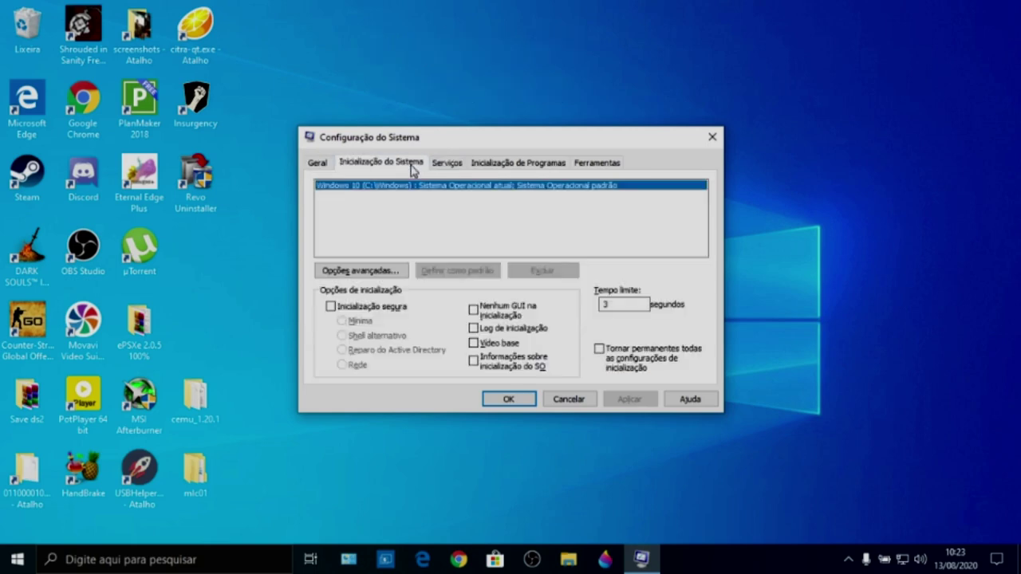
left_click(366, 274)
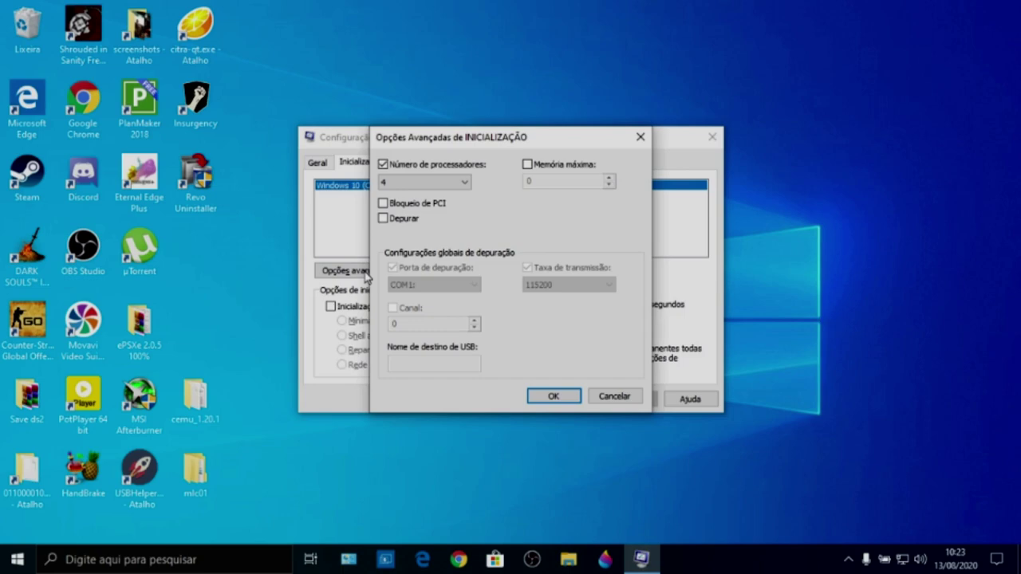
left_click(384, 165)
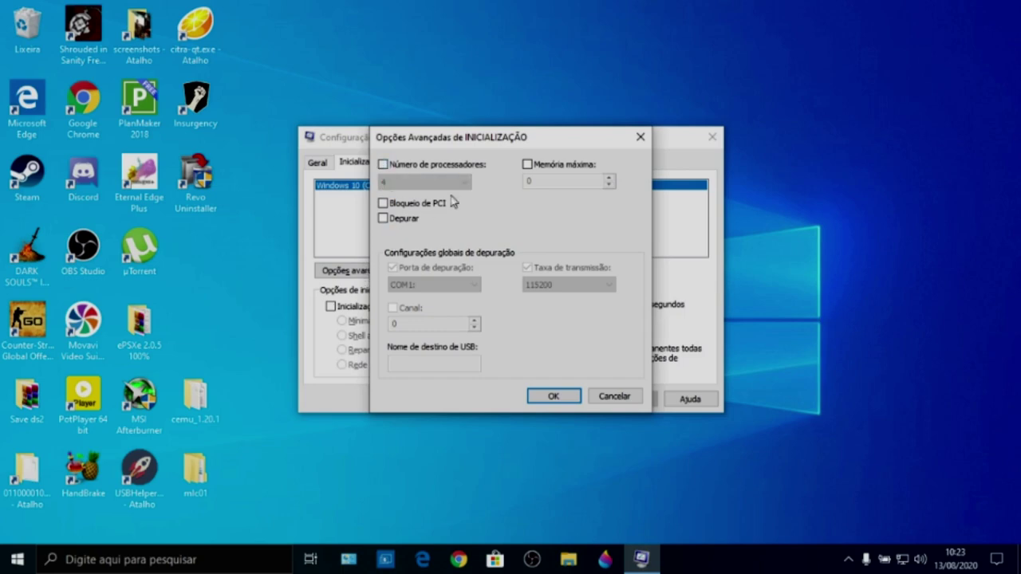
left_click(383, 165)
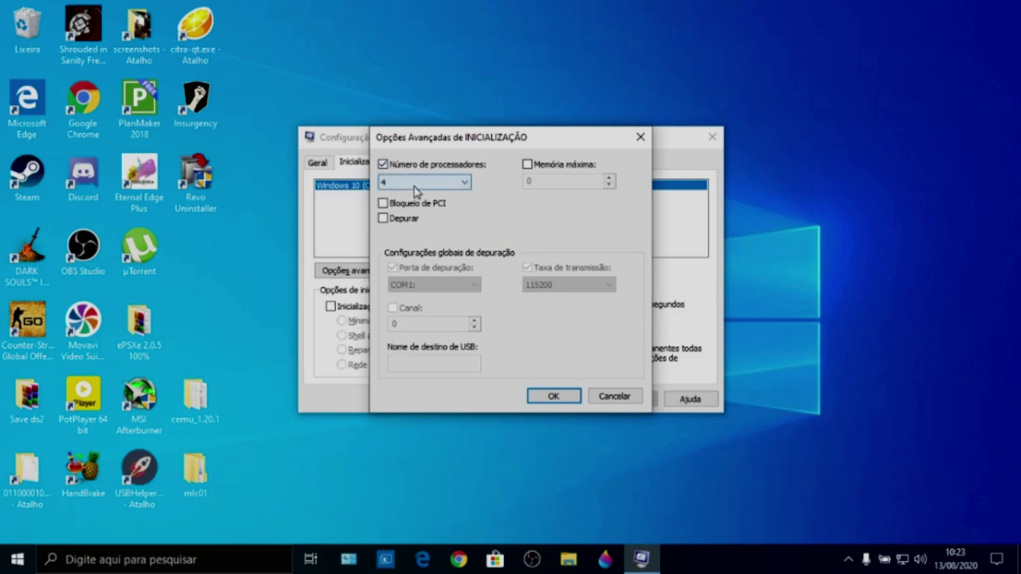
left_click(414, 183)
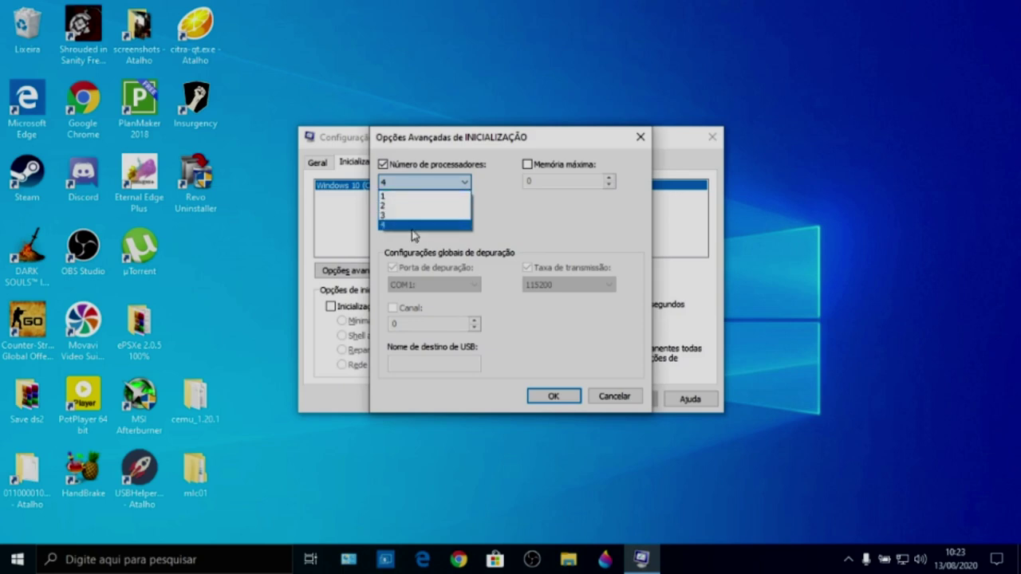
left_click(414, 227)
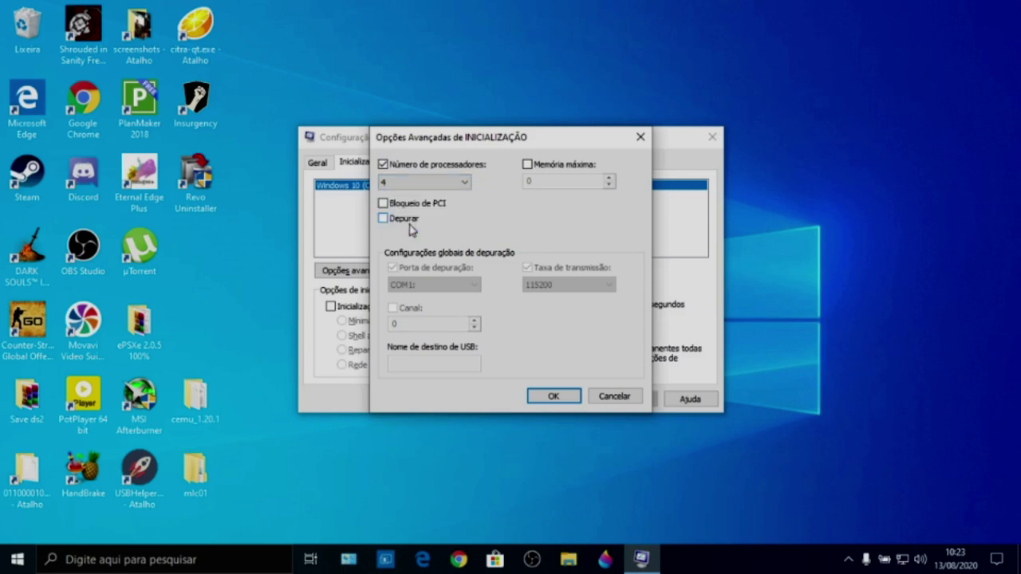
left_click(556, 397)
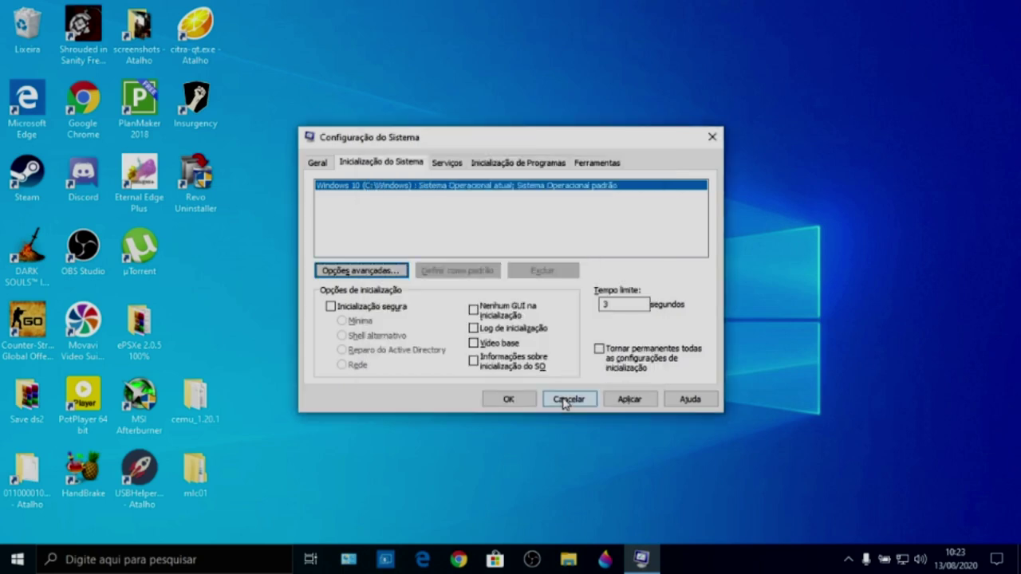
Open Task Manager's Inicializar list from System Configuration and examine the status of the startup programs, including Firemin, µTorrent and Steam Client Bootstrapper.
left_click(448, 163)
left_click(504, 163)
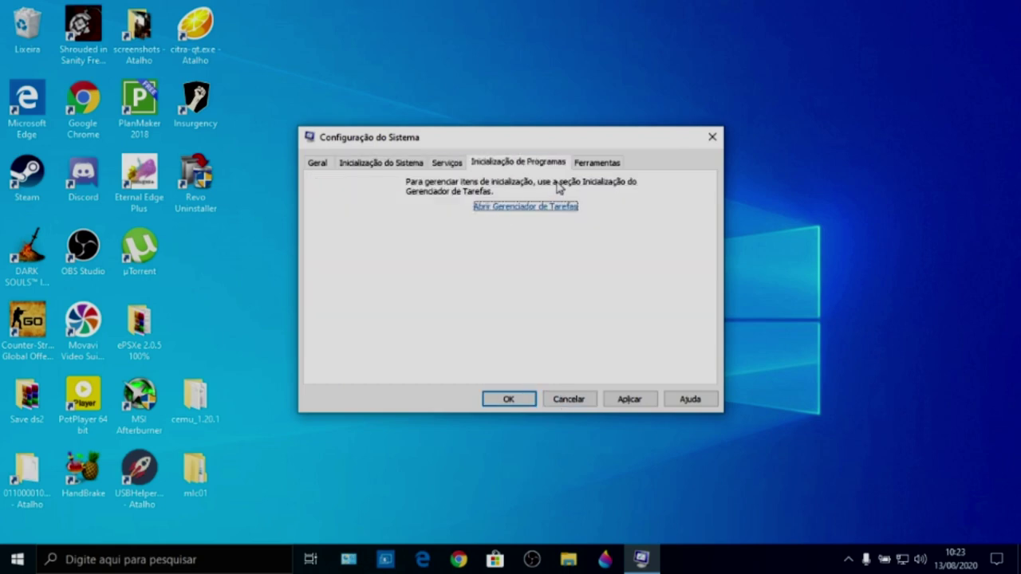
left_click(525, 209)
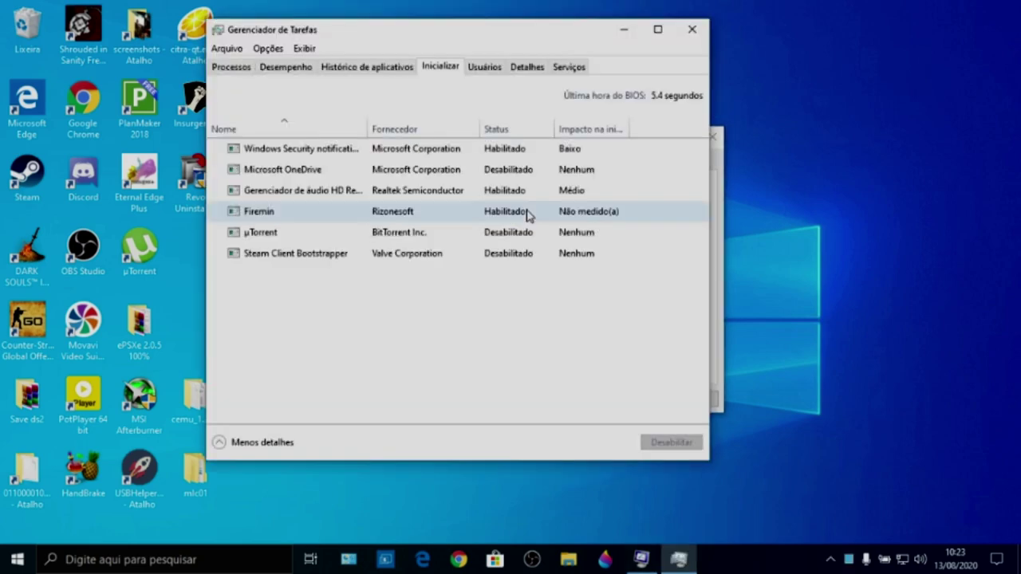
left_click(518, 150)
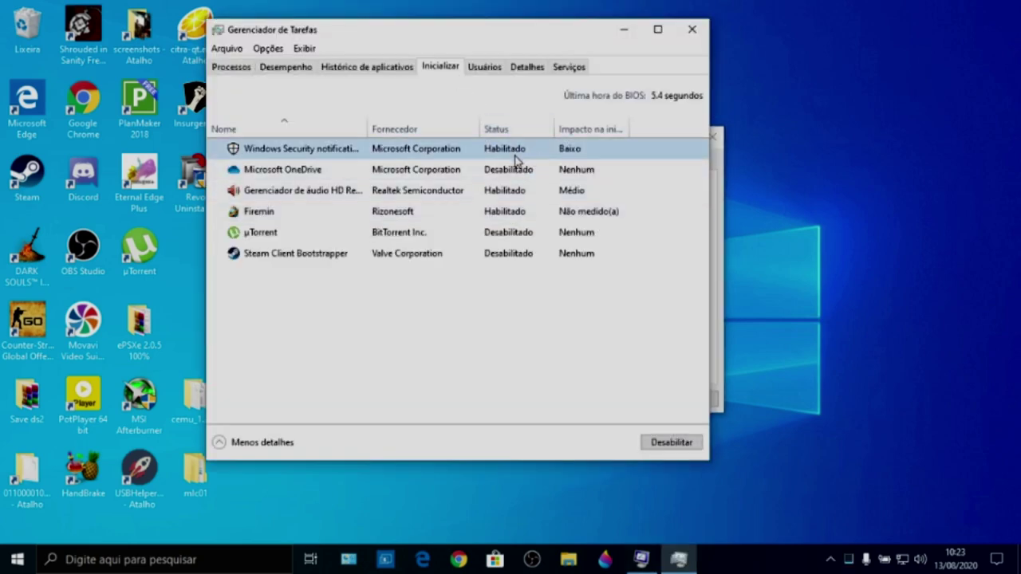
left_click(496, 193)
left_click(504, 213)
left_click(506, 233)
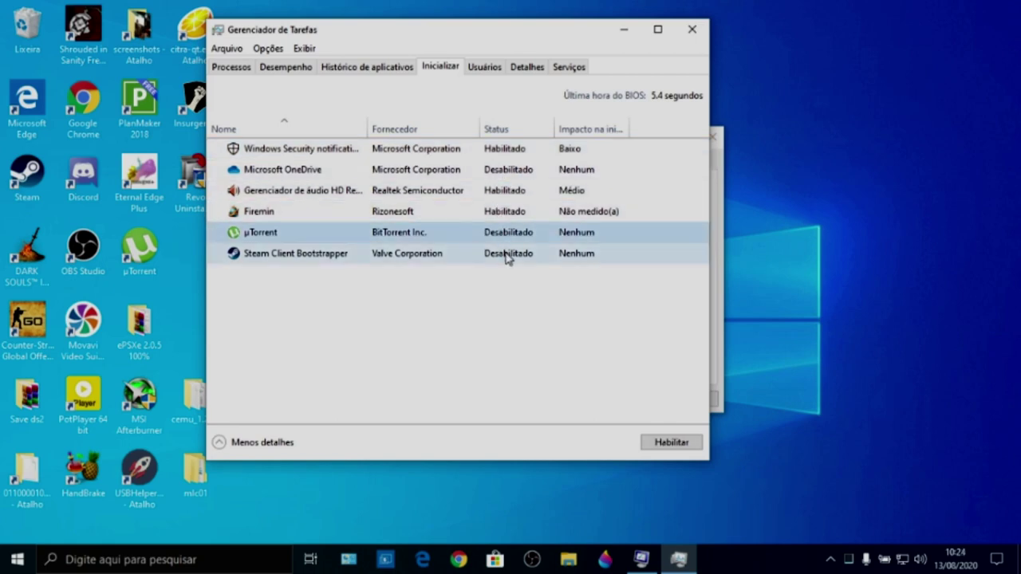
left_click(506, 254)
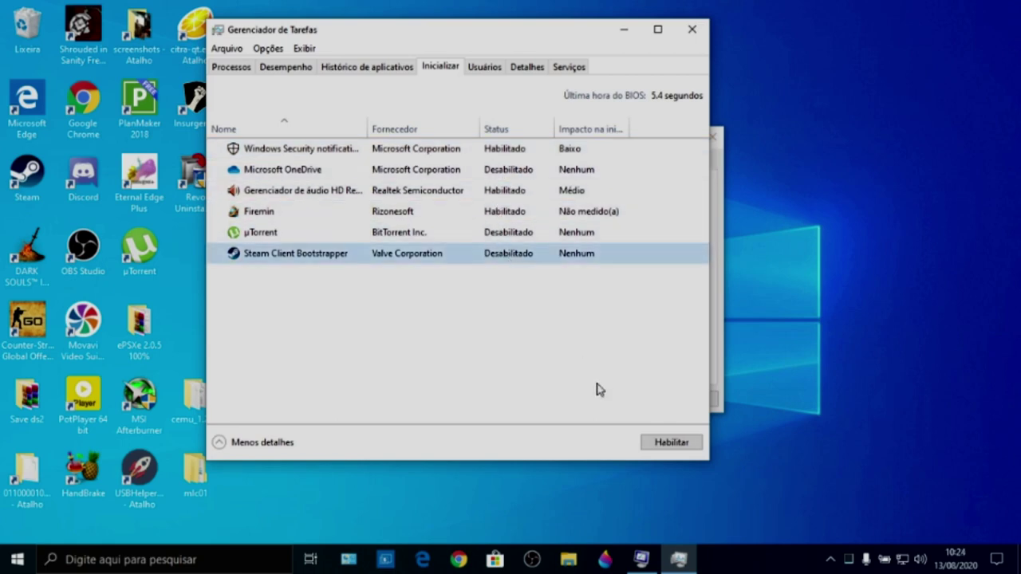
Close Task Manager, confirm the System Configuration changes and exit without restarting the computer.
left_click(697, 32)
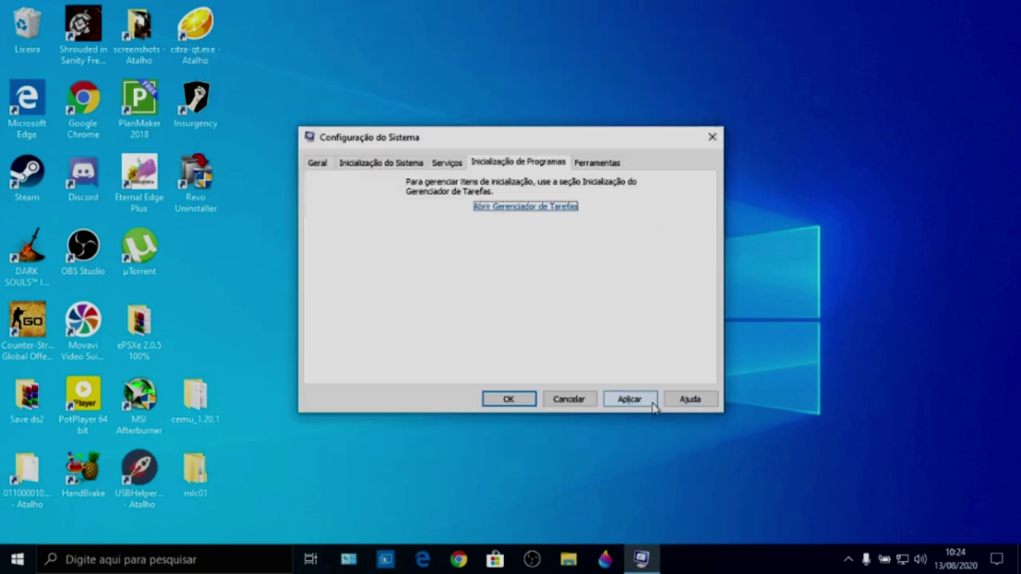
left_click(510, 400)
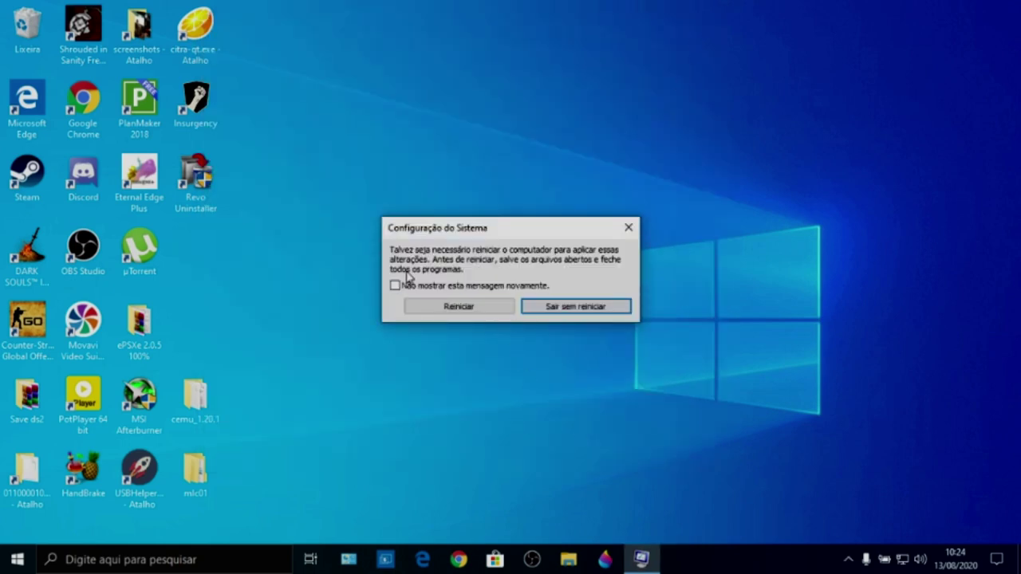
left_click(573, 312)
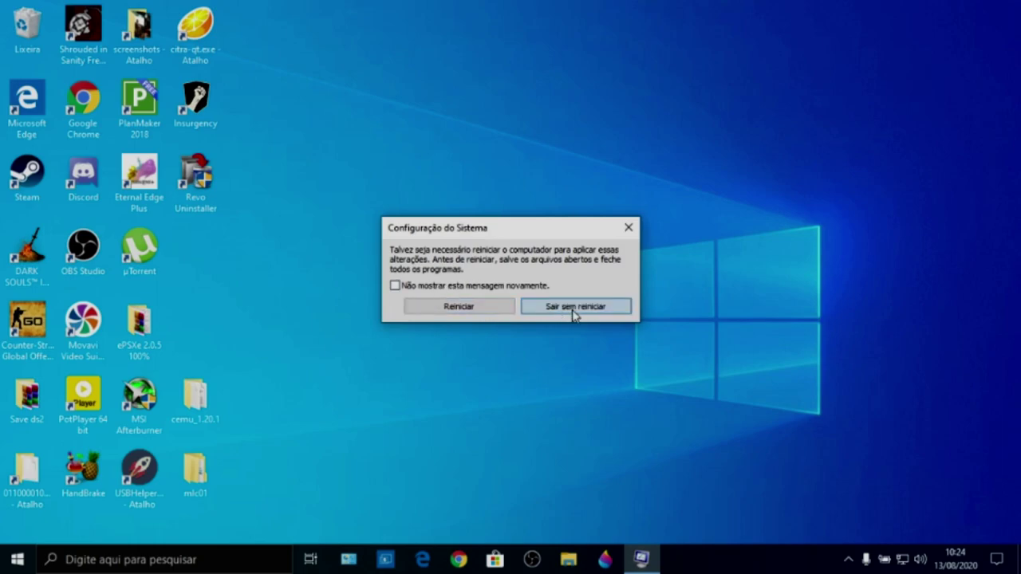